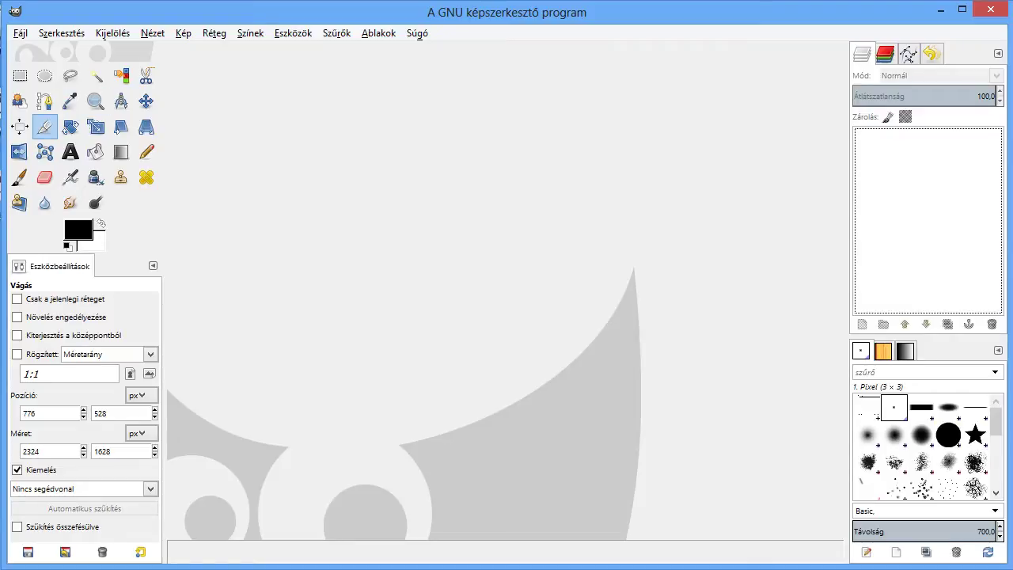
- Create a new landscape A3 (300ppi) image of 4960×3508 px, accepting the size warning
{"action": "left_click", "coordinate": [20, 33]}
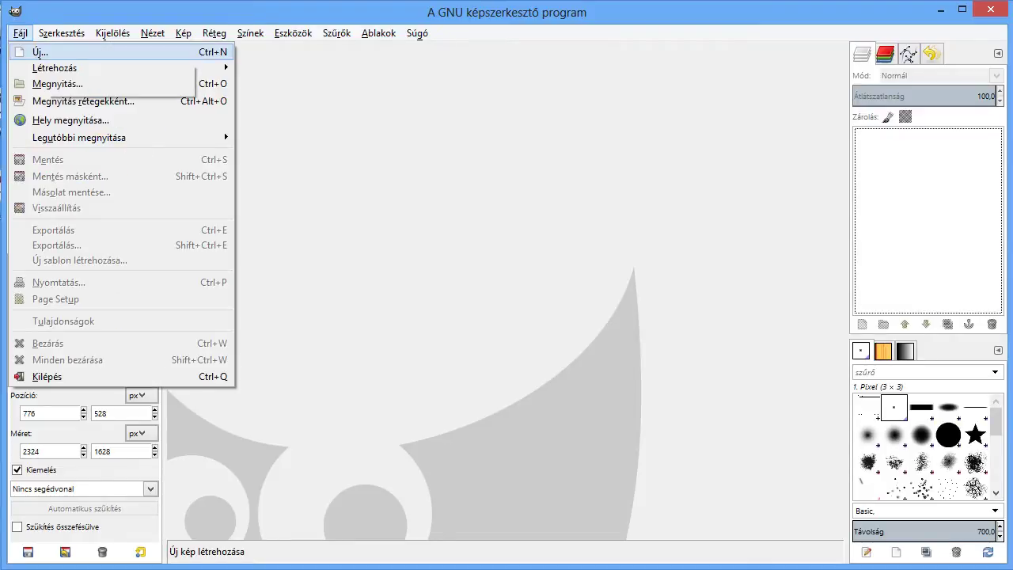
{"action": "left_click", "coordinate": [24, 49]}
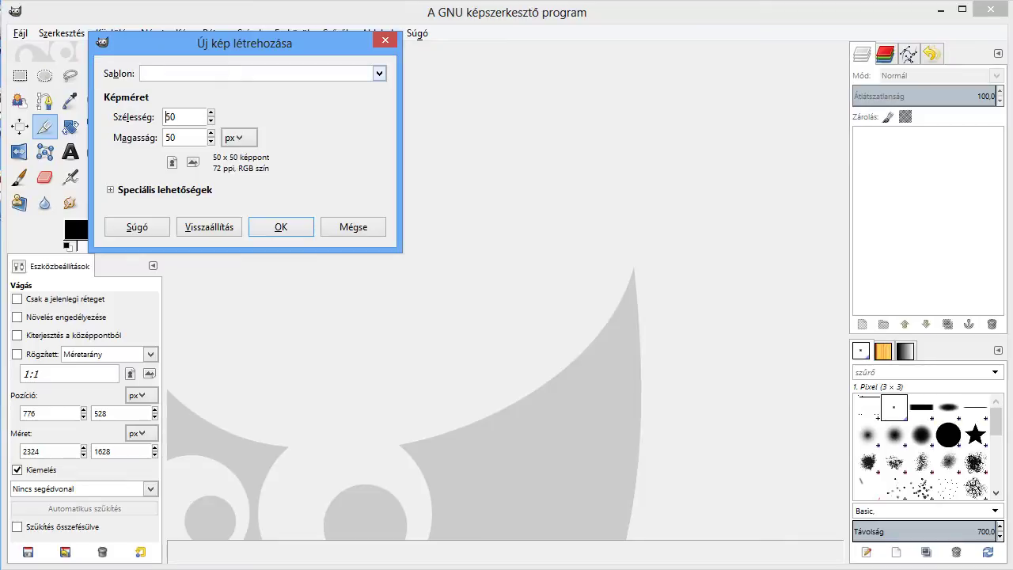
{"action": "left_click", "coordinate": [379, 73]}
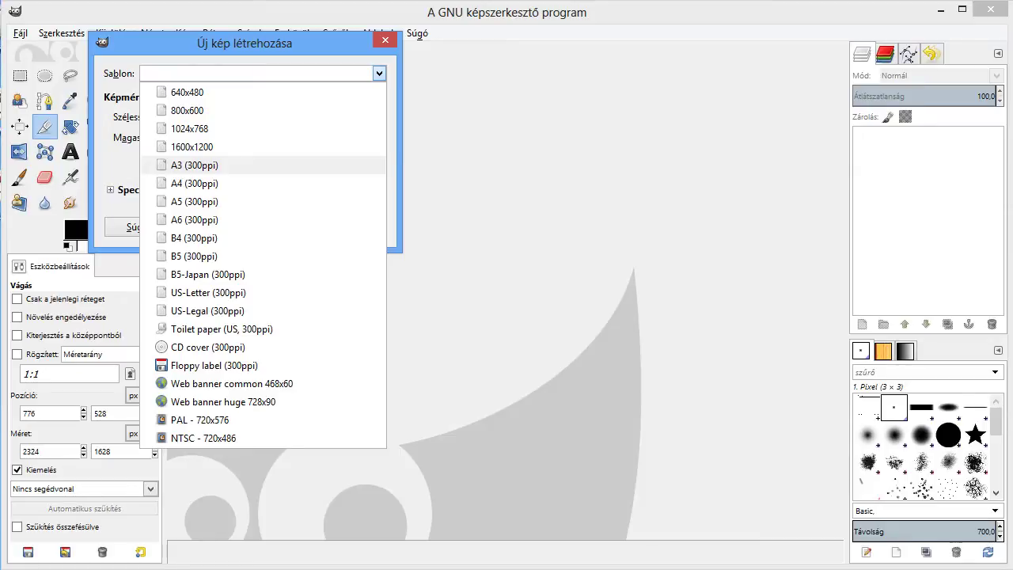
{"action": "left_click", "coordinate": [195, 164]}
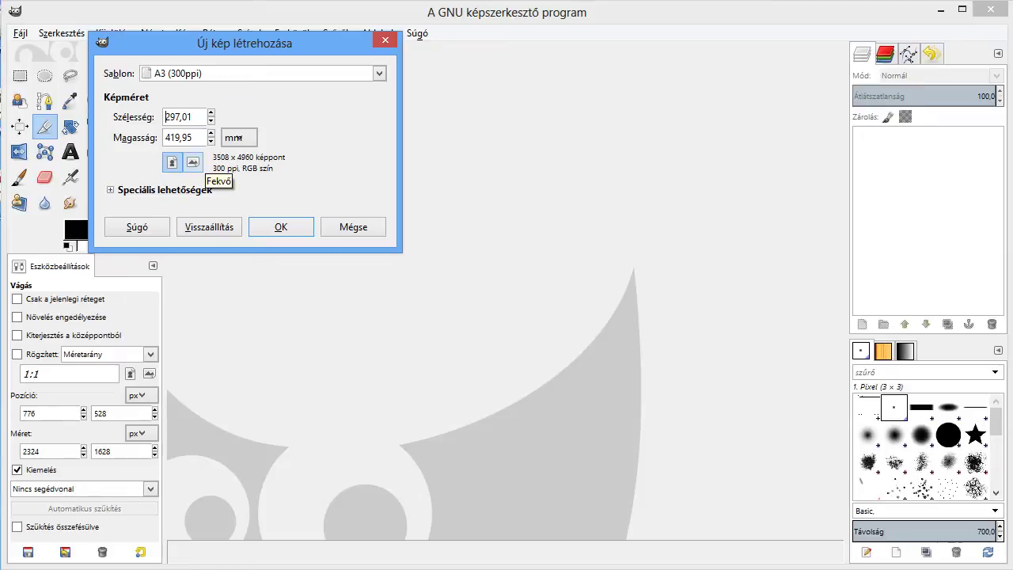
{"action": "left_click", "coordinate": [192, 162]}
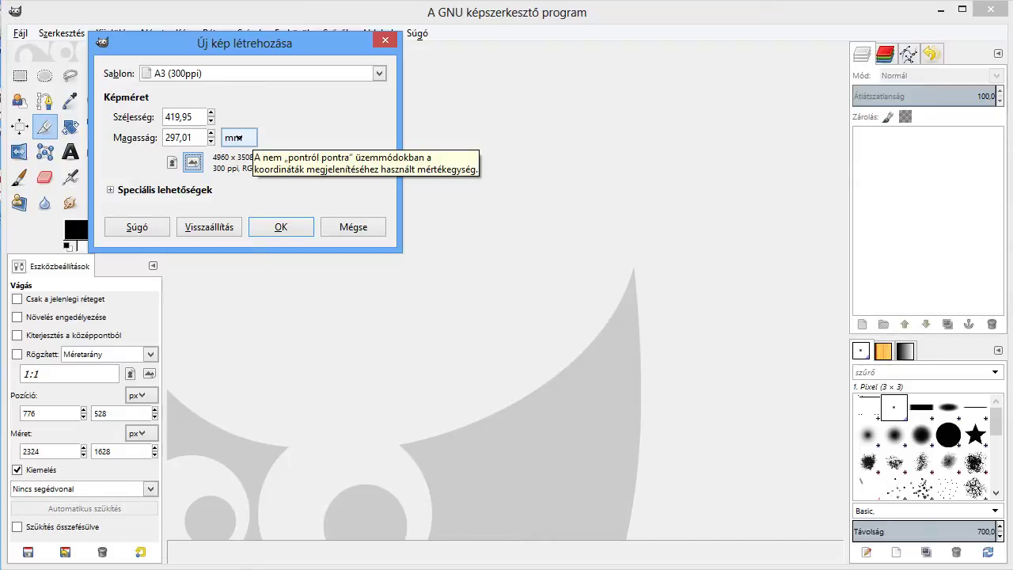
{"action": "left_click", "coordinate": [239, 138]}
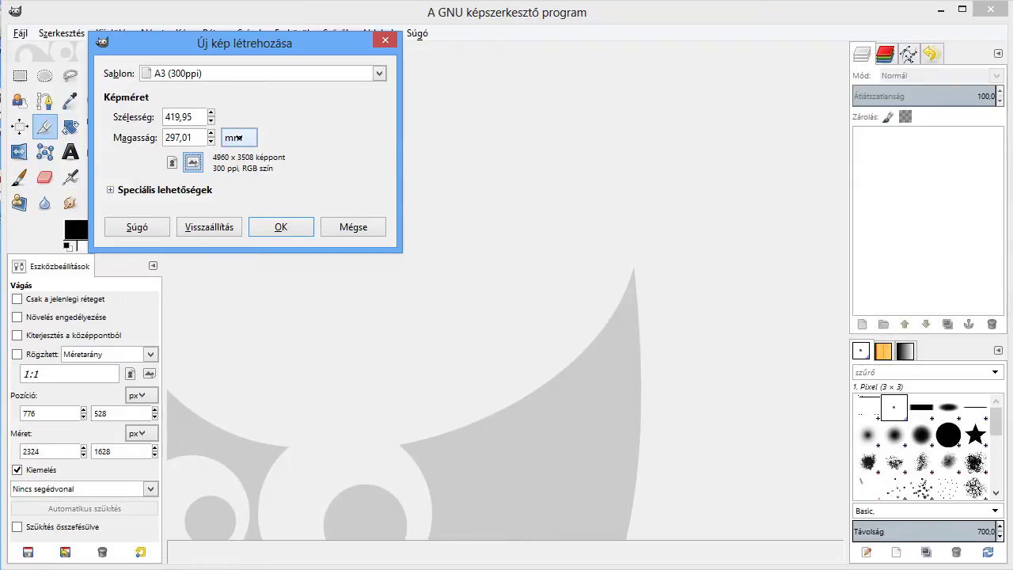
{"action": "left_click", "coordinate": [238, 138]}
{"action": "left_click", "coordinate": [111, 190]}
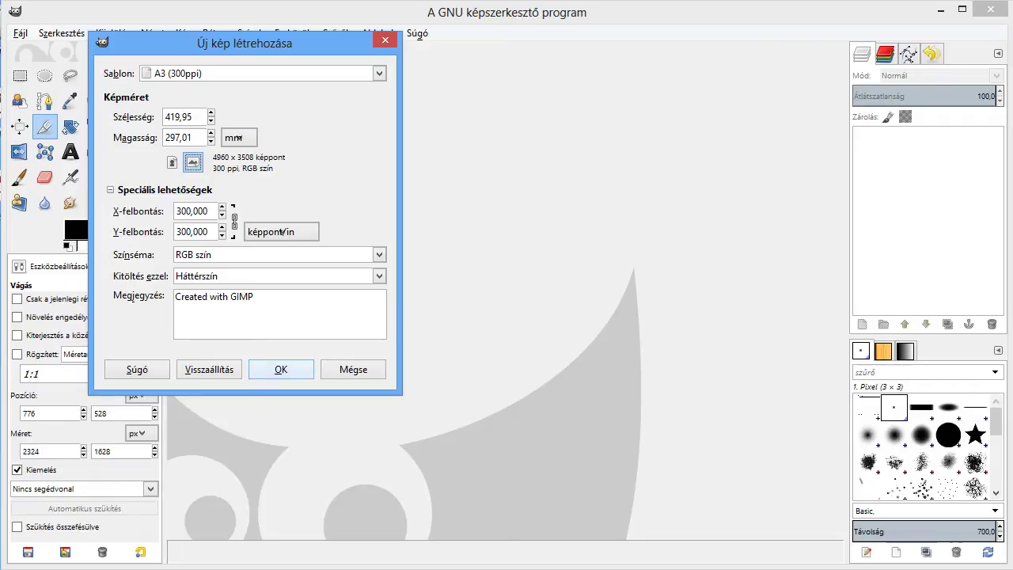
{"action": "left_click", "coordinate": [281, 369]}
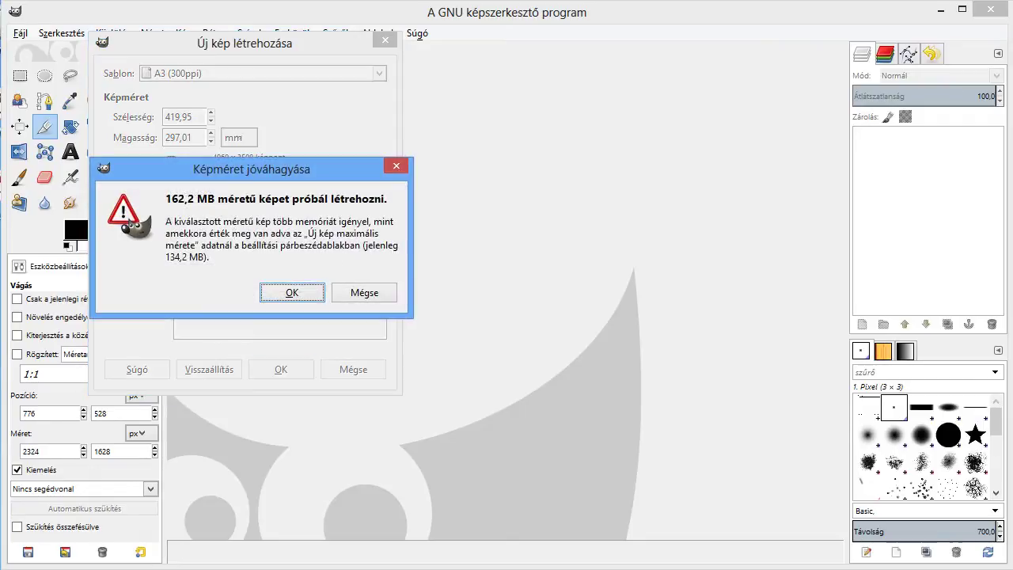
{"action": "key", "text": "Return"}
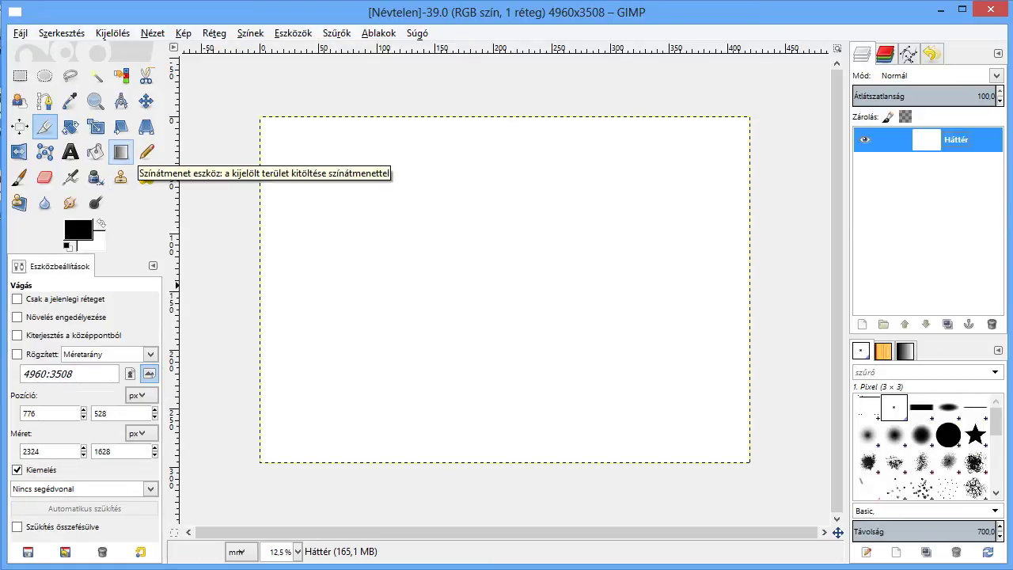
- Choose the Gradient tool with light blue foreground a7dbec and deep blue background 2733ea
{"action": "left_click", "coordinate": [120, 152]}
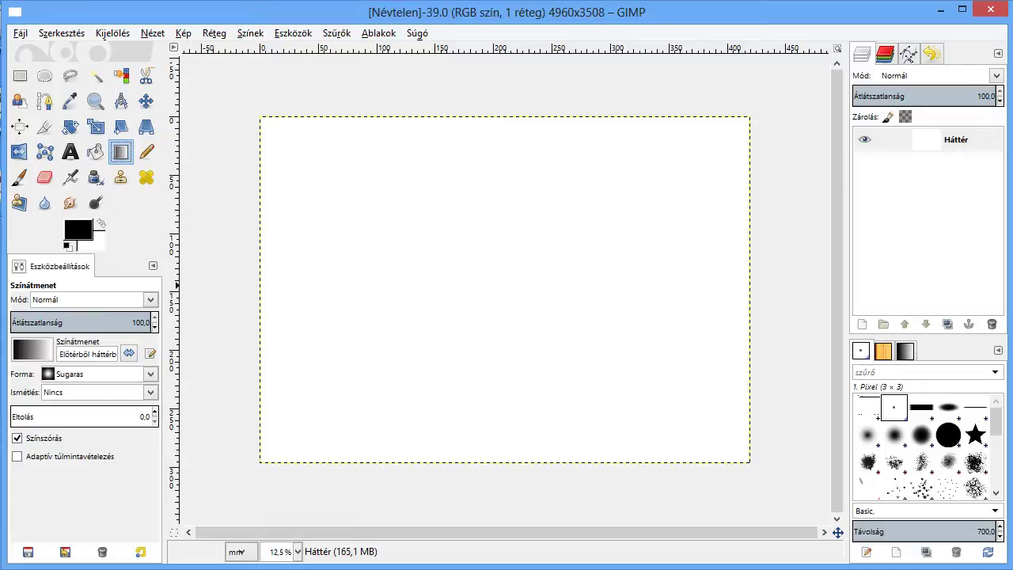
{"action": "left_click", "coordinate": [78, 229]}
{"action": "left_click", "coordinate": [234, 146]}
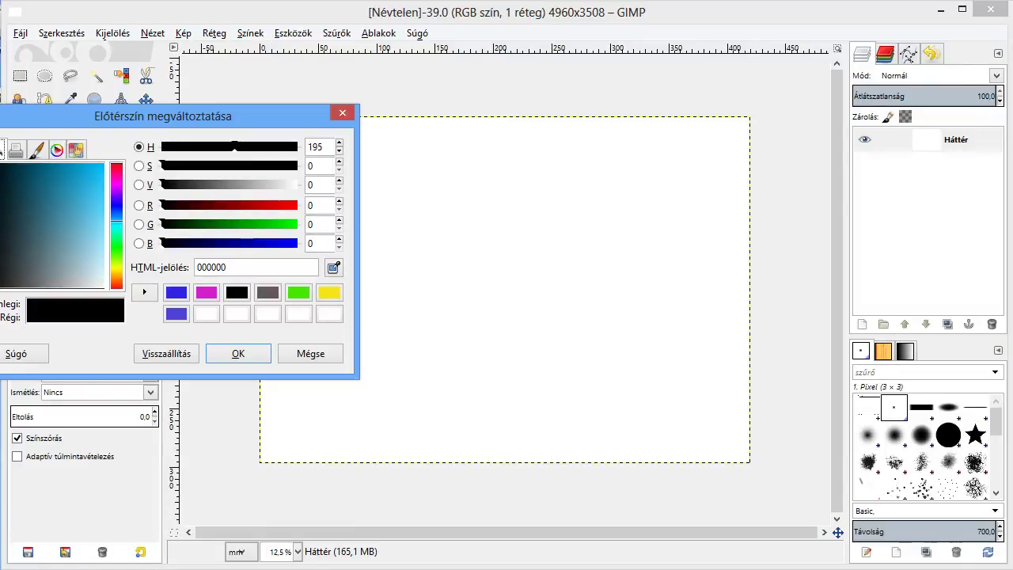
{"action": "left_click_drag", "start_coordinate": [87, 242], "coordinate": [95, 252]}
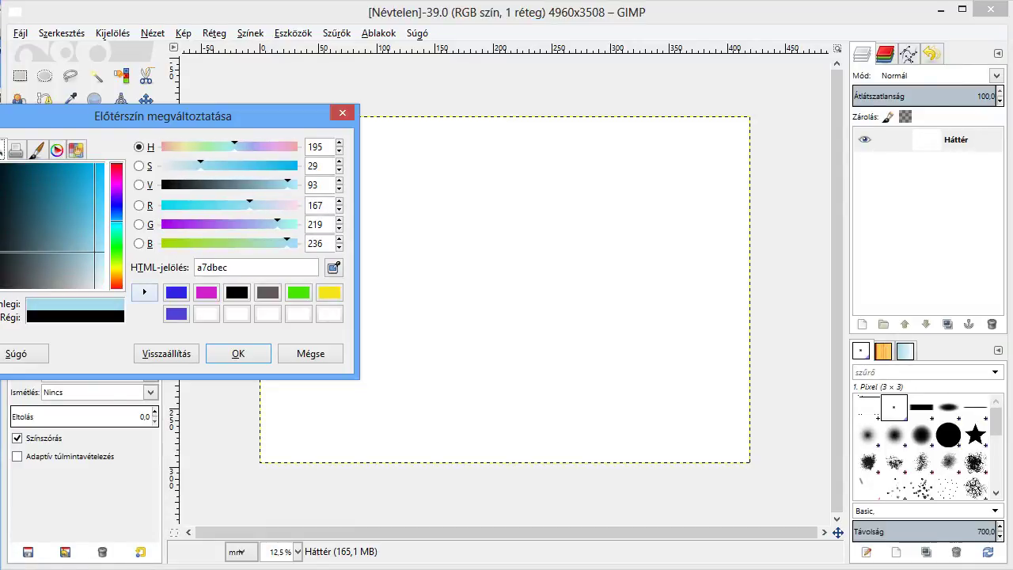
{"action": "left_click", "coordinate": [238, 353]}
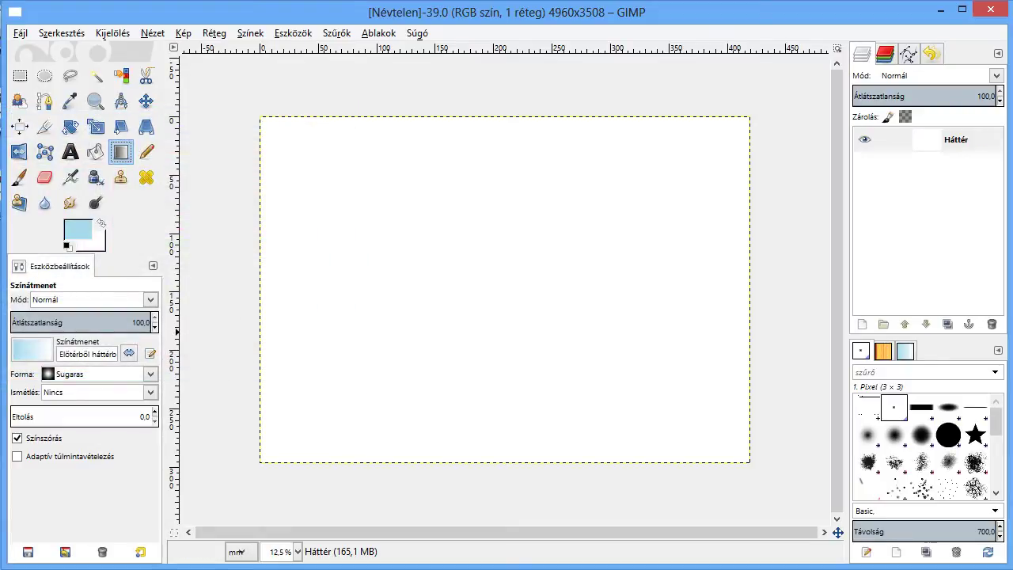
{"action": "left_click", "coordinate": [94, 244]}
{"action": "left_click", "coordinate": [116, 206]}
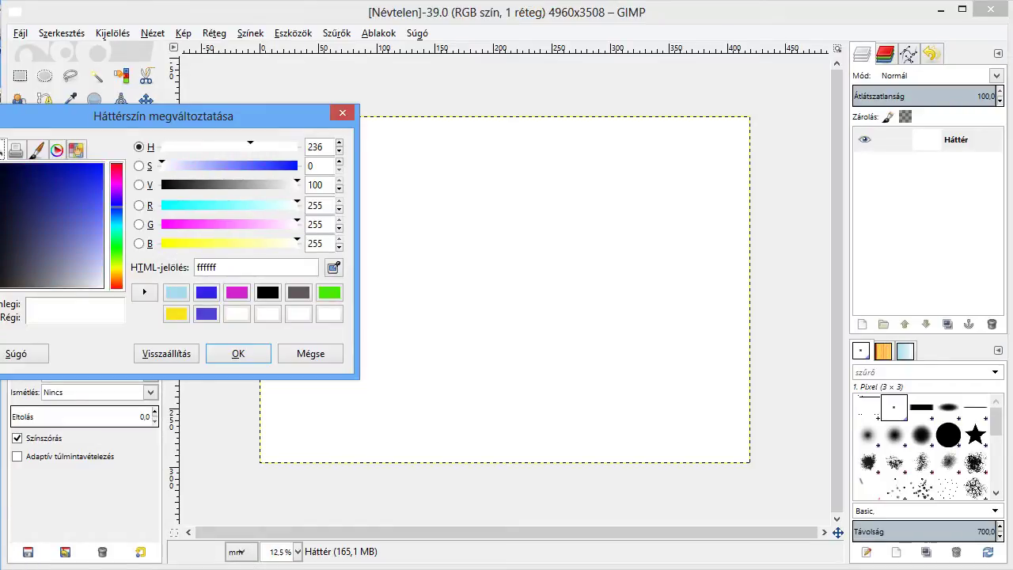
{"action": "left_click", "coordinate": [83, 174]}
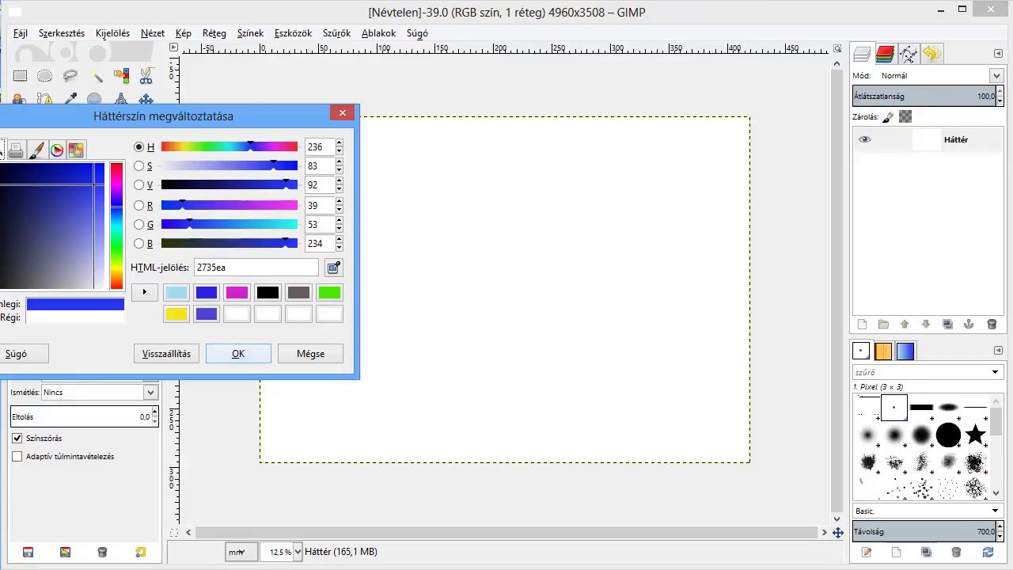
{"action": "left_click", "coordinate": [237, 353]}
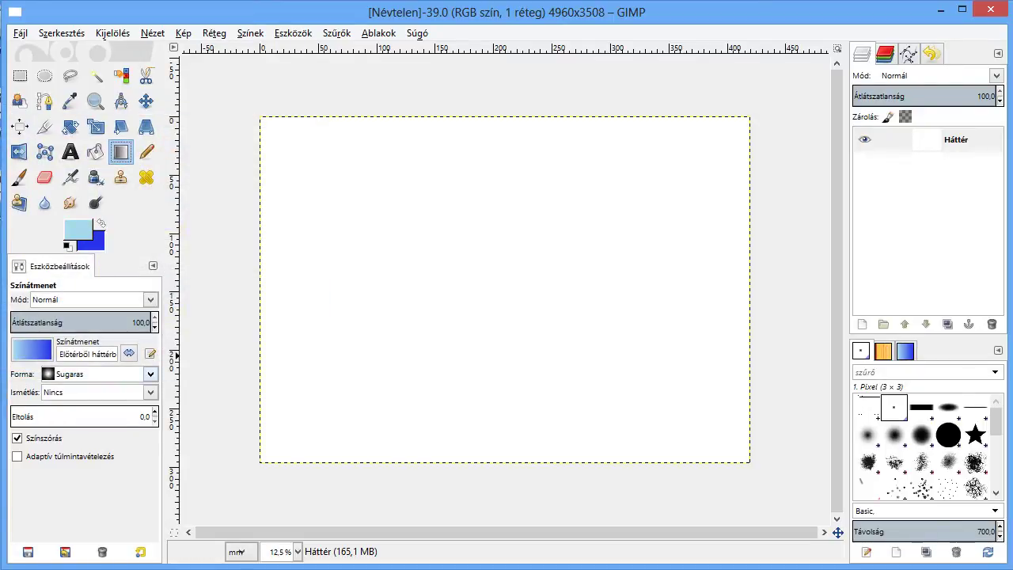
- Set the gradient shape to Bilineáris and draw it from top to bottom of the canvas
{"action": "left_click", "coordinate": [150, 373]}
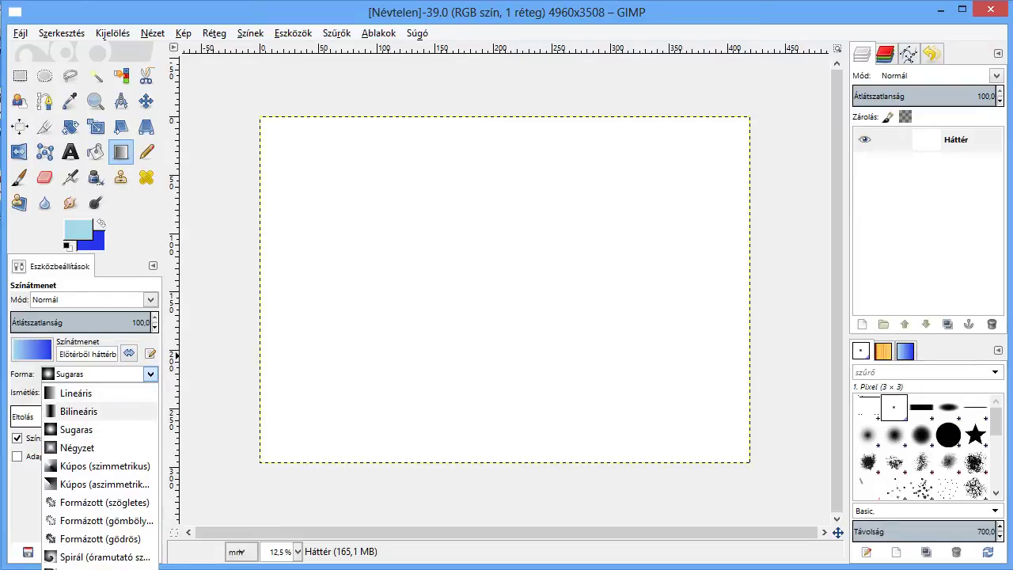
{"action": "left_click", "coordinate": [79, 411]}
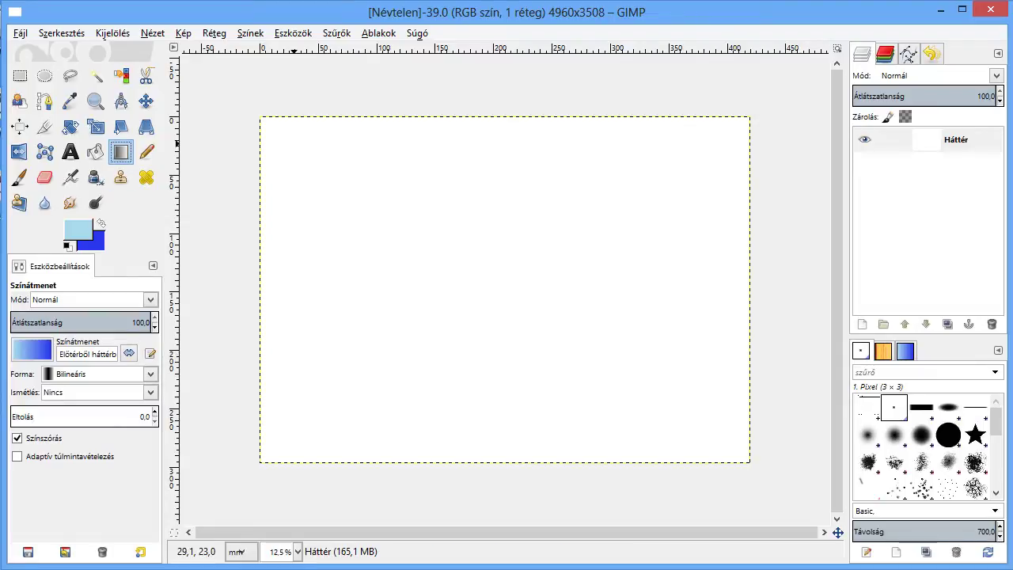
{"action": "left_click_drag", "start_coordinate": [296, 144], "coordinate": [701, 414]}
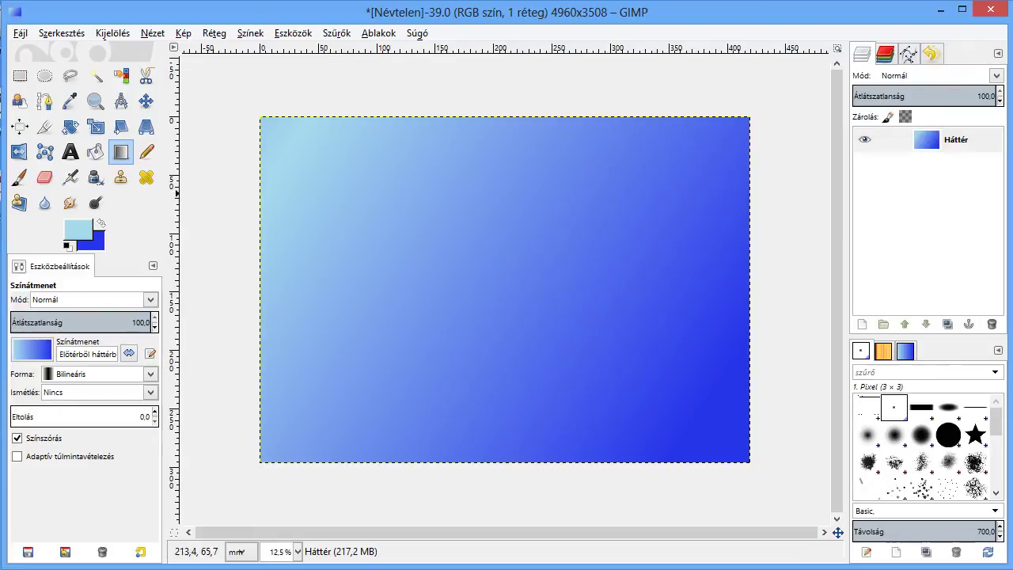
{"action": "left_click_drag", "start_coordinate": [495, 143], "coordinate": [496, 526]}
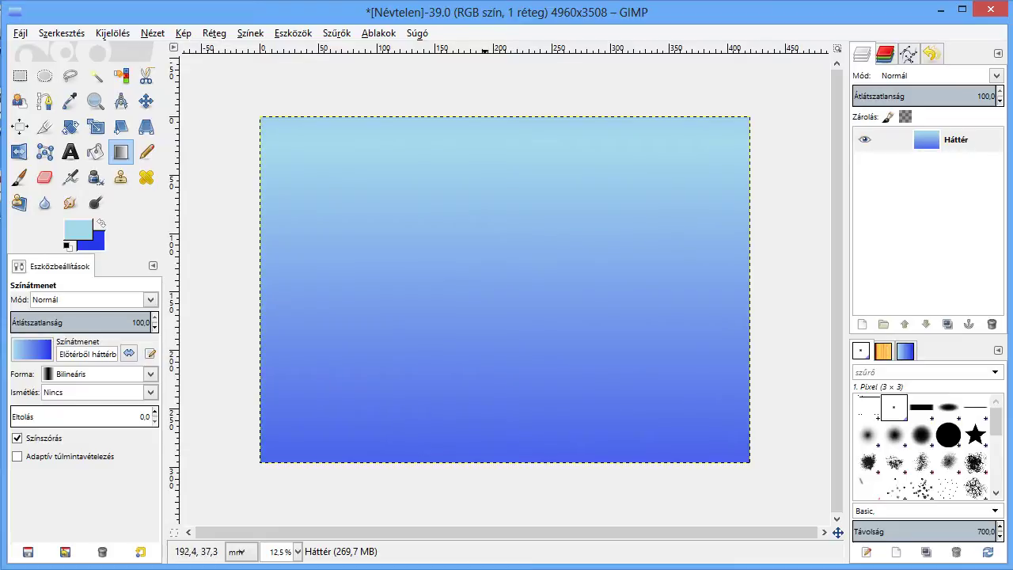
{"action": "left_click_drag", "start_coordinate": [496, 144], "coordinate": [499, 177]}
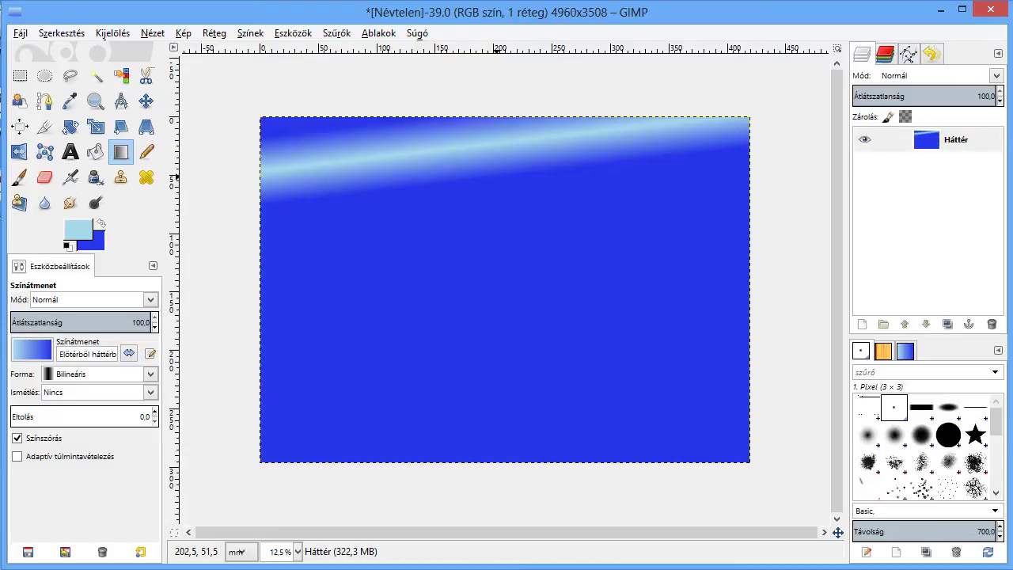
{"action": "mouse_move", "coordinate": [497, 134]}
{"action": "left_mouse_down"}
{"action": "mouse_move", "coordinate": [483, 240]}
{"action": "mouse_move", "coordinate": [494, 418]}
{"action": "left_mouse_up"}
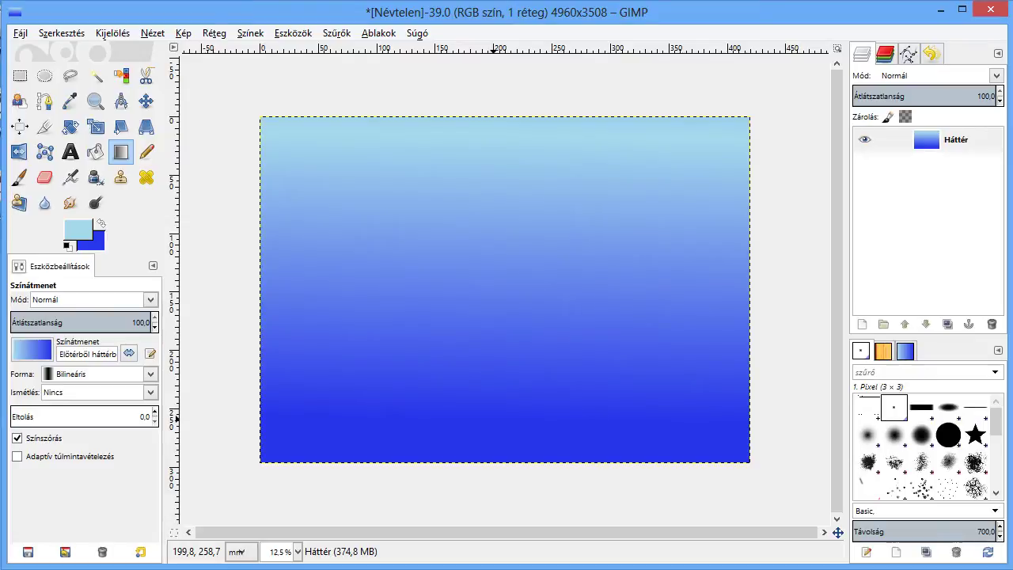
{"action": "left_click_drag", "start_coordinate": [495, 143], "coordinate": [492, 517]}
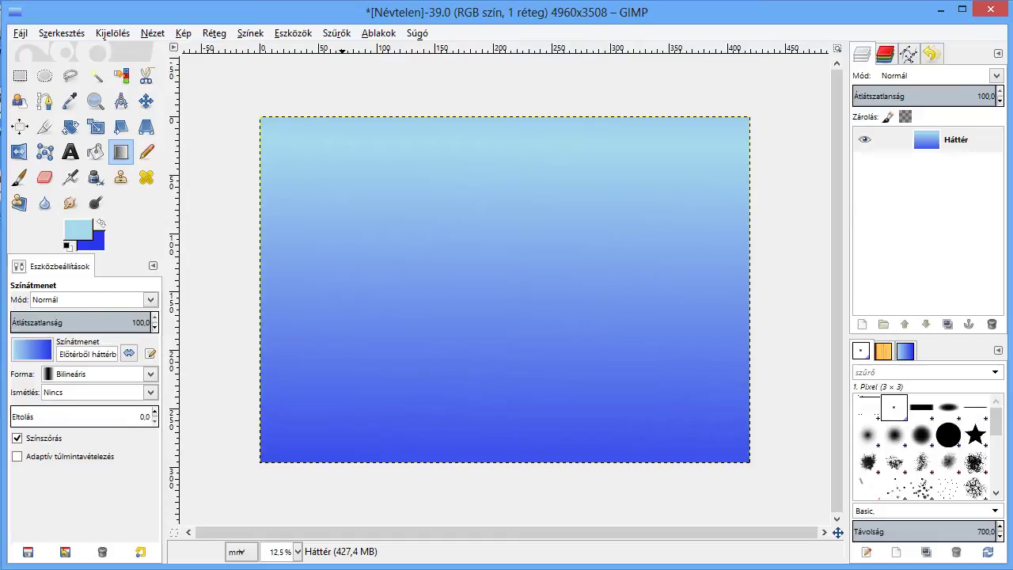
- Apply the Hullámok filter with amplitude 35, phase 240 and wavelength 30
{"action": "left_click", "coordinate": [336, 32]}
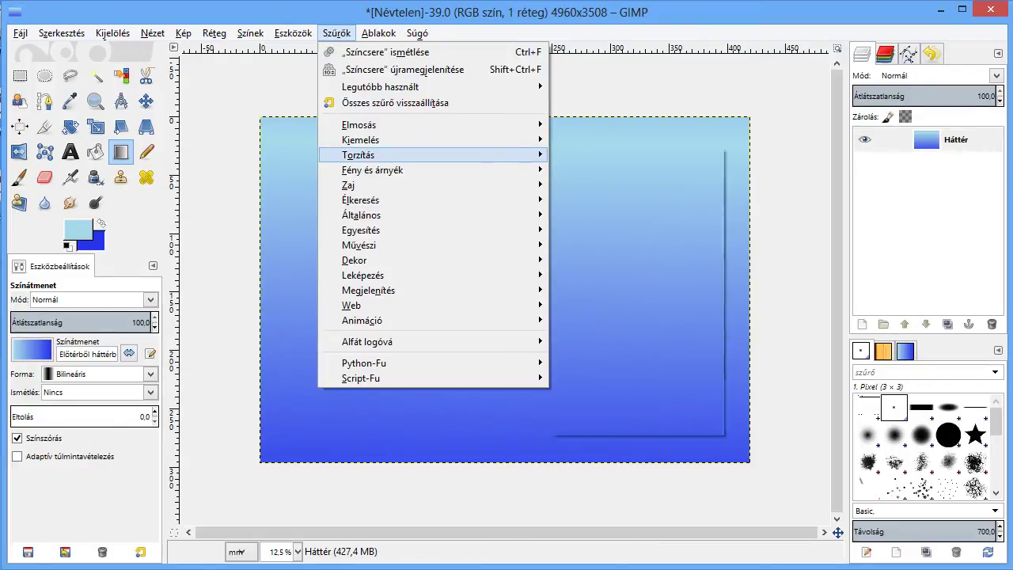
{"action": "left_click", "coordinate": [594, 259]}
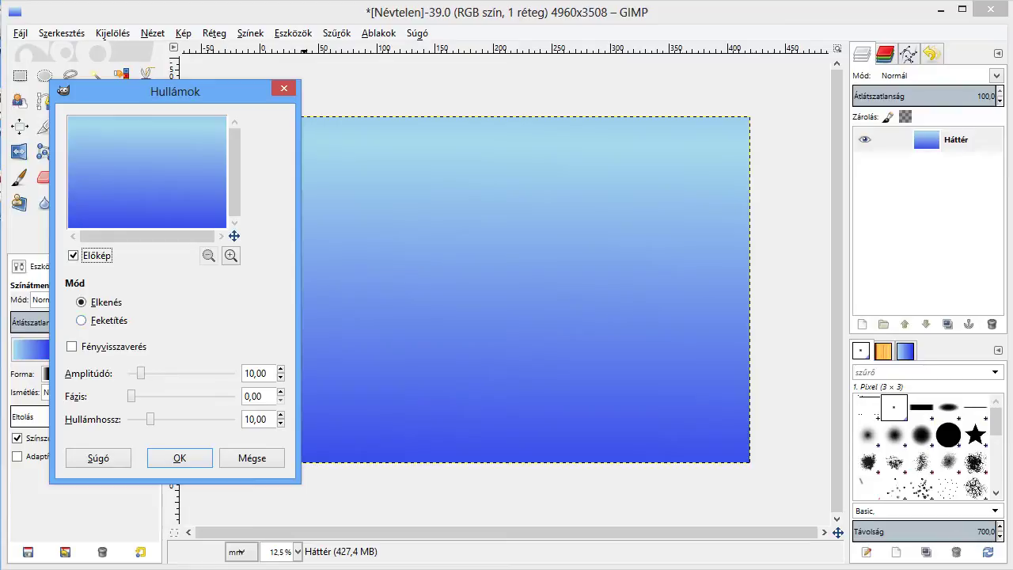
{"action": "left_click", "coordinate": [251, 373]}
{"action": "key", "text": "BackSpace"}
{"action": "key", "text": "BackSpace"}
{"action": "key", "text": "BackSpace"}
{"action": "type", "text": "35,"}
{"action": "key", "text": "Tab"}
{"action": "key", "text": "BackSpace"}
{"action": "key", "text": "BackSpace"}
{"action": "type", "text": "24"}
{"action": "type", "text": "0"}
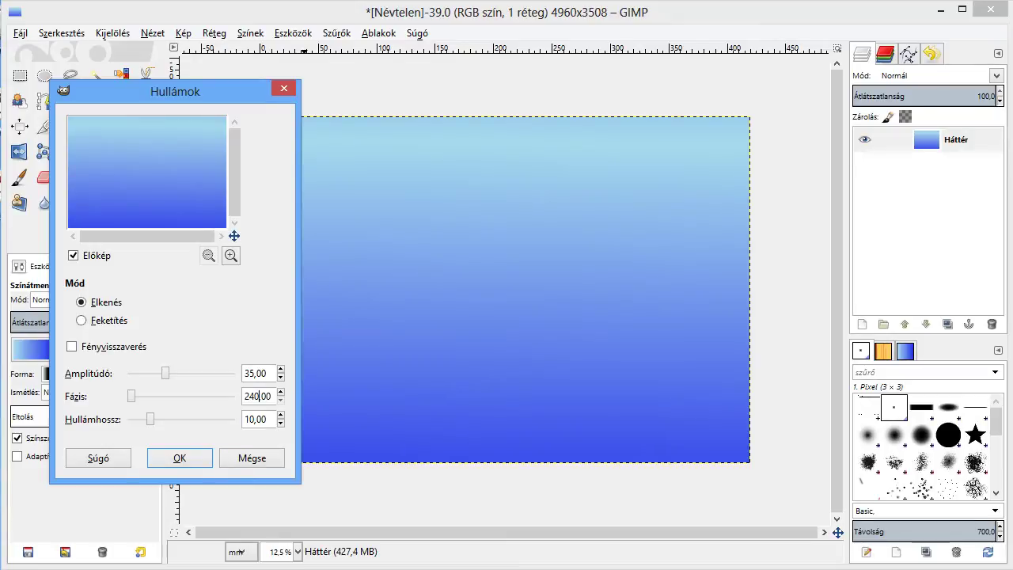
{"action": "key", "text": "Tab"}
{"action": "key", "text": "BackSpace"}
{"action": "key", "text": "BackSpace"}
{"action": "key", "text": "BackSpace"}
{"action": "type", "text": "30"}
{"action": "left_click", "coordinate": [180, 458]}
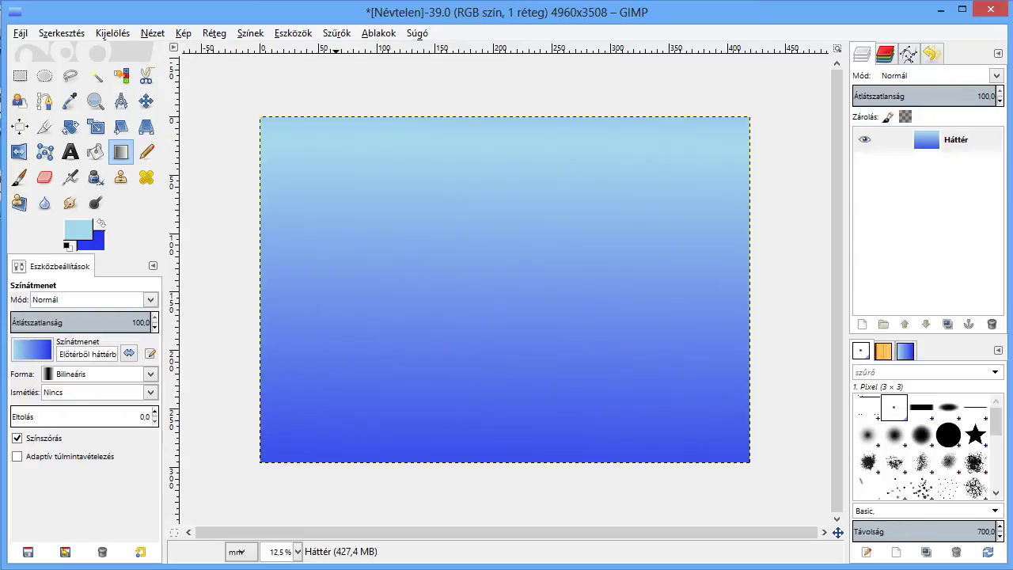
- Repeat the last Waves filter twice with the same settings
{"action": "left_click", "coordinate": [337, 33]}
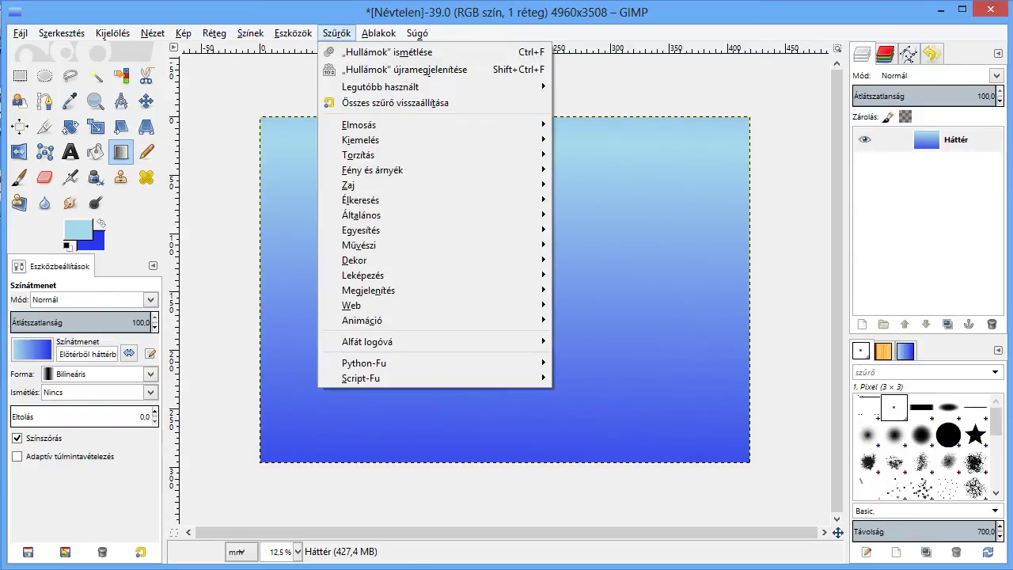
{"action": "left_click", "coordinate": [387, 52]}
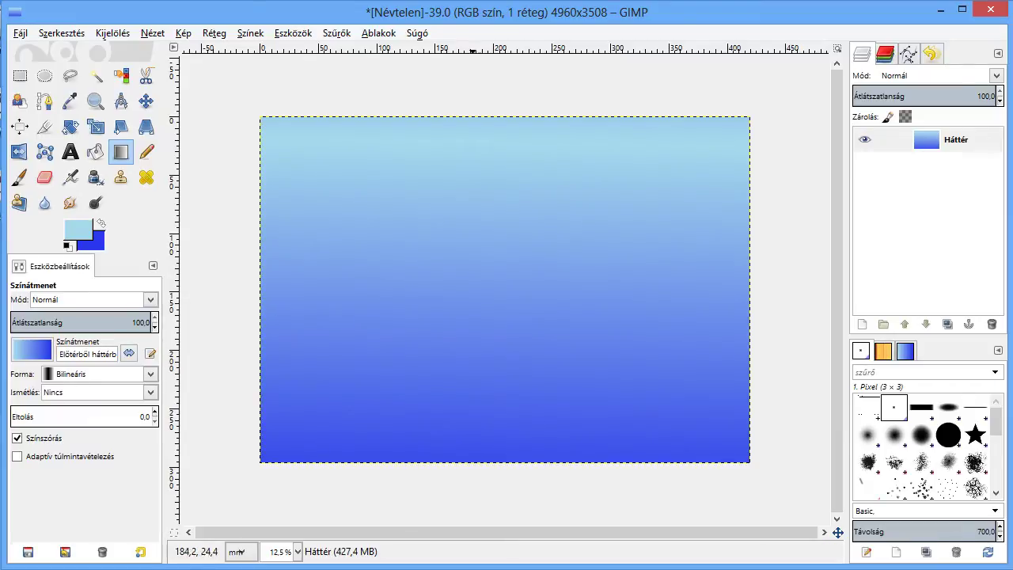
{"action": "left_click", "coordinate": [337, 32]}
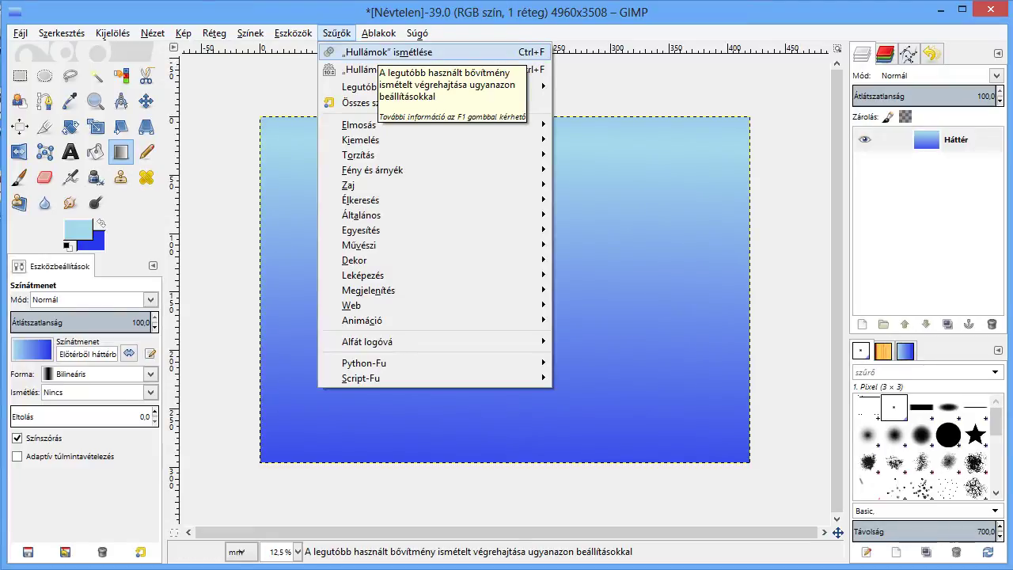
{"action": "left_click", "coordinate": [388, 53]}
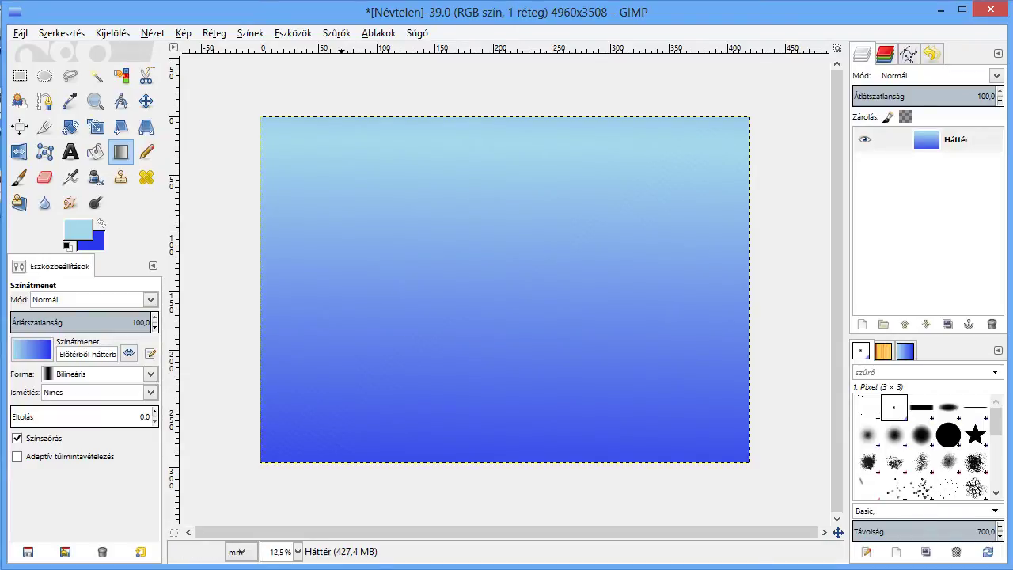
- Apply Waves again with amplitude 40 and phase 260
{"action": "left_click", "coordinate": [336, 33]}
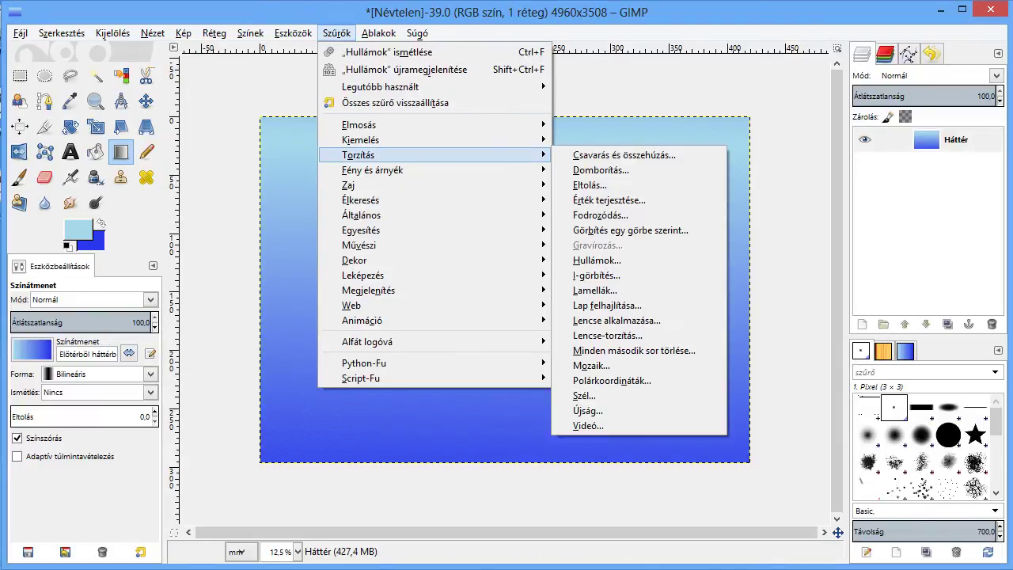
{"action": "left_click", "coordinate": [616, 261]}
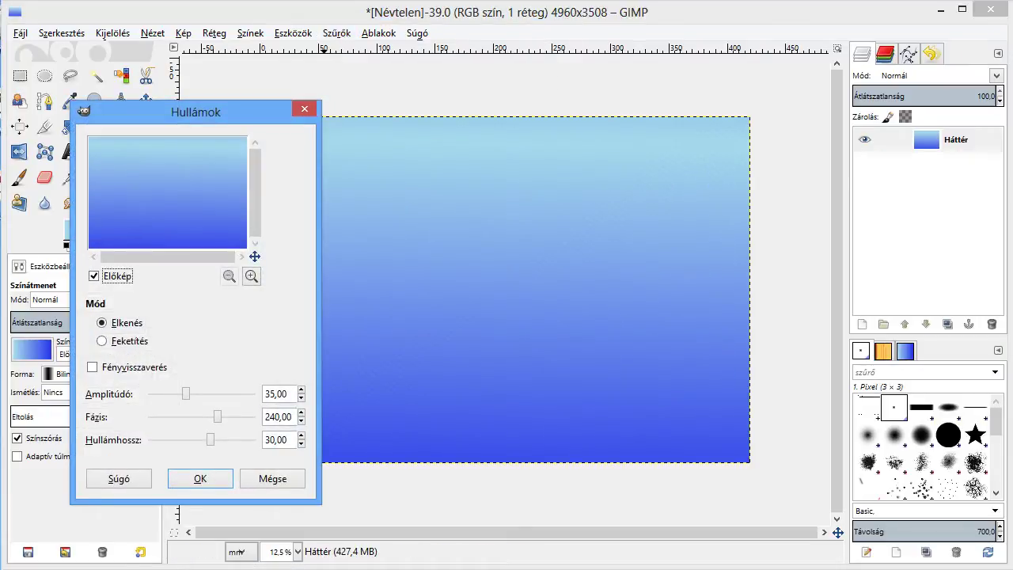
{"action": "double_click", "coordinate": [269, 394]}
{"action": "type", "text": "40"}
{"action": "left_click", "coordinate": [276, 416]}
{"action": "key", "text": "BackSpace"}
{"action": "type", "text": "6"}
{"action": "left_click", "coordinate": [200, 479]}
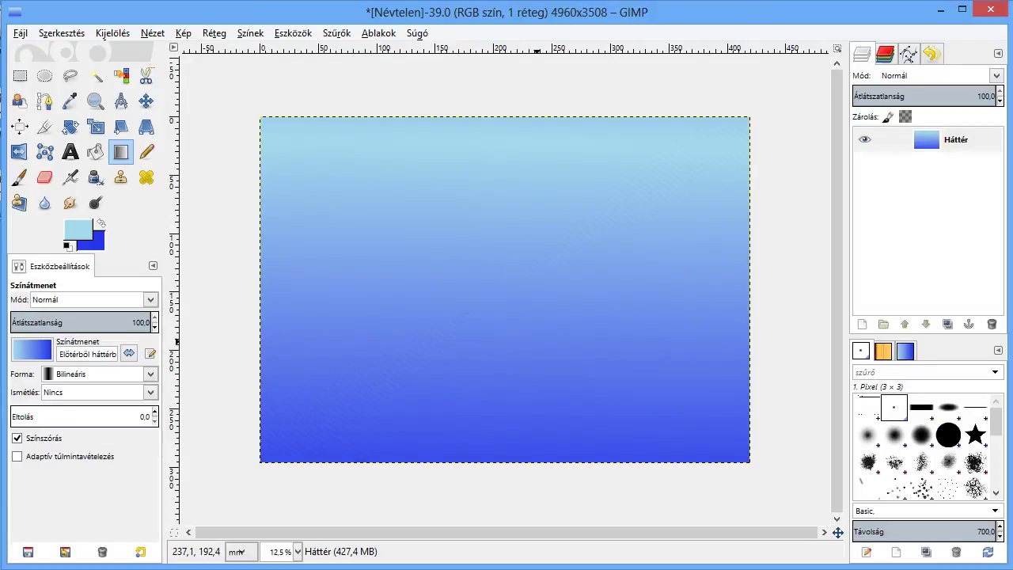
- Draw a 2288×1712 px elliptical selection at the centre of the gradient canvas
{"action": "left_click", "coordinate": [44, 75]}
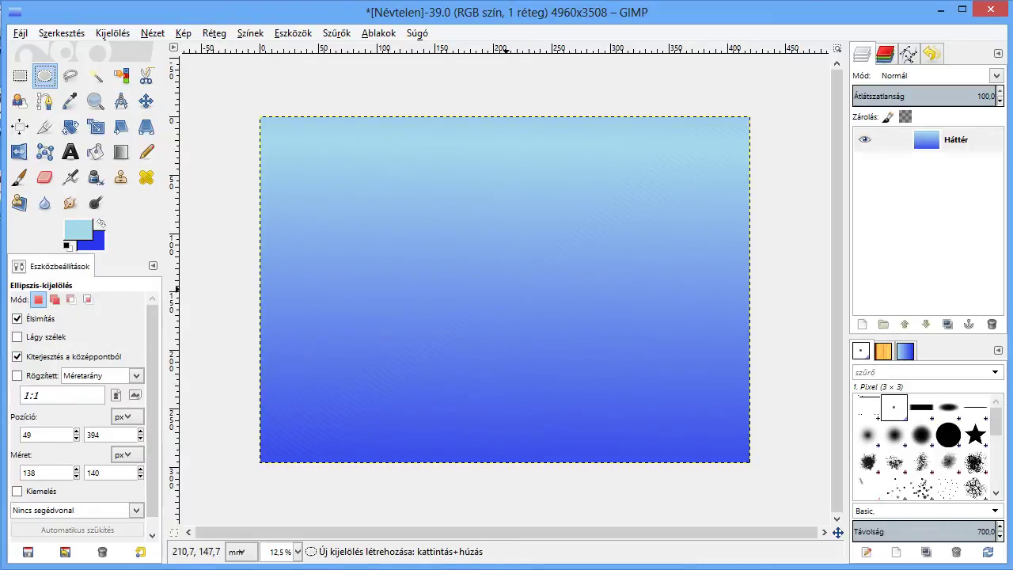
{"action": "mouse_move", "coordinate": [508, 288]}
{"action": "left_mouse_down"}
{"action": "mouse_move", "coordinate": [428, 247]}
{"action": "mouse_move", "coordinate": [430, 216]}
{"action": "mouse_move", "coordinate": [396, 204]}
{"action": "left_mouse_up"}
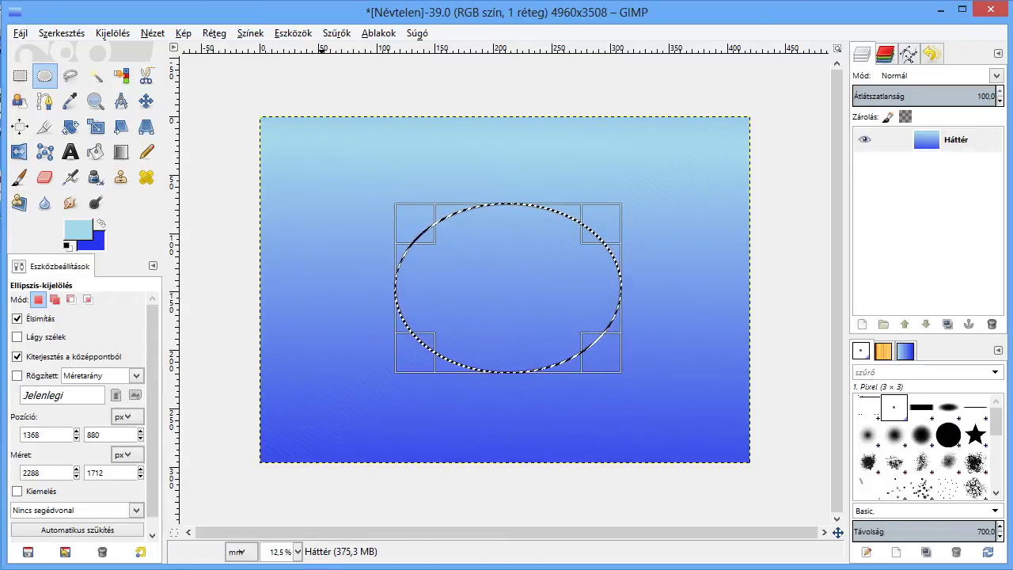
{"action": "left_click", "coordinate": [337, 32]}
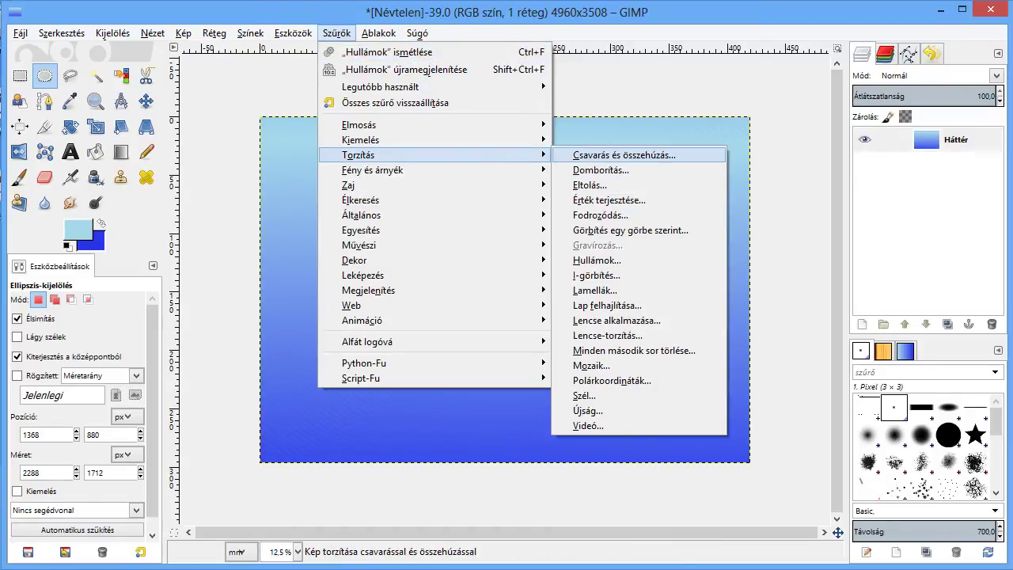
- Apply Whirl and Pinch inside the ellipse with whirl angle 400 and radius 1.5
{"action": "left_click", "coordinate": [624, 154]}
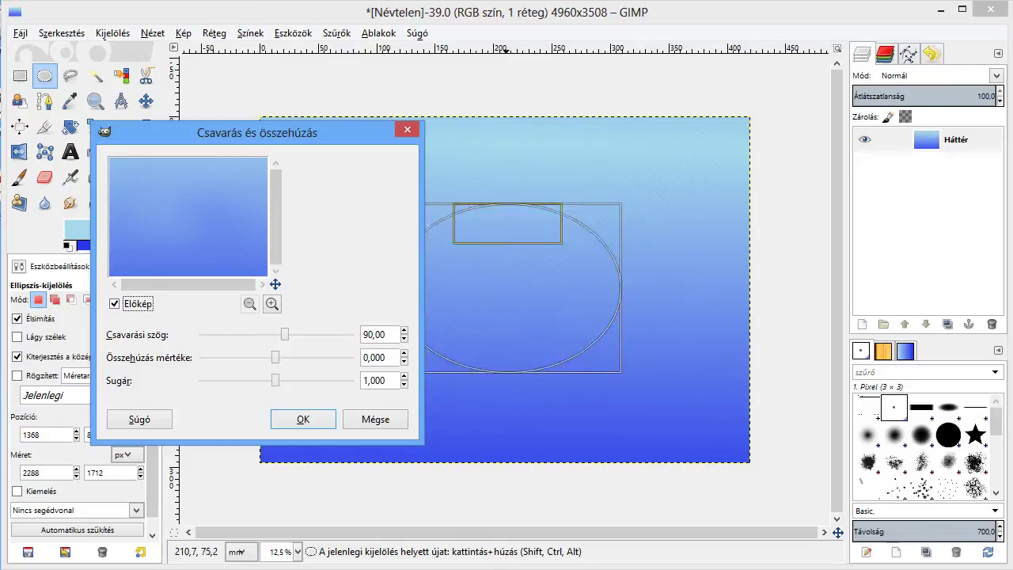
{"action": "key", "text": "Tab"}
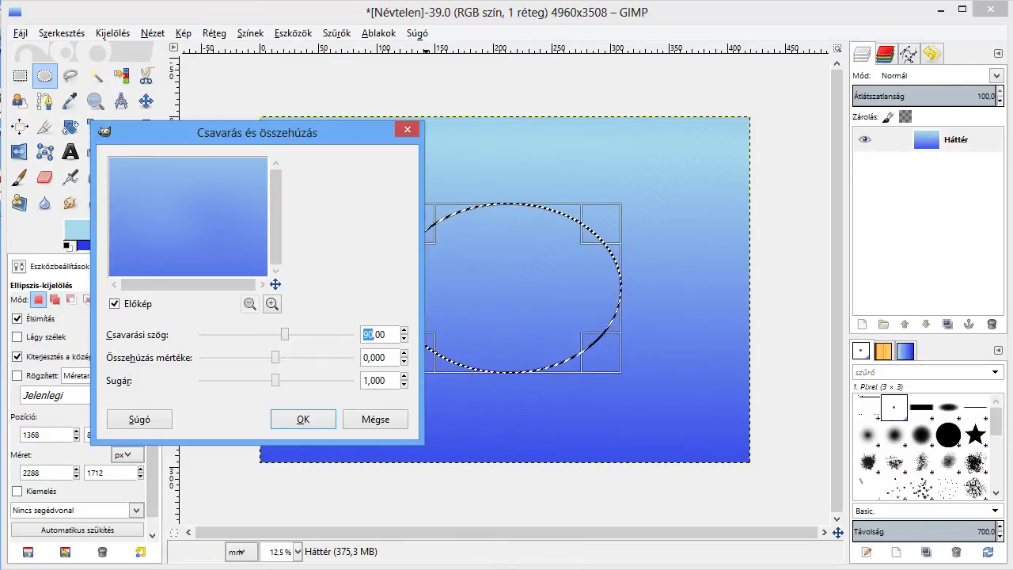
{"action": "type", "text": "400"}
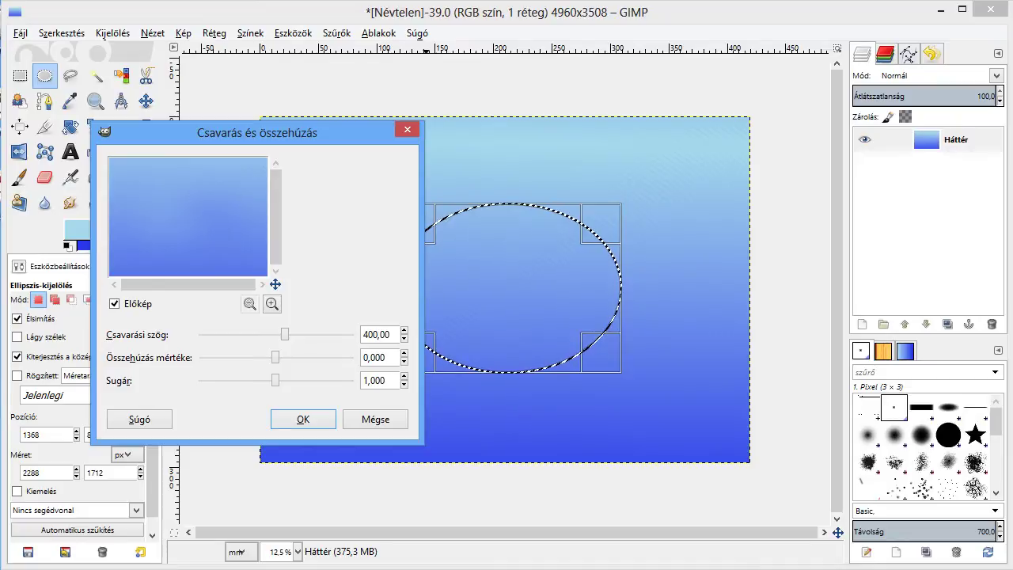
{"action": "key", "text": "Tab"}
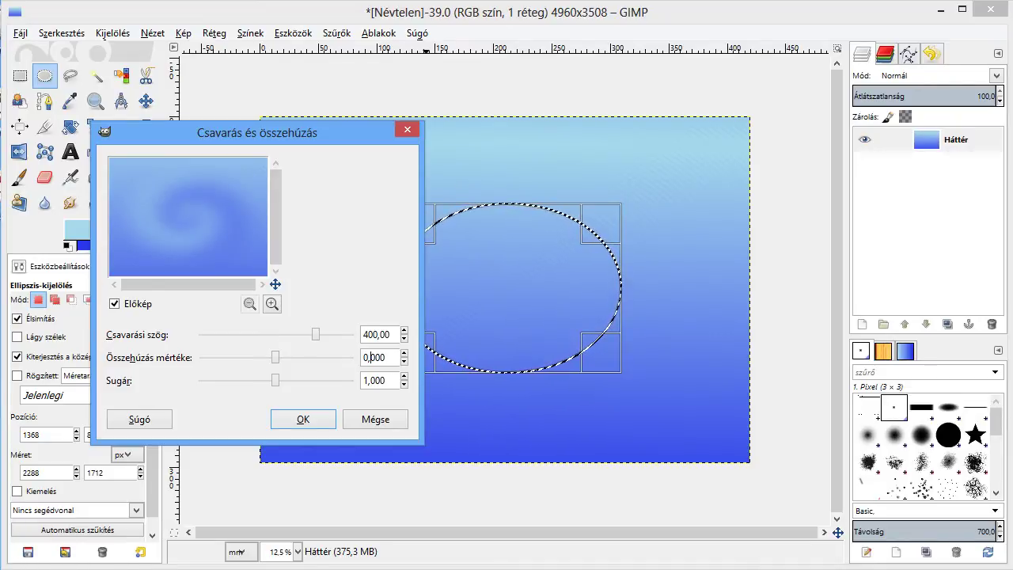
{"action": "key", "text": "Tab"}
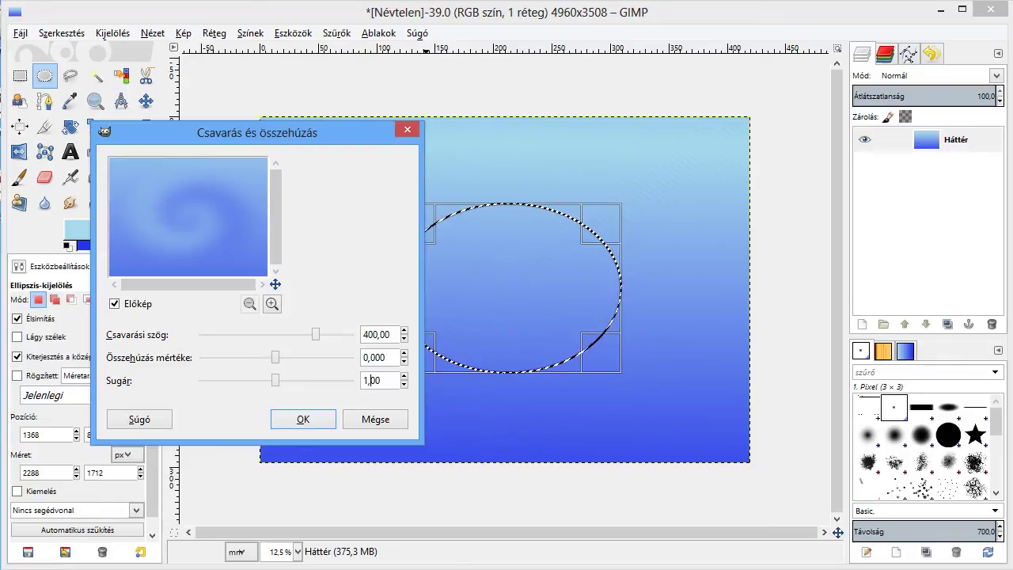
{"action": "type", "text": "5"}
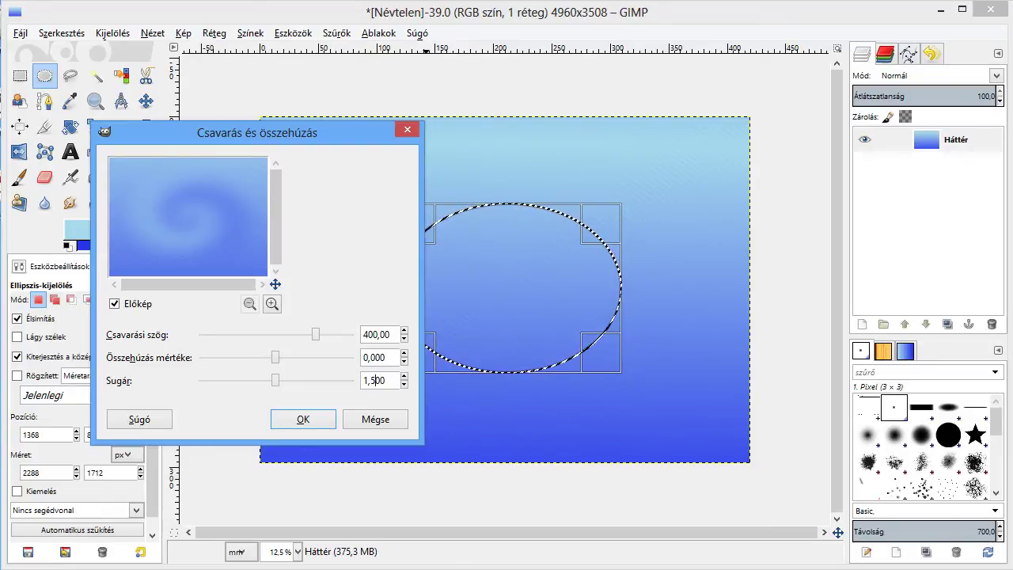
{"action": "left_click", "coordinate": [303, 419]}
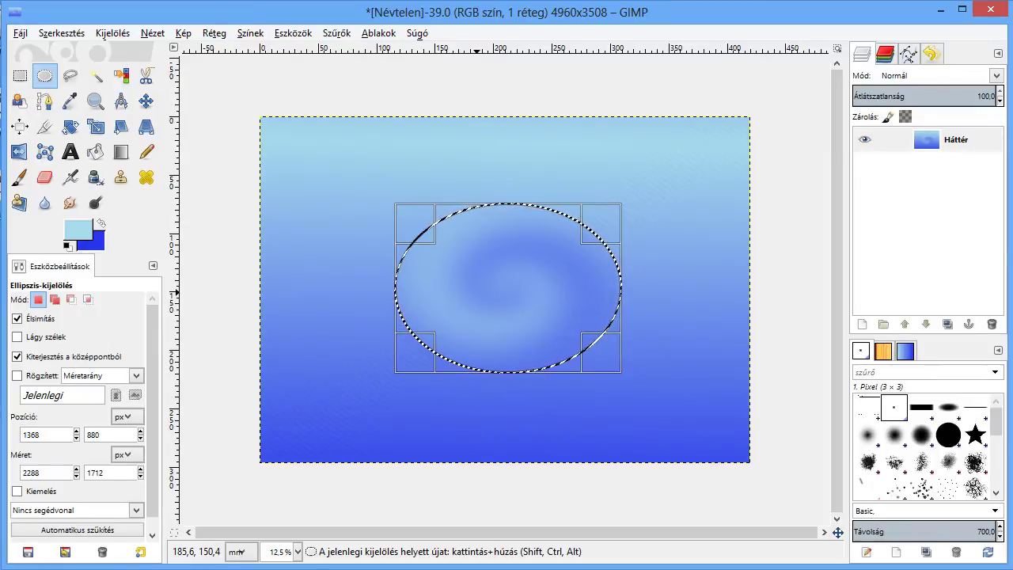
- Soften the swirl with a Gaussian blur of 10 px horizontally and vertically
{"action": "left_click", "coordinate": [336, 32]}
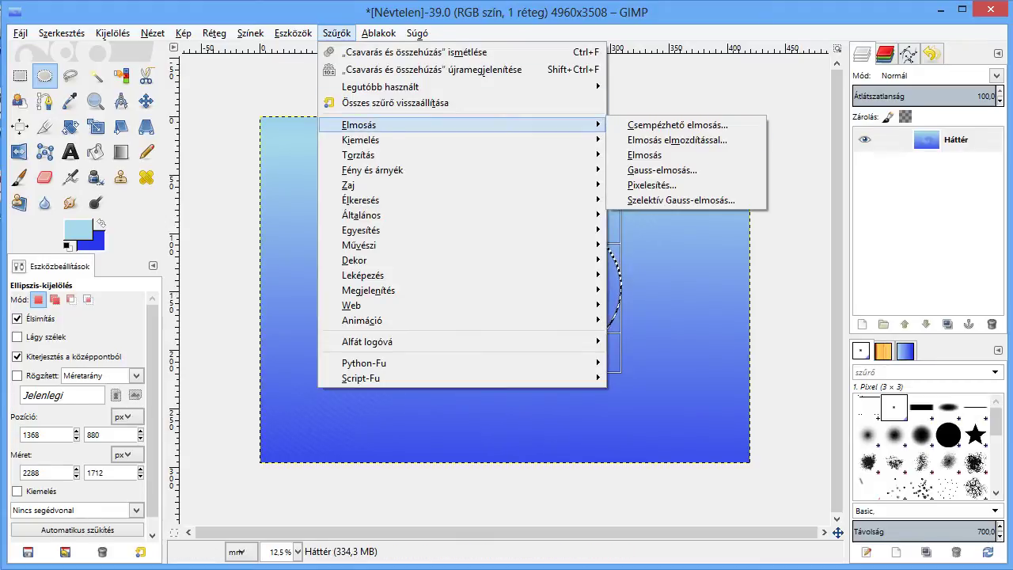
{"action": "left_click", "coordinate": [662, 169]}
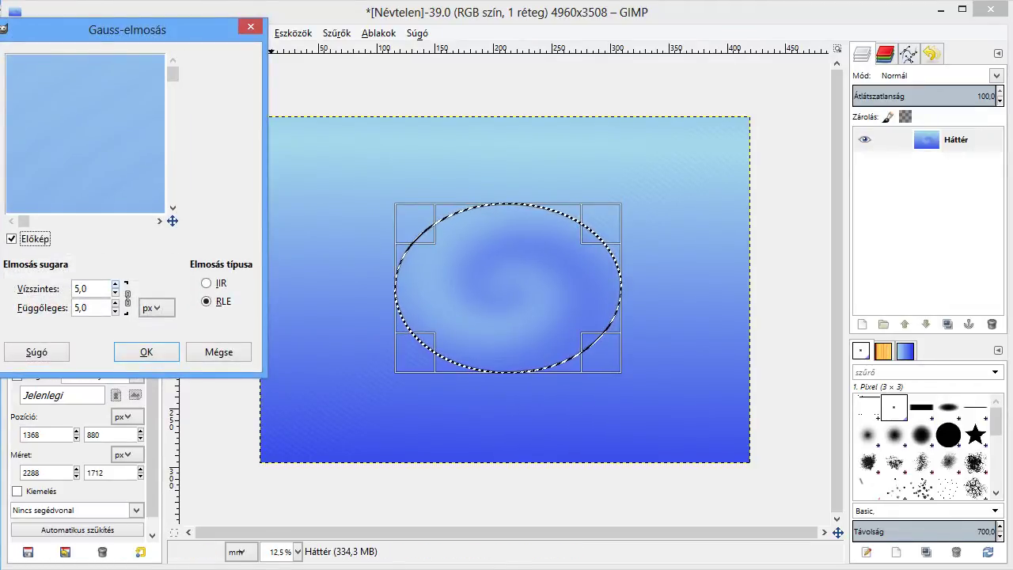
{"action": "double_click", "coordinate": [79, 288]}
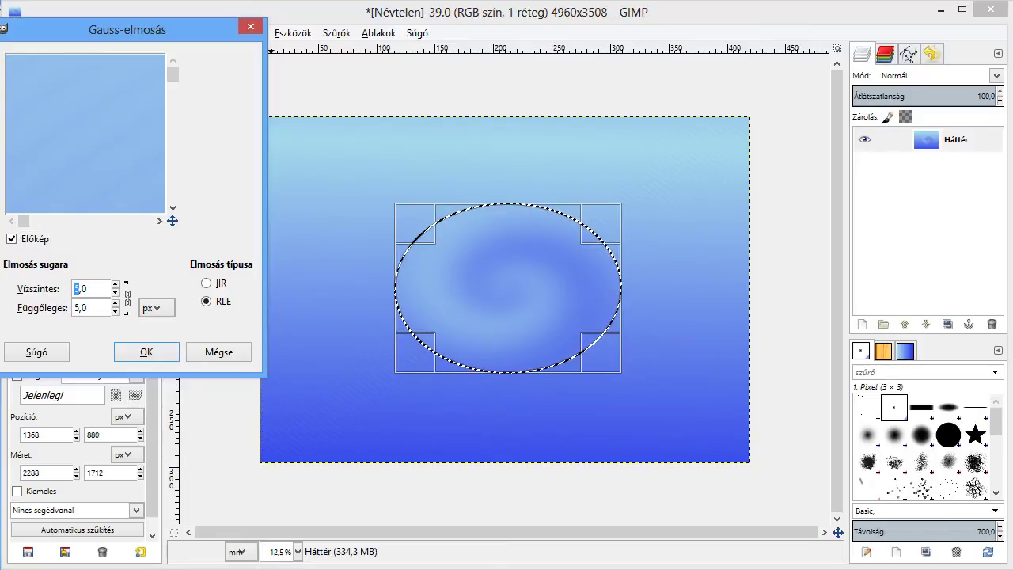
{"action": "type", "text": "10"}
{"action": "left_click", "coordinate": [76, 308]}
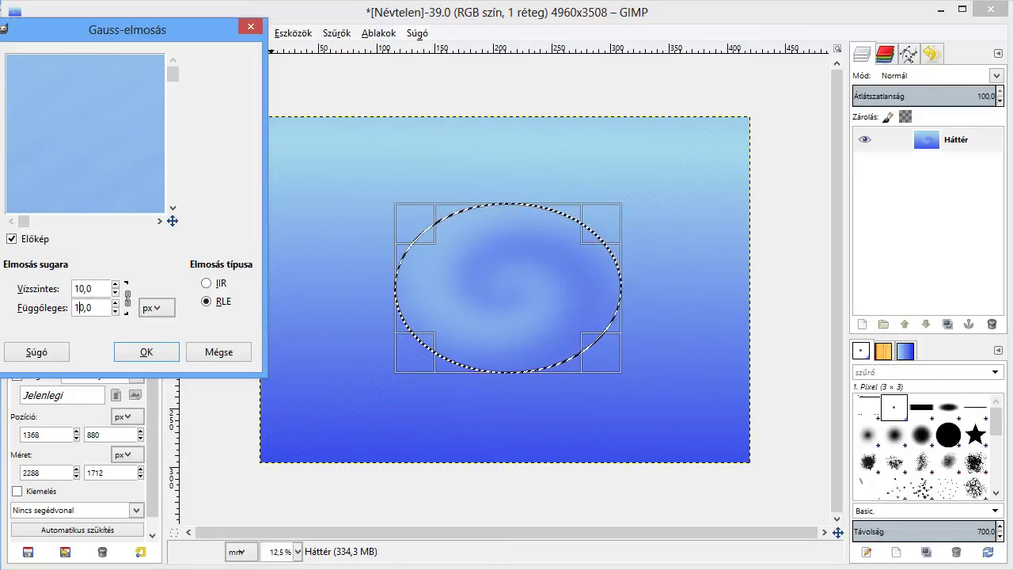
{"action": "left_click", "coordinate": [147, 351]}
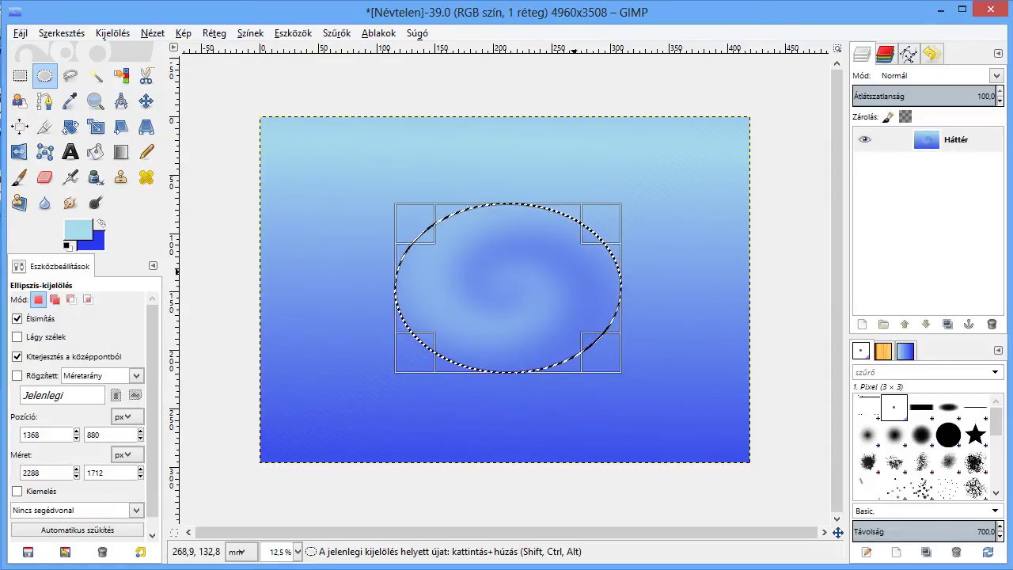
- Clear the ellipse selection with Select > None
{"action": "key", "text": "alt+s"}
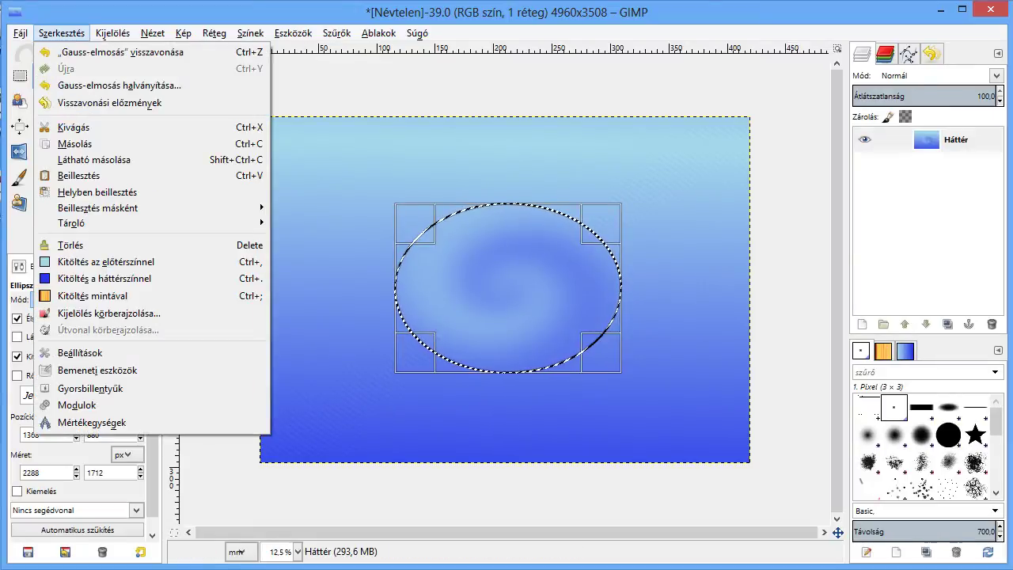
{"action": "key", "text": "Right"}
{"action": "key", "text": "Down"}
- Add a Lens Flare centred near the upper-left of the blue background
{"action": "key", "text": "Down"}
{"action": "key", "text": "Return"}
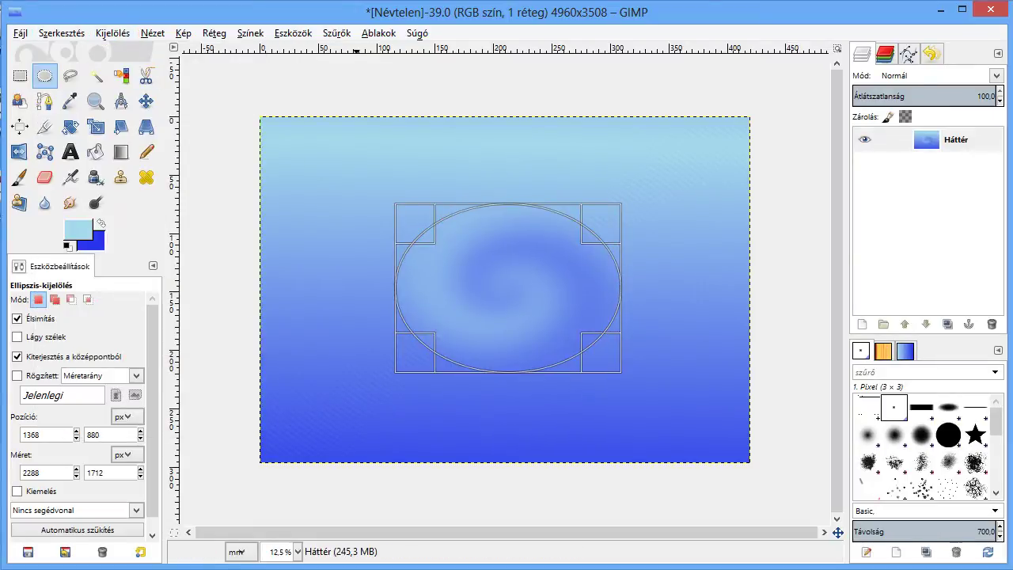
{"action": "key", "text": "alt+r"}
{"action": "key", "text": "Down"}
{"action": "key", "text": "Down"}
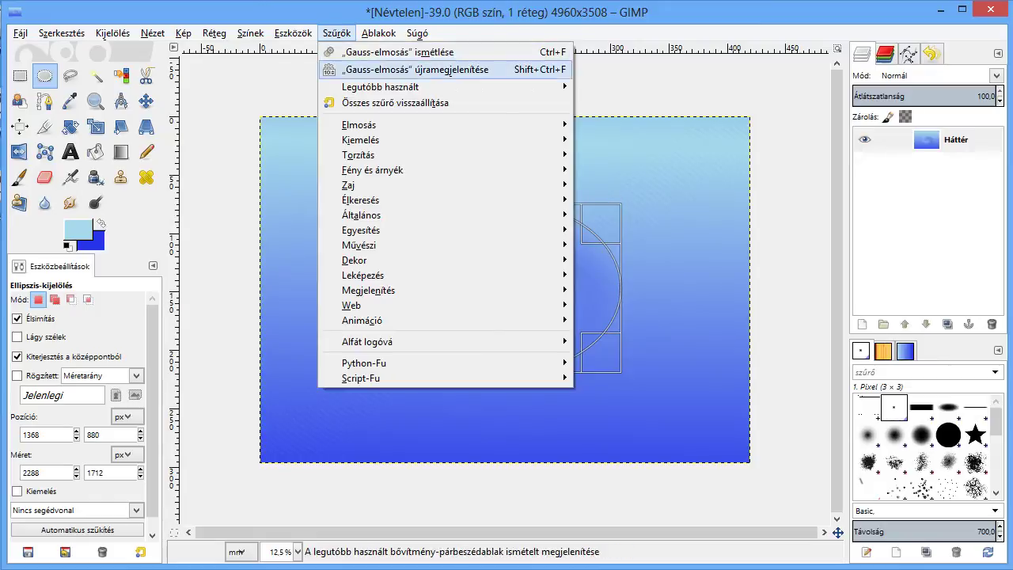
{"action": "key", "text": "Down"}
{"action": "key", "text": "Down"}
{"action": "key", "text": "Down"}
{"action": "key", "text": "Down"}
{"action": "key", "text": "Down"}
{"action": "key", "text": "Down"}
{"action": "key", "text": "Down"}
{"action": "key", "text": "Up"}
{"action": "key", "text": "Up"}
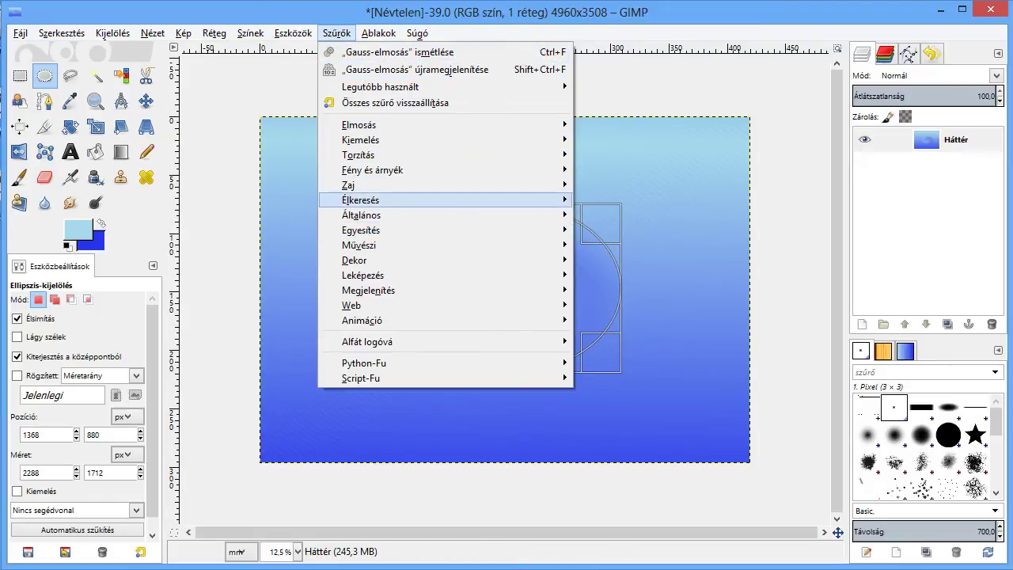
{"action": "key", "text": "Up"}
{"action": "key", "text": "Up"}
{"action": "key", "text": "Right"}
{"action": "key", "text": "Down"}
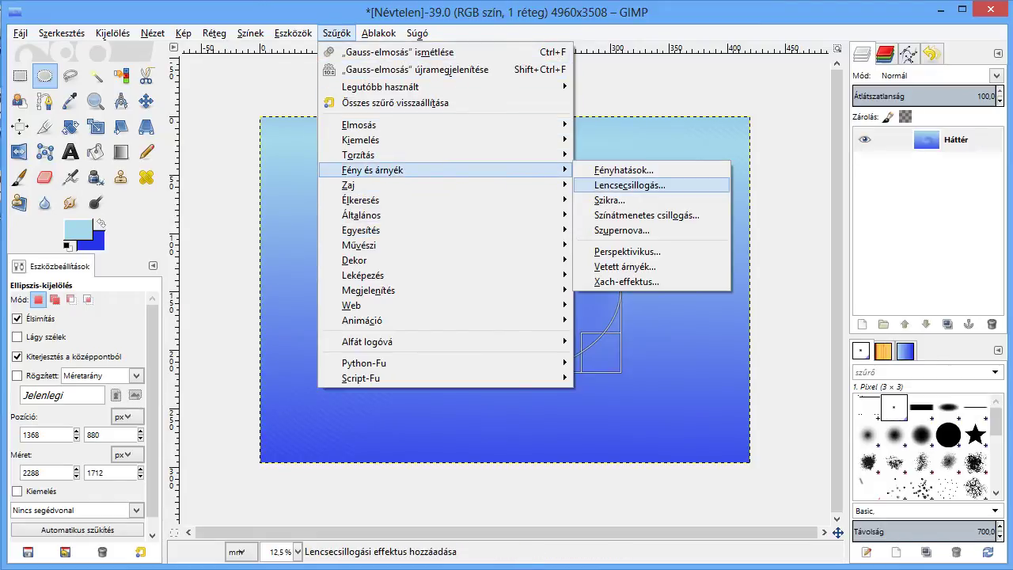
{"action": "key", "text": "Return"}
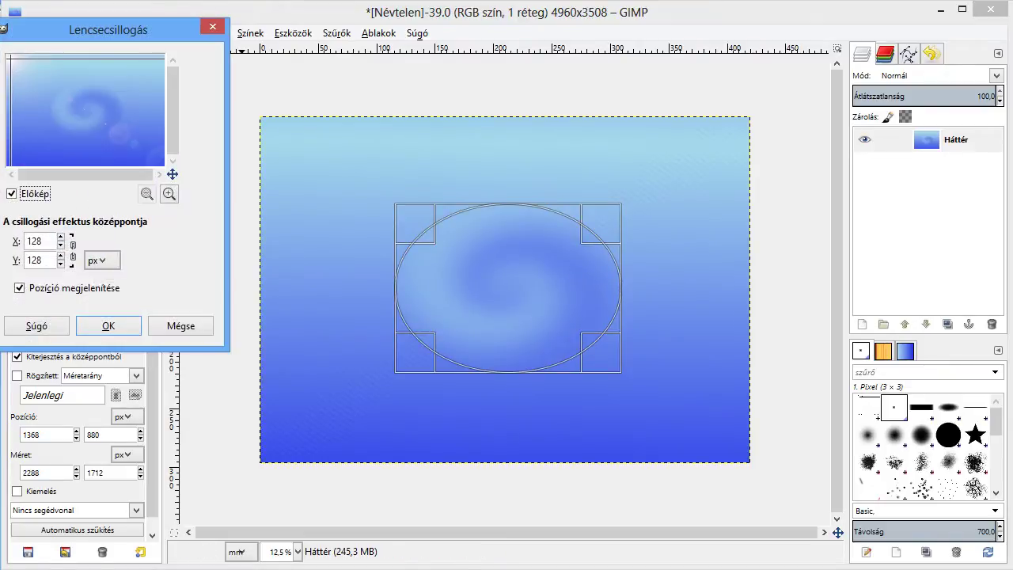
{"action": "left_click_drag", "start_coordinate": [16, 68], "coordinate": [18, 68]}
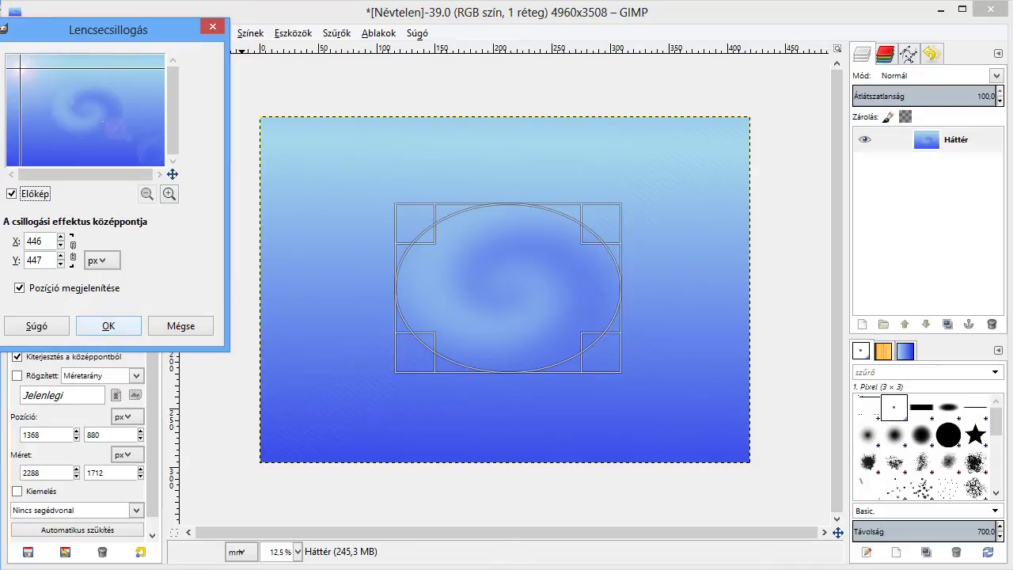
{"action": "left_click", "coordinate": [109, 326]}
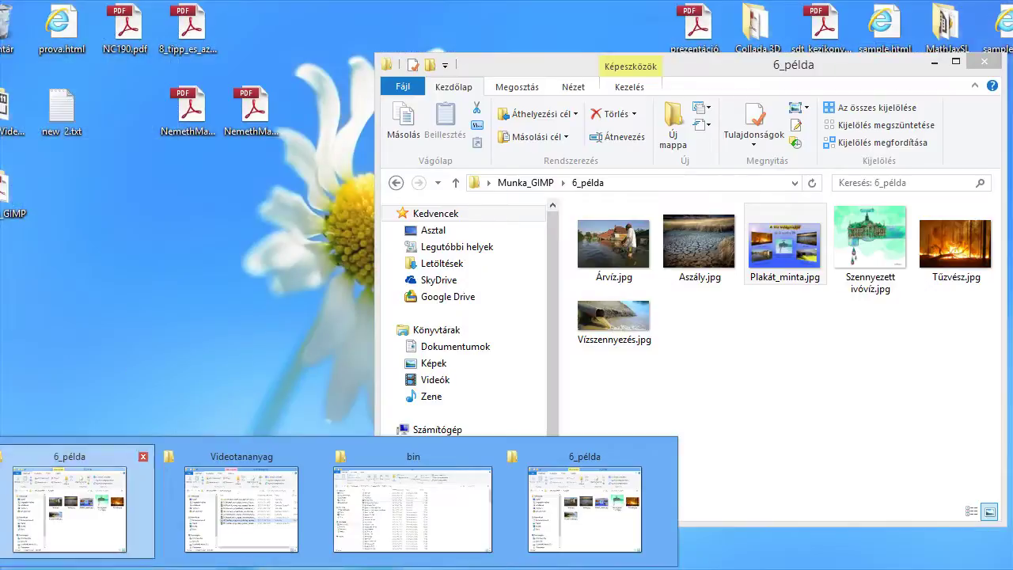
- Drag Tűzvész.jpg from the 6_példa folder onto the poster as a new layer
{"action": "left_click", "coordinate": [69, 510]}
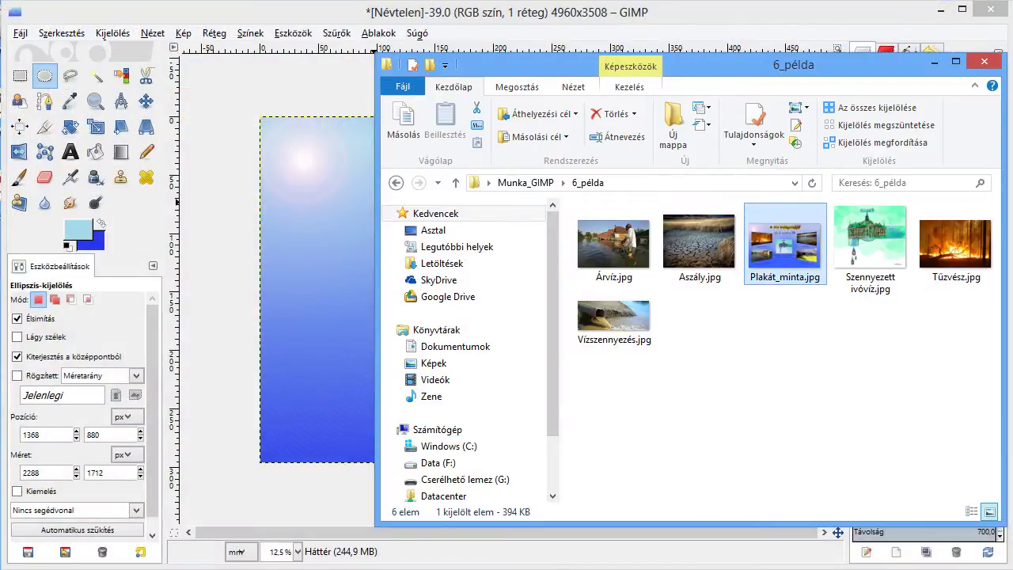
{"action": "left_click_drag", "start_coordinate": [712, 65], "coordinate": [315, 53]}
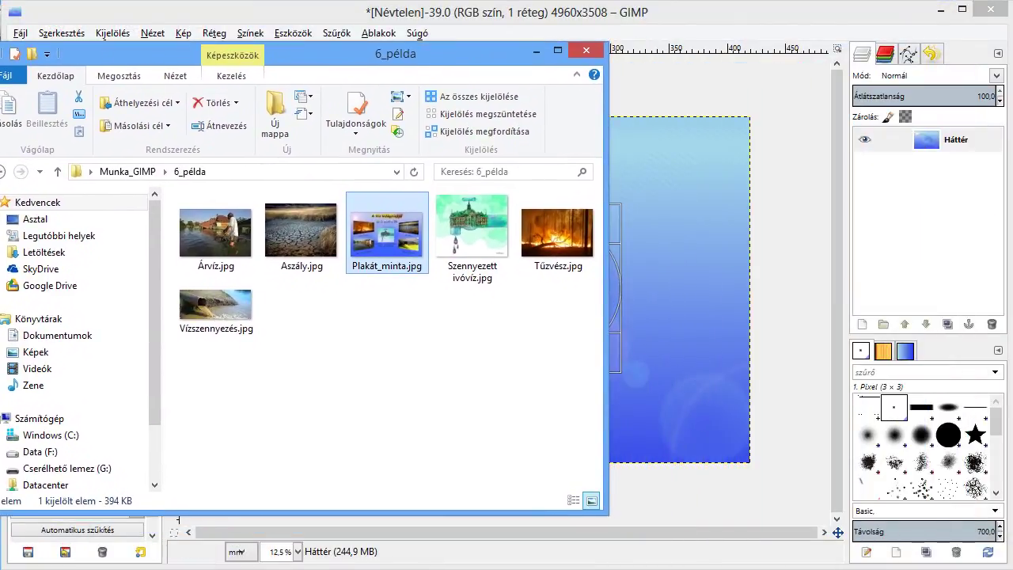
{"action": "mouse_move", "coordinate": [558, 237]}
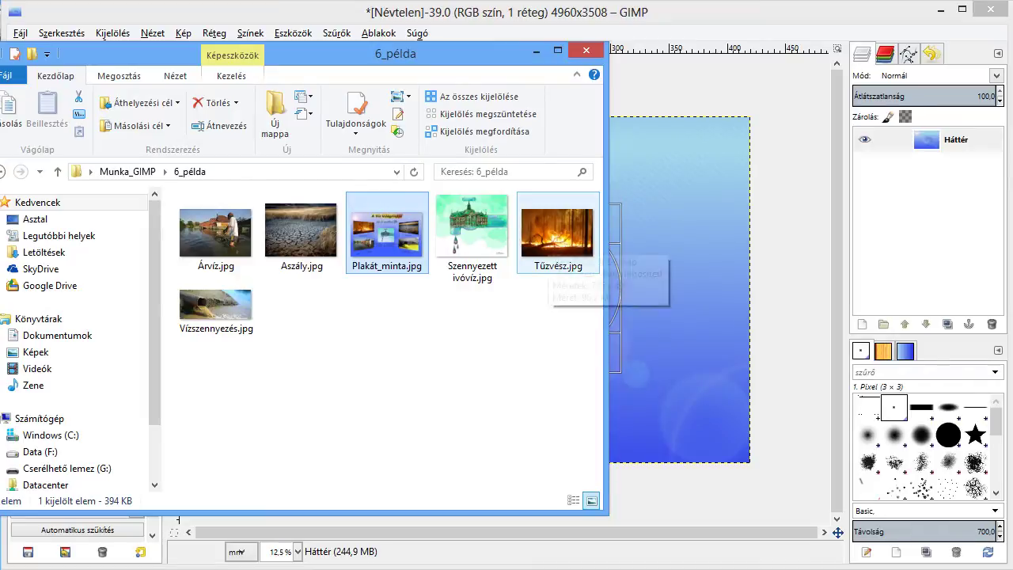
{"action": "left_click", "coordinate": [555, 238]}
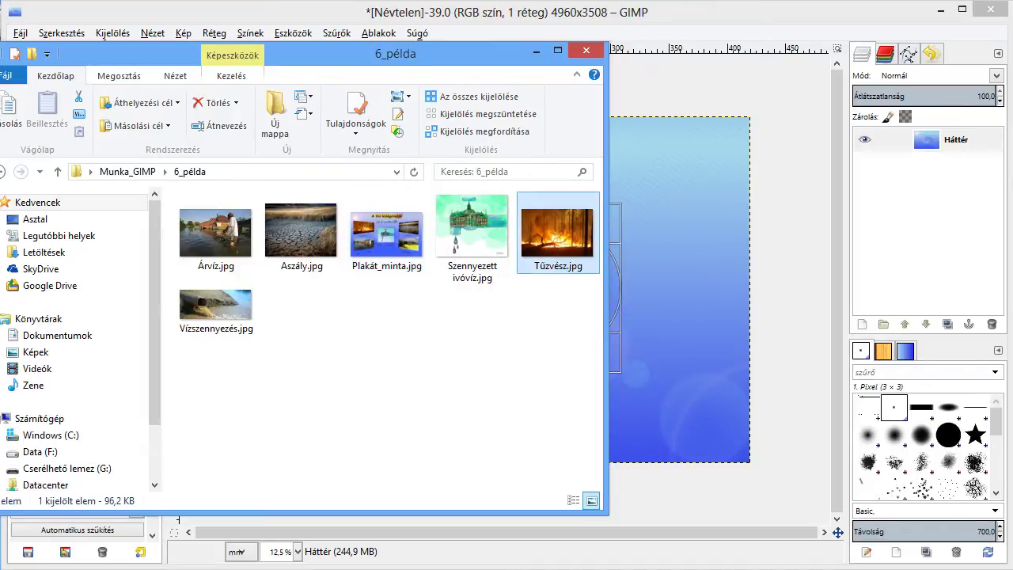
{"action": "left_click_drag", "start_coordinate": [554, 238], "coordinate": [696, 253]}
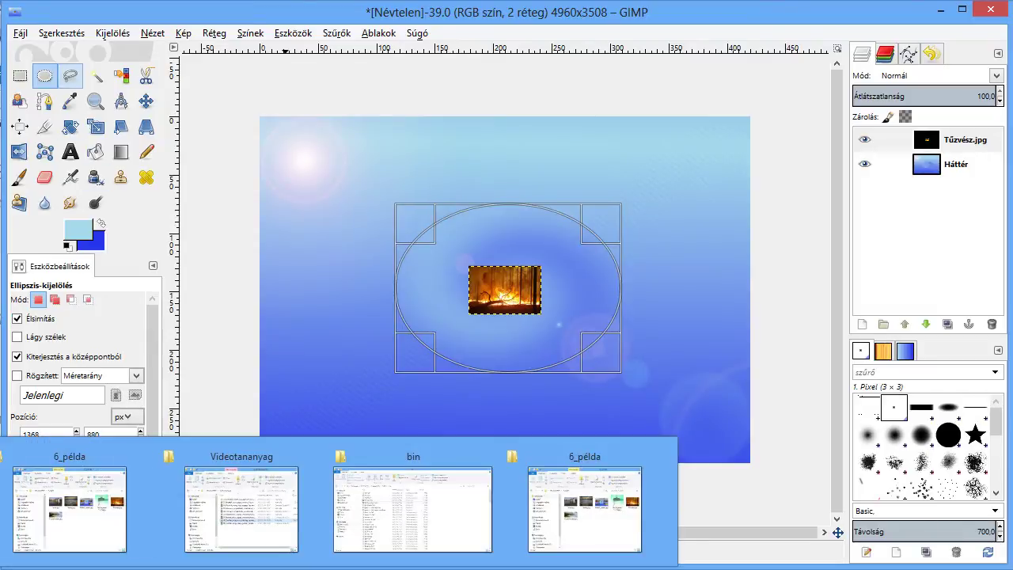
{"action": "left_click", "coordinate": [20, 33]}
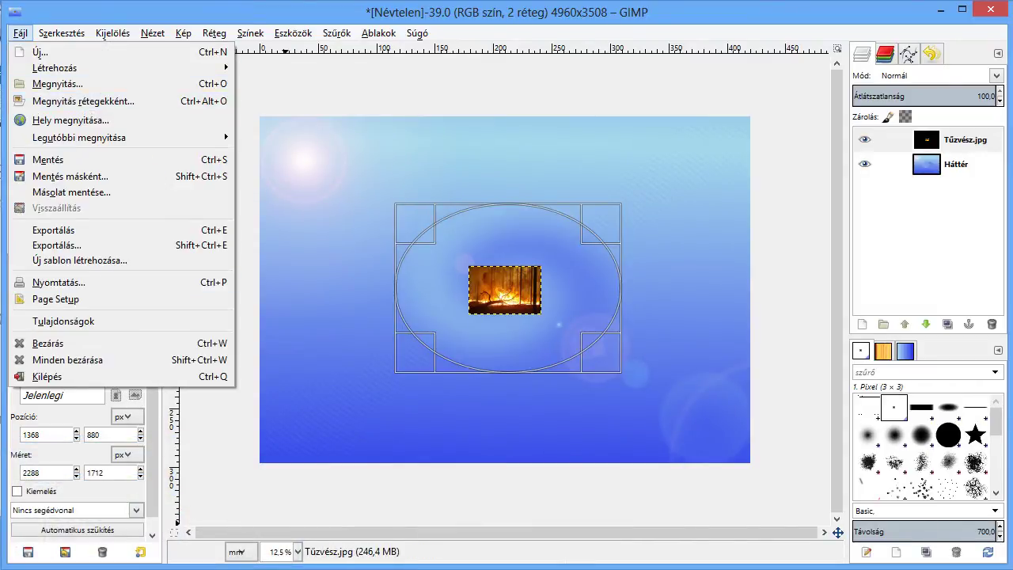
- Open Árvíz, Aszály, Szennyezett ivóvíz and Vízszennyezés from 6_példa as layers
{"action": "left_click", "coordinate": [79, 101]}
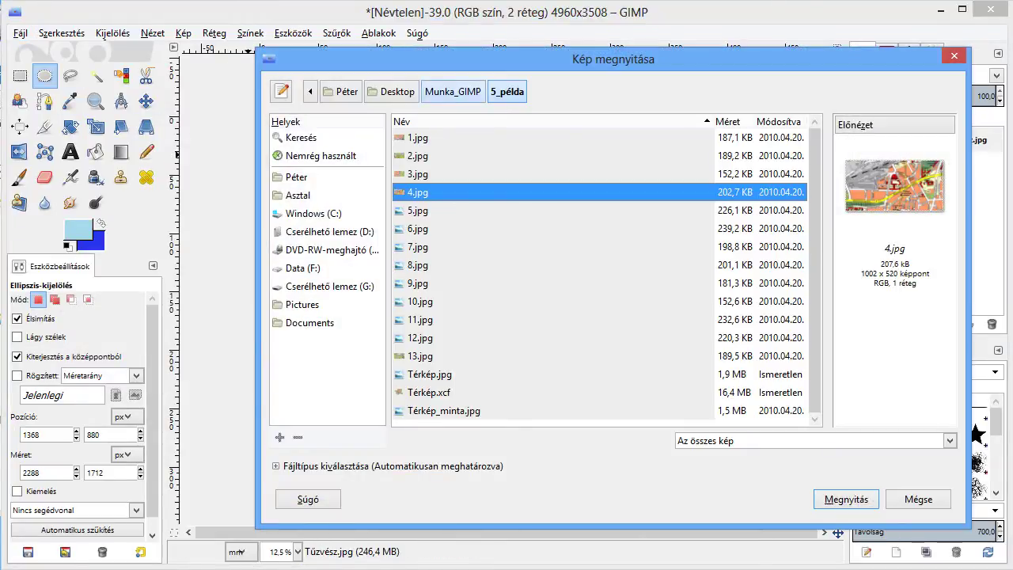
{"action": "key", "text": "alt+Up"}
{"action": "key", "text": "Down"}
{"action": "key", "text": "Return"}
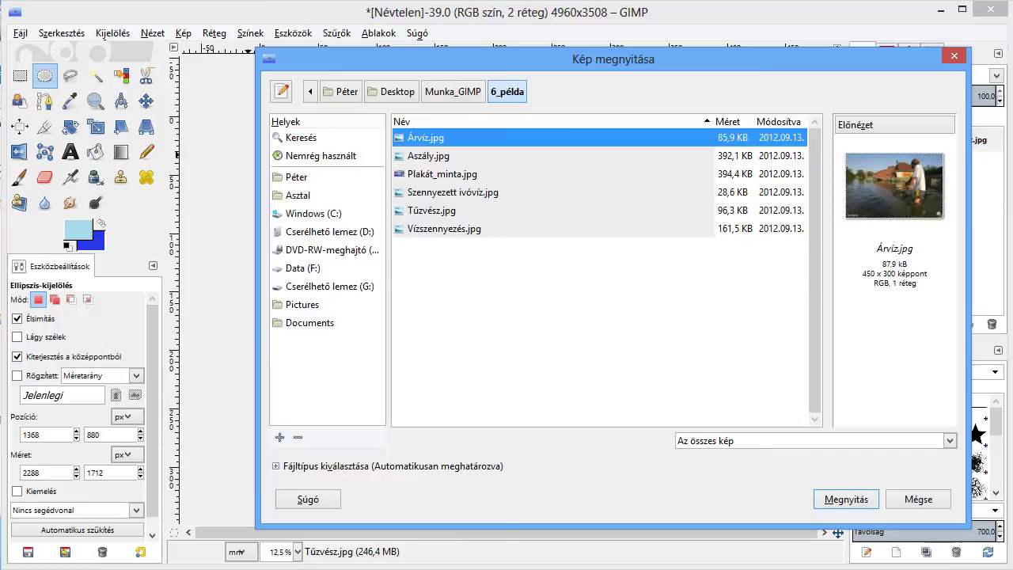
{"action": "key", "text": "shift+Down"}
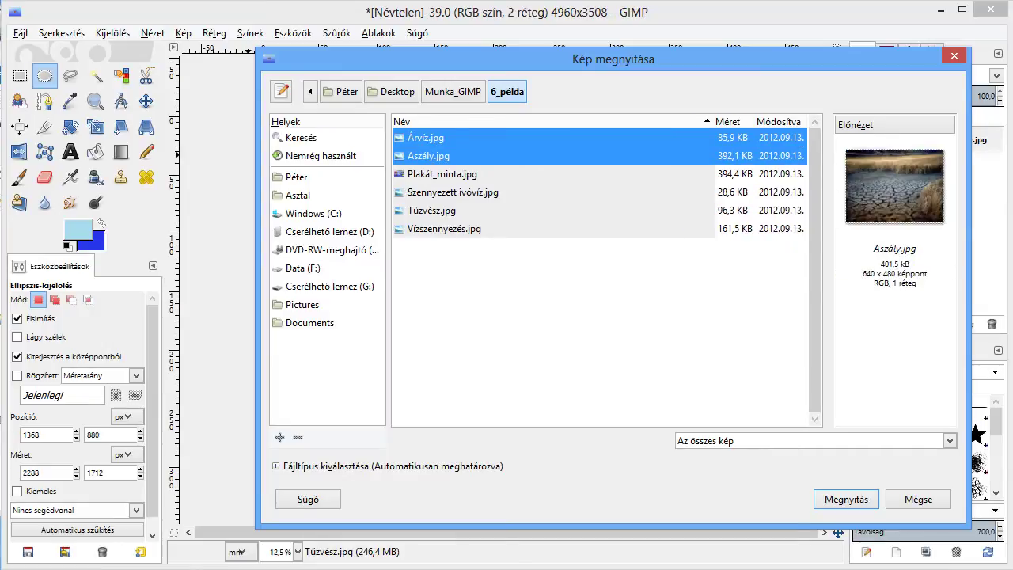
{"action": "left_click", "coordinate": [453, 192], "text": "ctrl"}
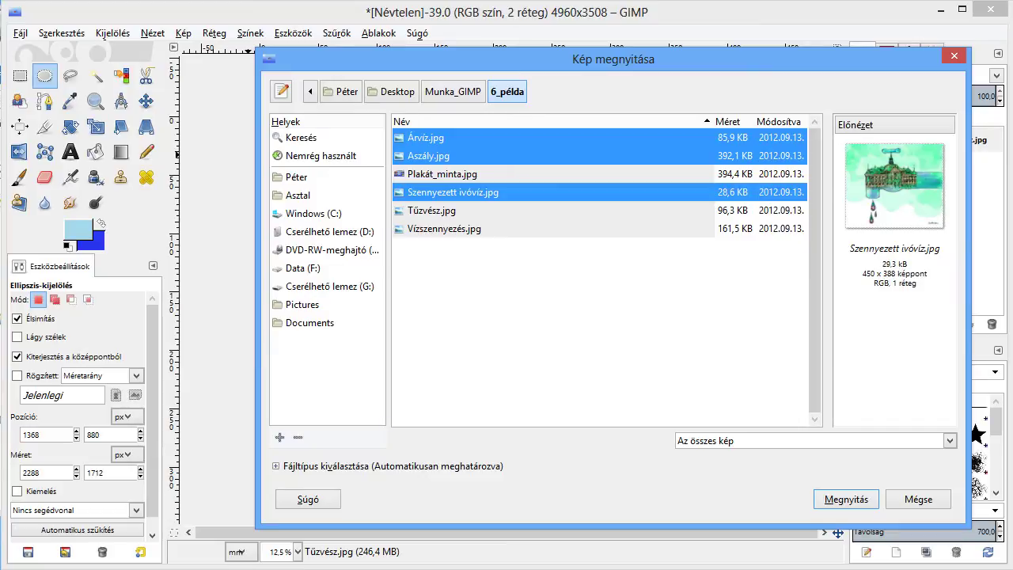
{"action": "left_click", "coordinate": [444, 229], "text": "ctrl"}
{"action": "left_click", "coordinate": [846, 499]}
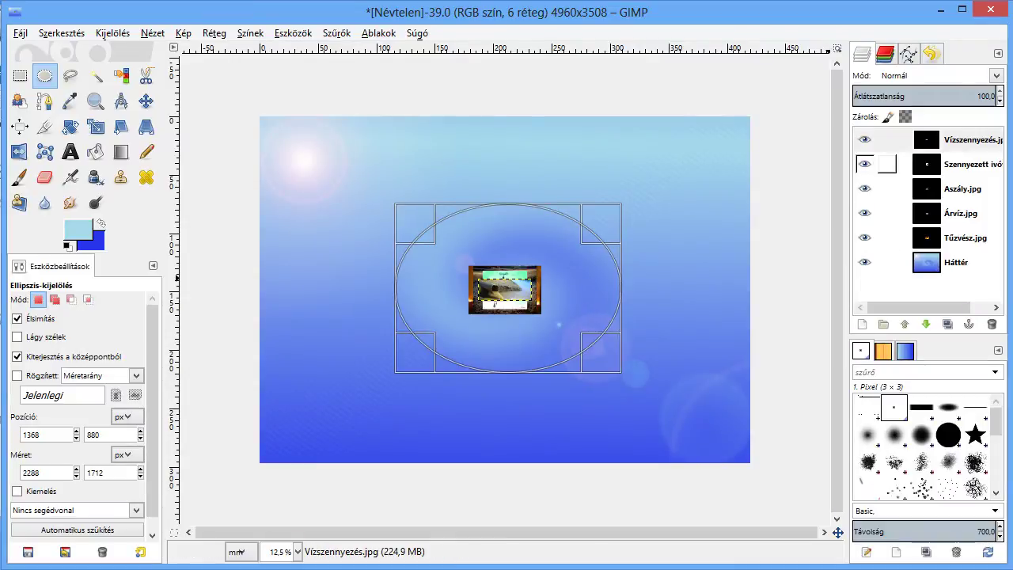
- Move the pollution photo lower left, the drinking-water photo below centre, and the drought photo upper right
{"action": "left_click", "coordinate": [145, 101]}
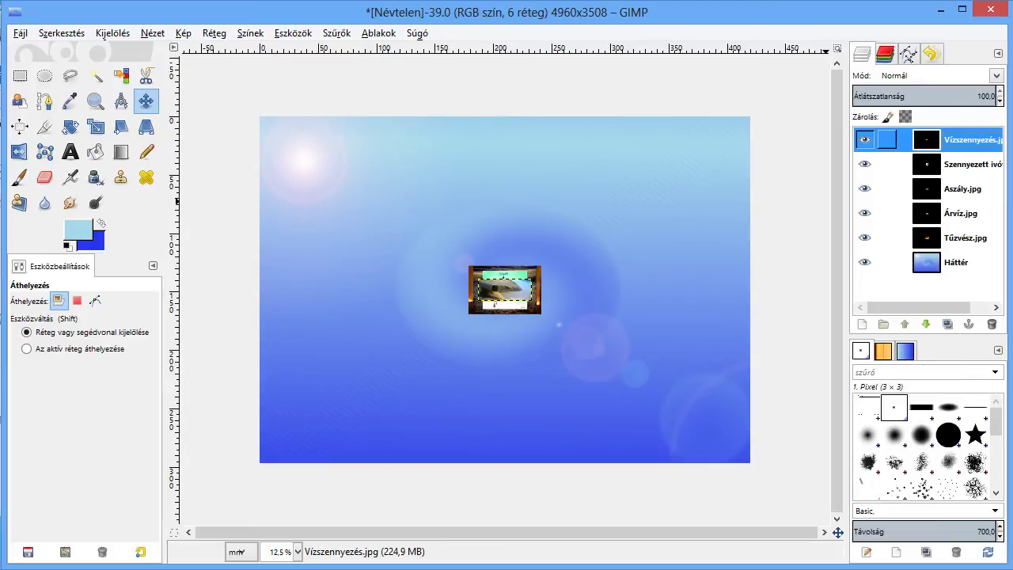
{"action": "left_click_drag", "start_coordinate": [505, 285], "coordinate": [356, 334]}
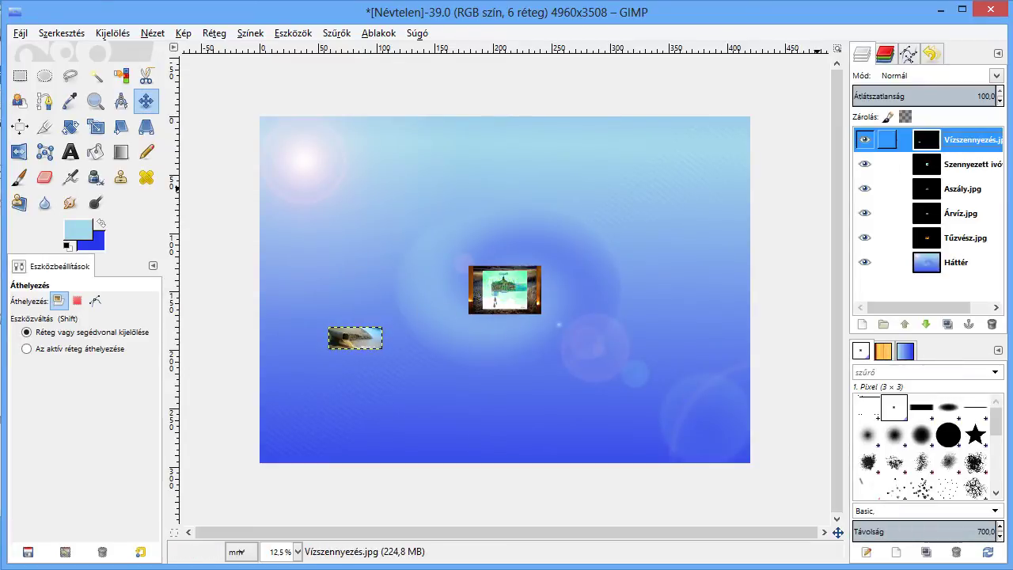
{"action": "left_click", "coordinate": [958, 164]}
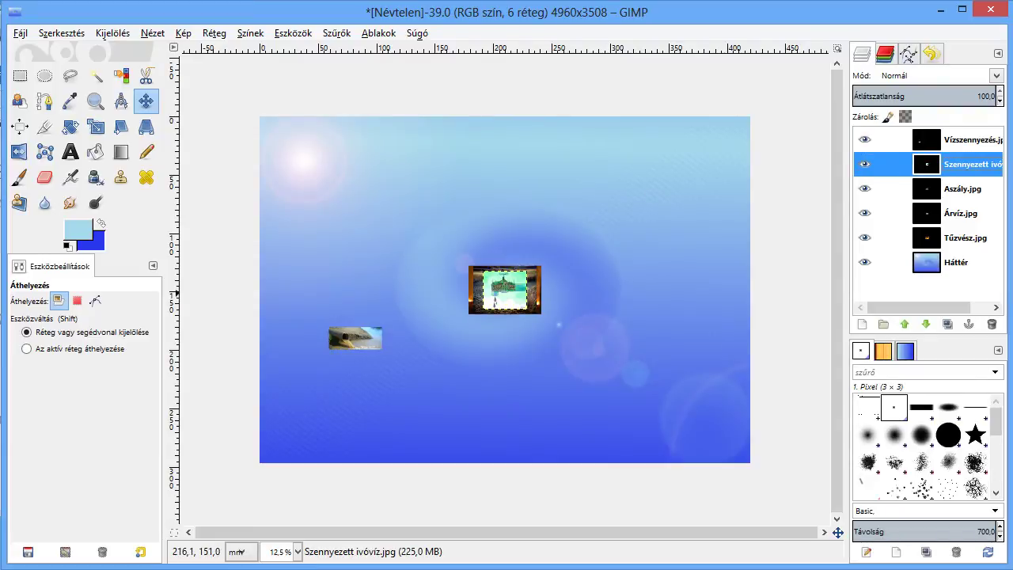
{"action": "left_click_drag", "start_coordinate": [507, 293], "coordinate": [506, 343]}
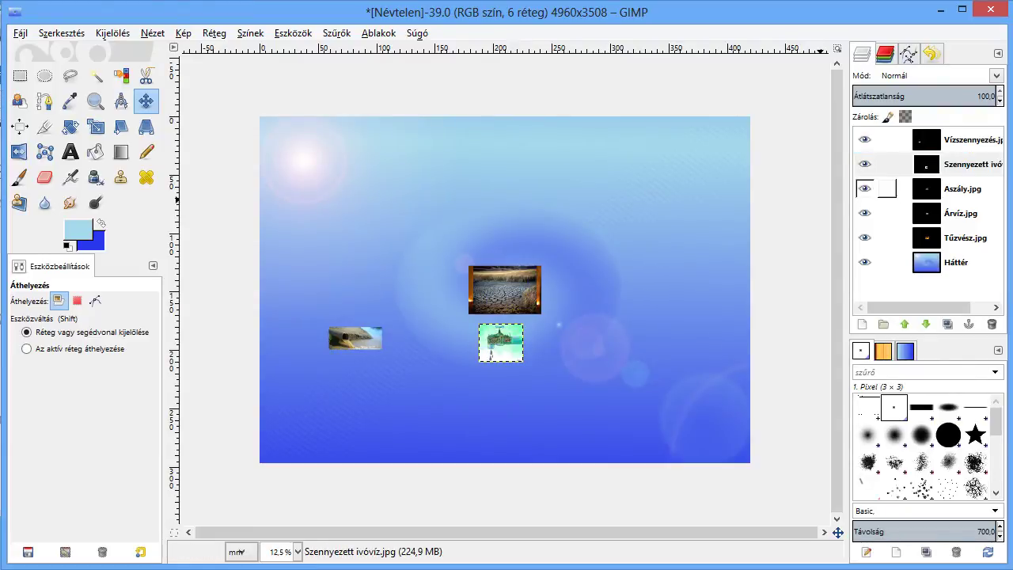
{"action": "left_click", "coordinate": [962, 189]}
{"action": "left_click_drag", "start_coordinate": [505, 290], "coordinate": [646, 237]}
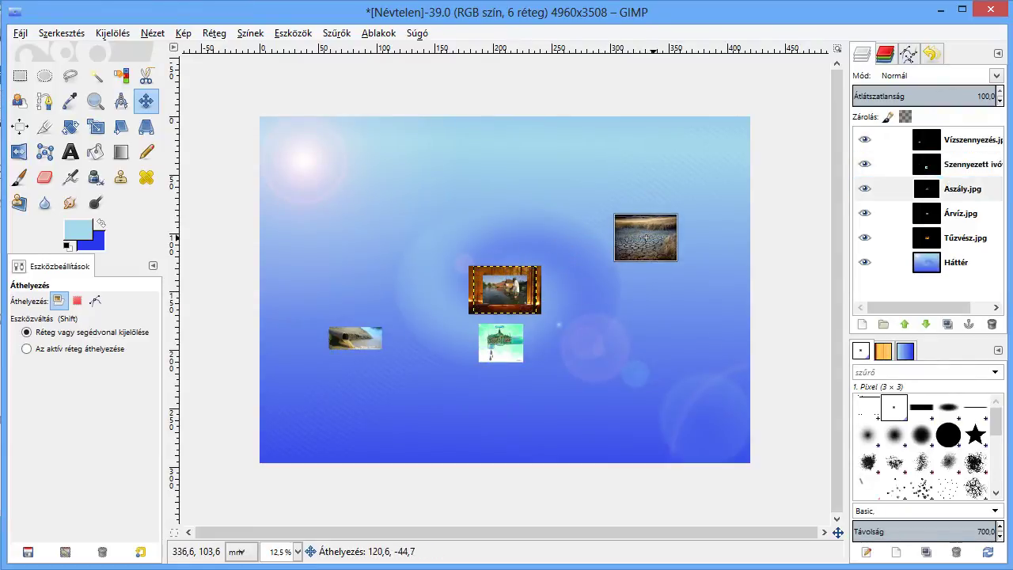
- Move the flood photo lower left, the fire photo upper left, and the pollution photo lower right
{"action": "left_click", "coordinate": [962, 213]}
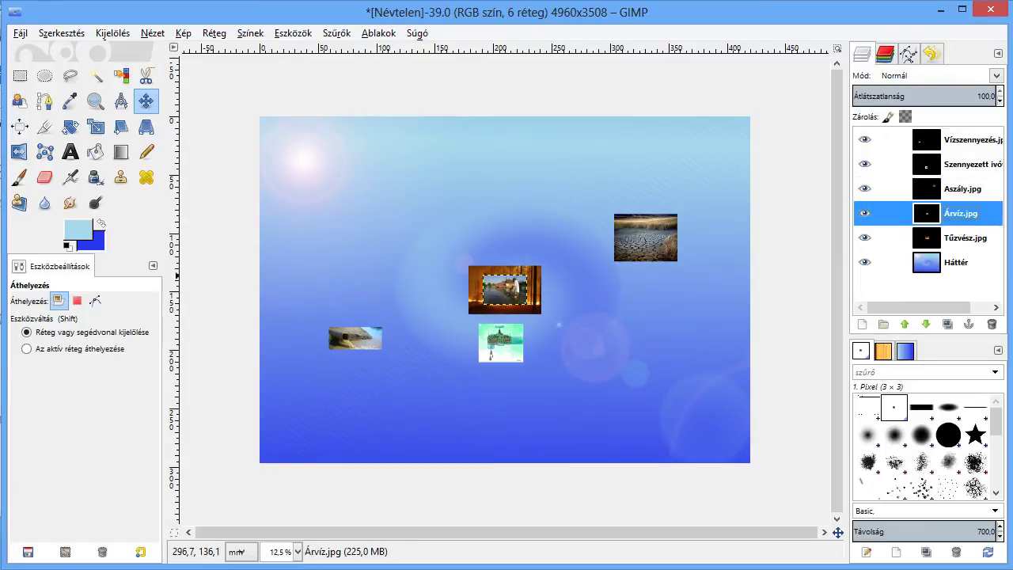
{"action": "left_click_drag", "start_coordinate": [505, 290], "coordinate": [334, 395]}
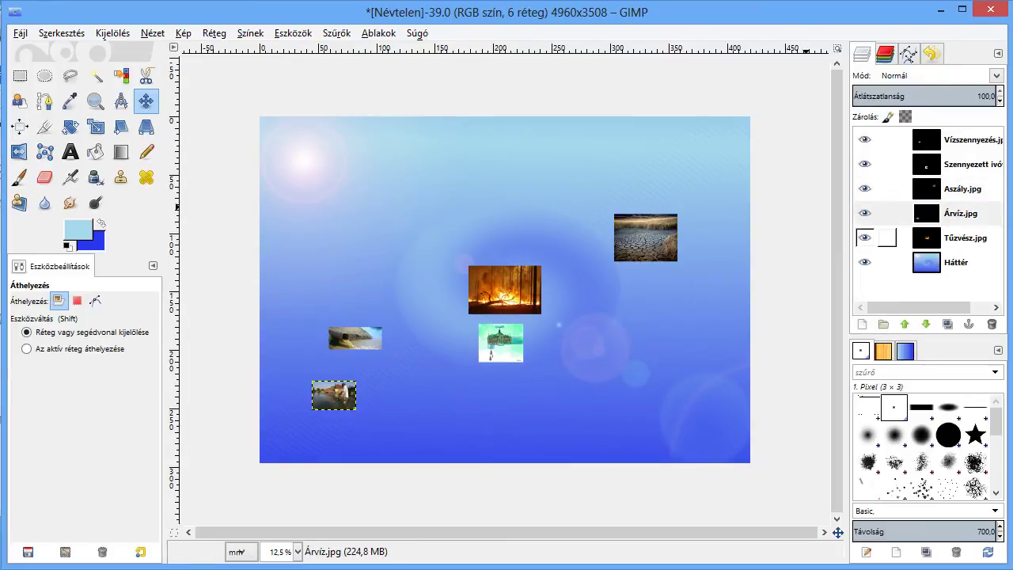
{"action": "left_click", "coordinate": [962, 237]}
{"action": "left_click_drag", "start_coordinate": [505, 290], "coordinate": [368, 239]}
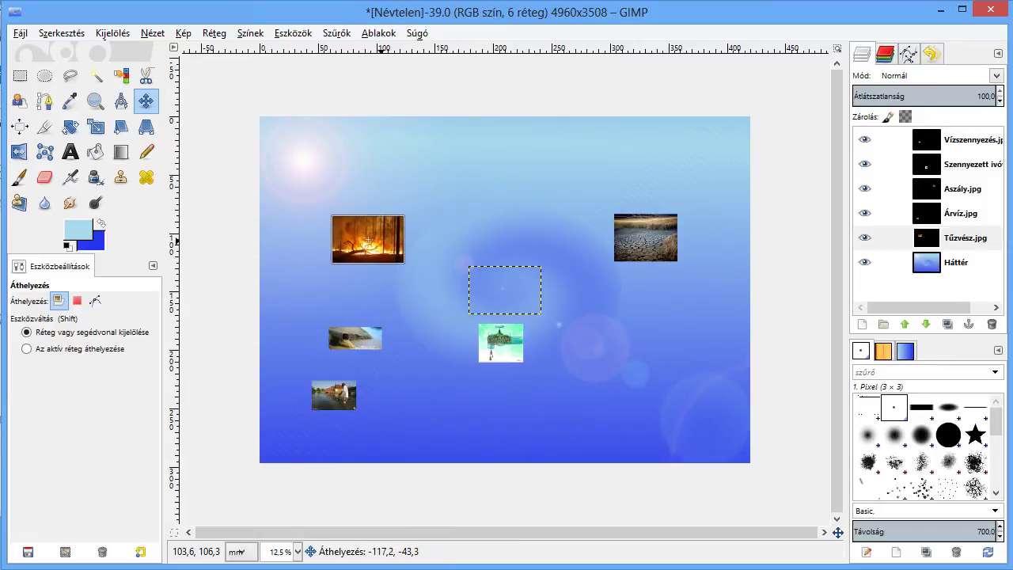
{"action": "left_click", "coordinate": [962, 139]}
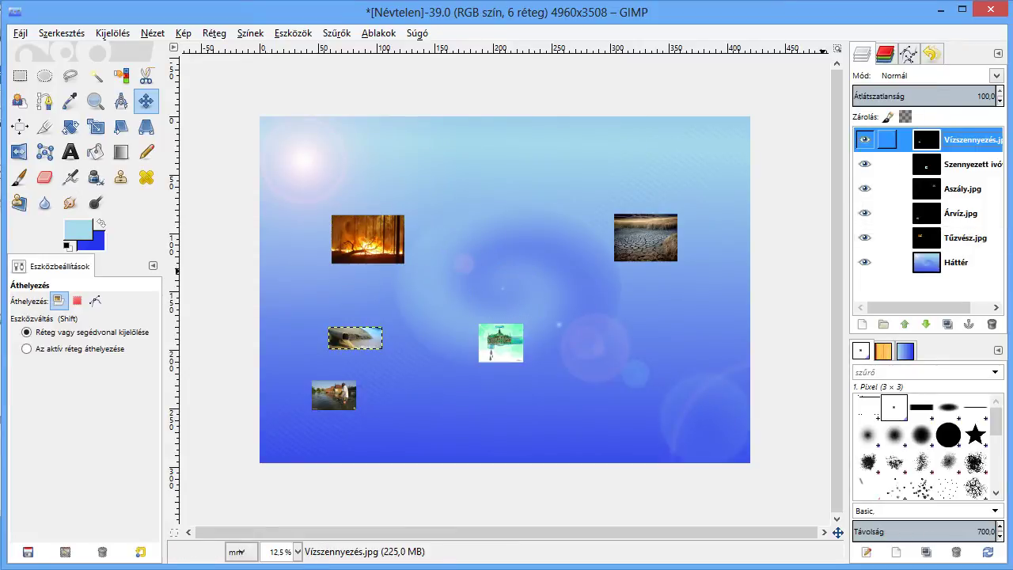
{"action": "mouse_move", "coordinate": [356, 337]}
{"action": "left_mouse_down"}
{"action": "mouse_move", "coordinate": [653, 366]}
{"action": "mouse_move", "coordinate": [646, 371]}
{"action": "left_mouse_up"}
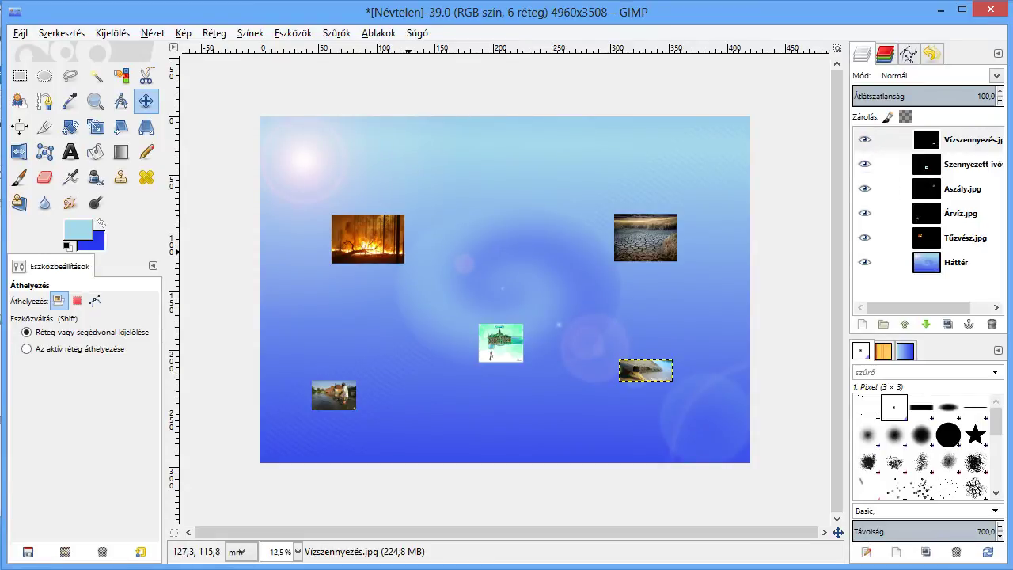
{"action": "left_click", "coordinate": [958, 140]}
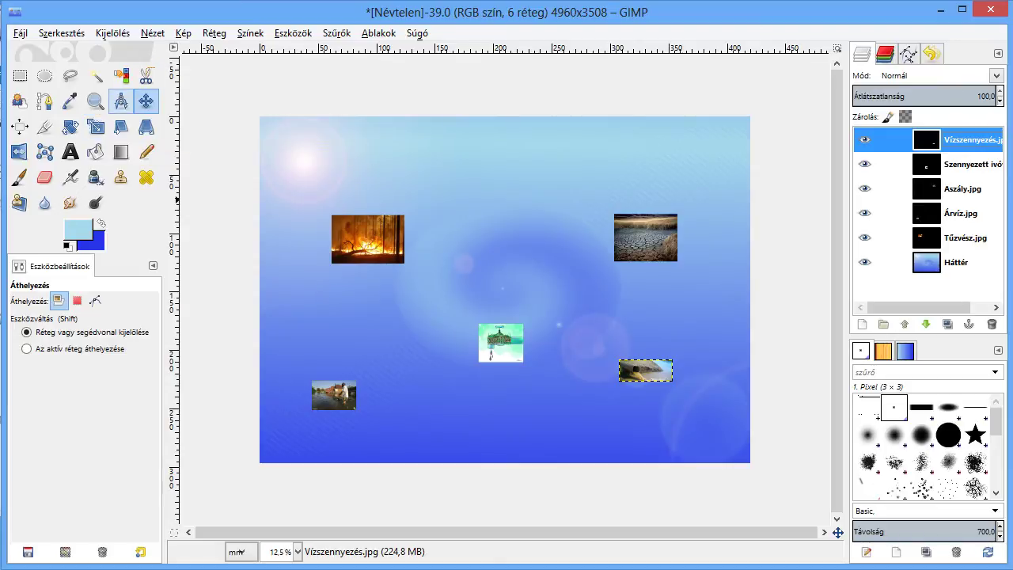
{"action": "key", "text": "alt+k"}
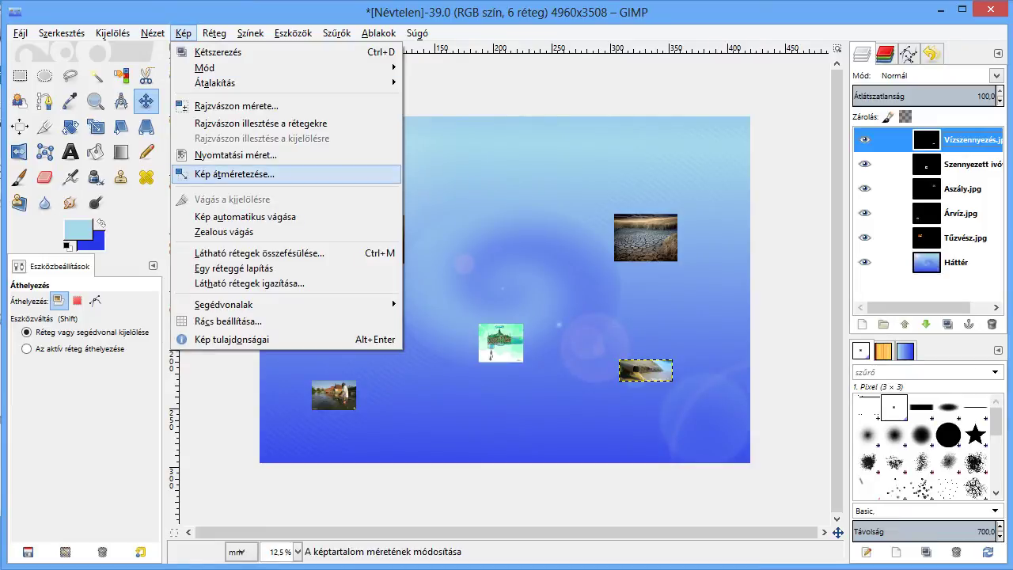
{"action": "key", "text": "Return"}
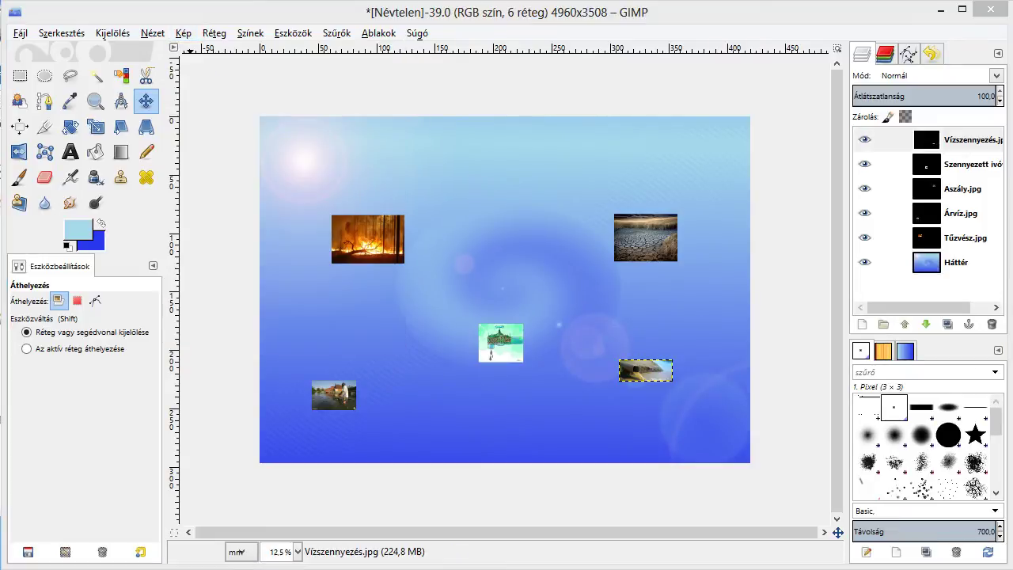
{"action": "type", "text": "418,93"}
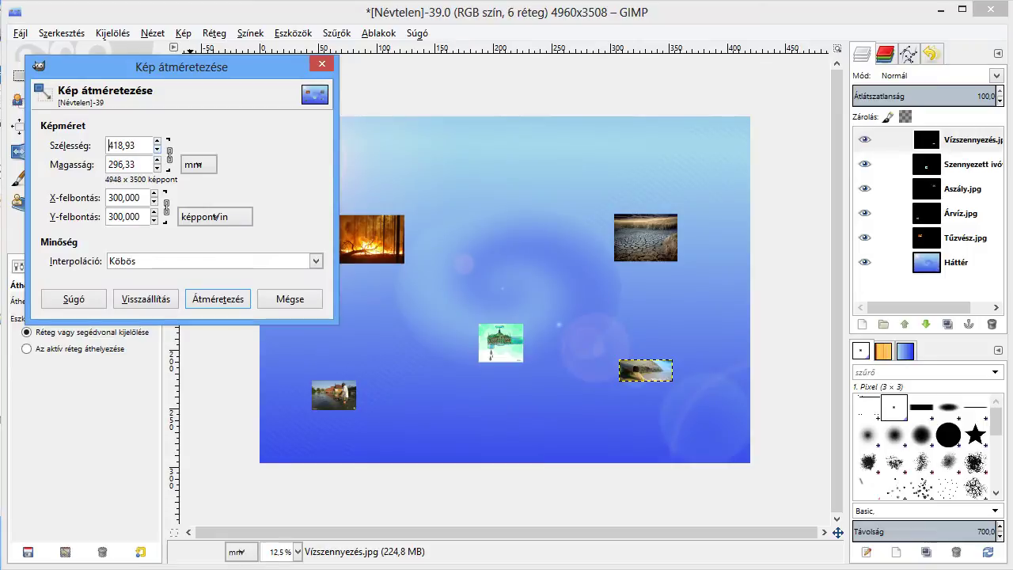
{"action": "type", "text": "40,95307,95"}
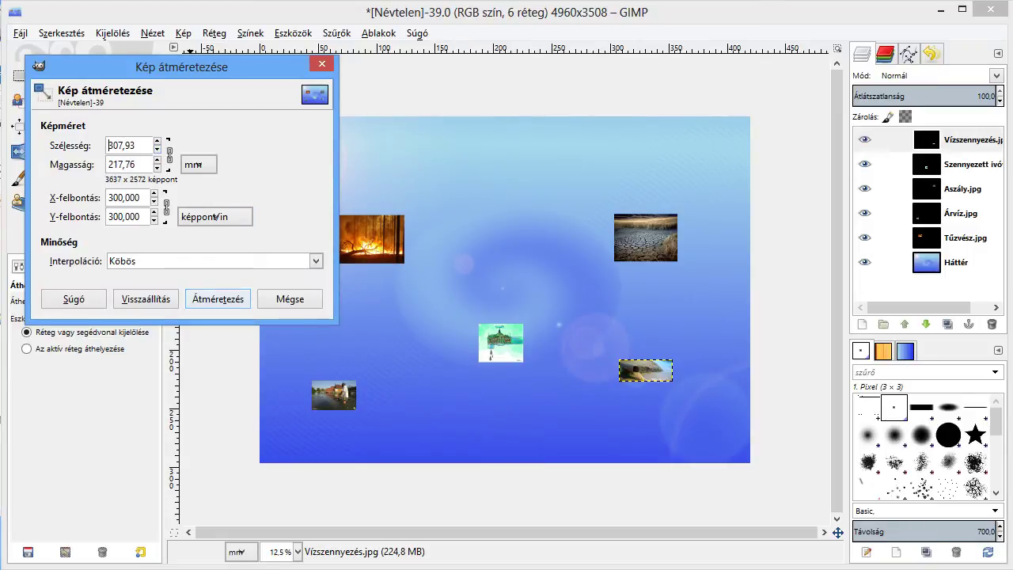
{"action": "left_click", "coordinate": [218, 298]}
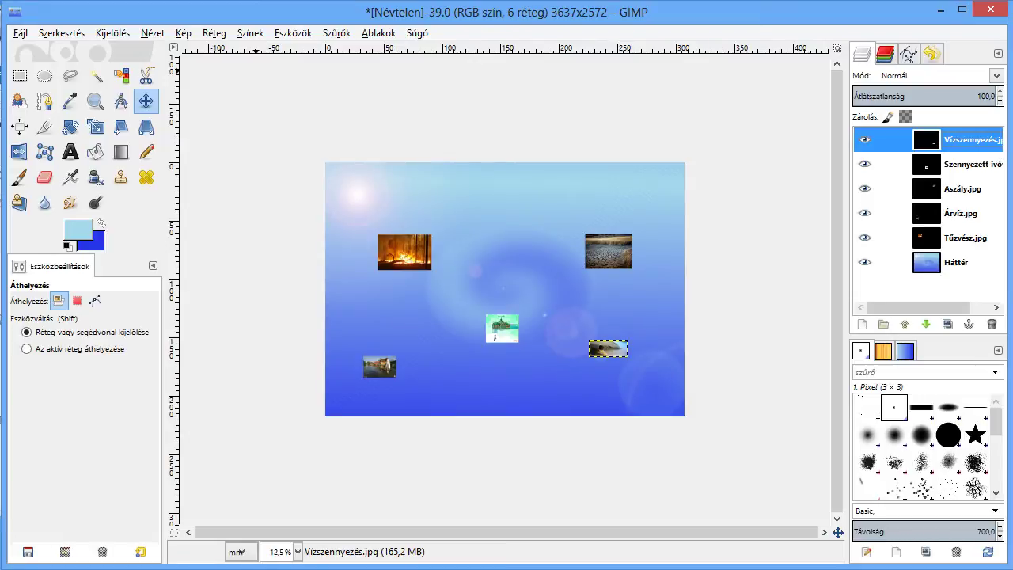
{"action": "key", "text": "ctrl+z"}
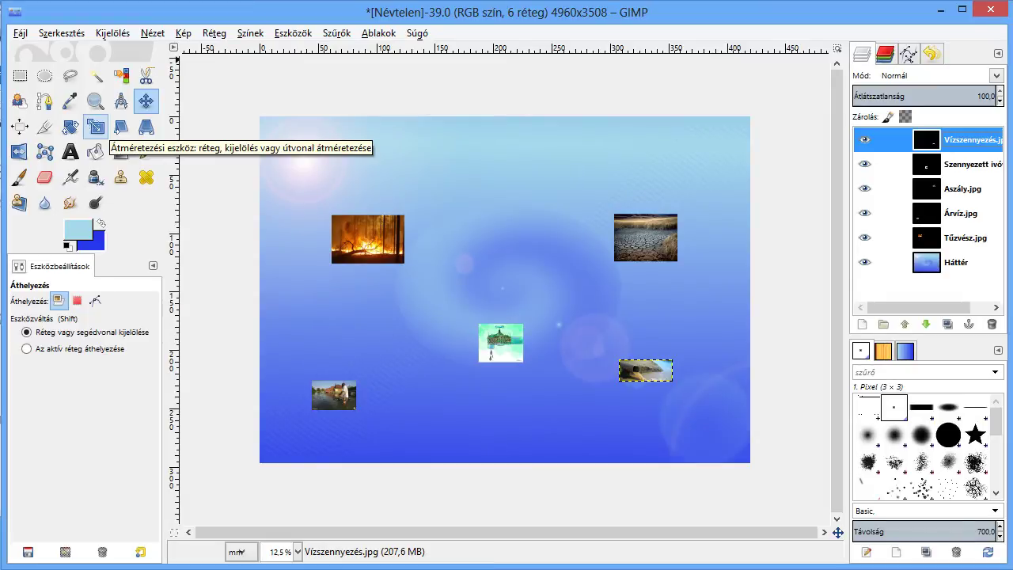
- Scale the water pollution photo proportionally to about 119 mm wide (1411×593 px)
{"action": "left_click", "coordinate": [95, 127]}
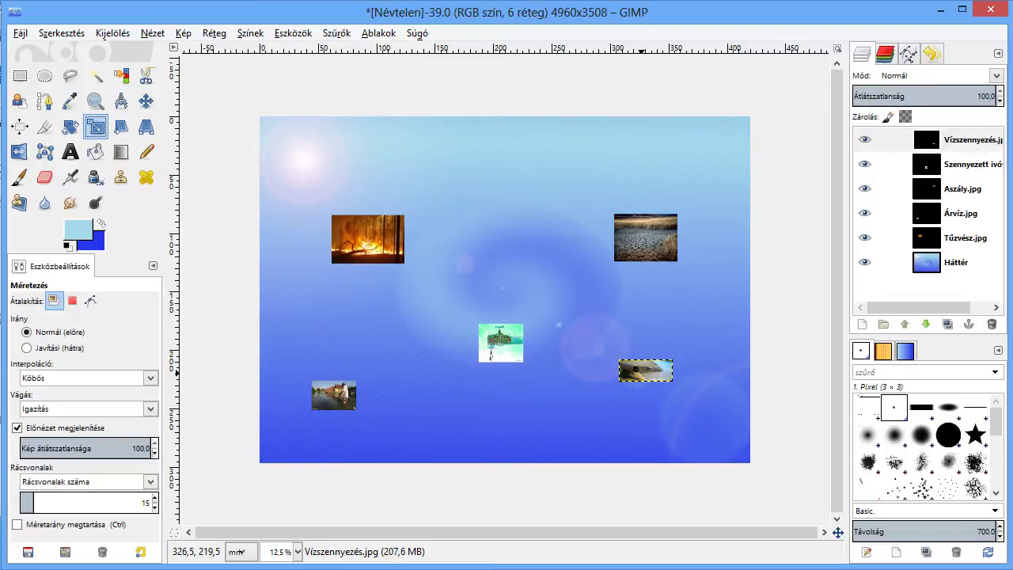
{"action": "left_click", "coordinate": [646, 370]}
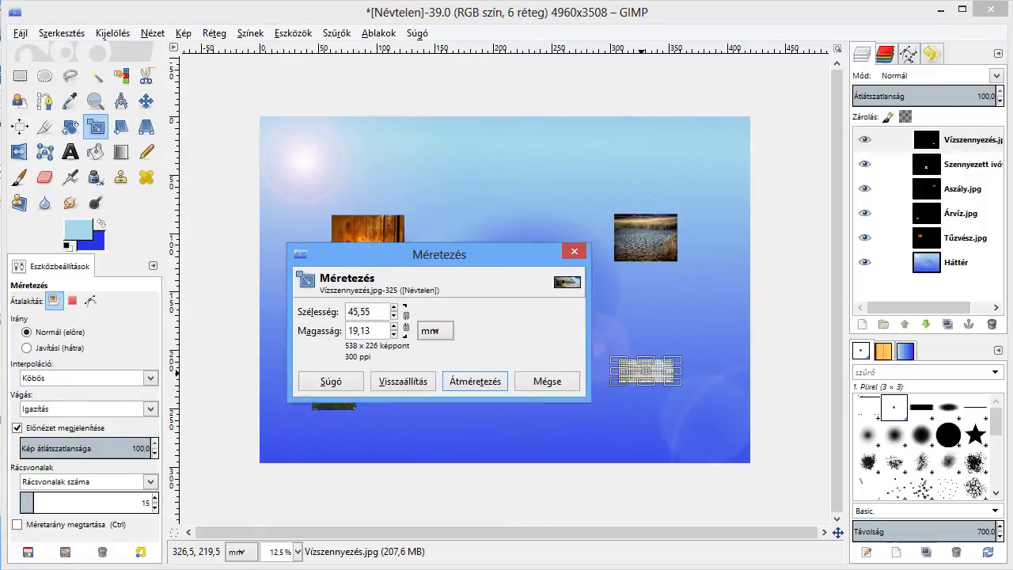
{"action": "left_click_drag", "start_coordinate": [356, 254], "coordinate": [163, 126]}
{"action": "left_click", "coordinate": [212, 194]}
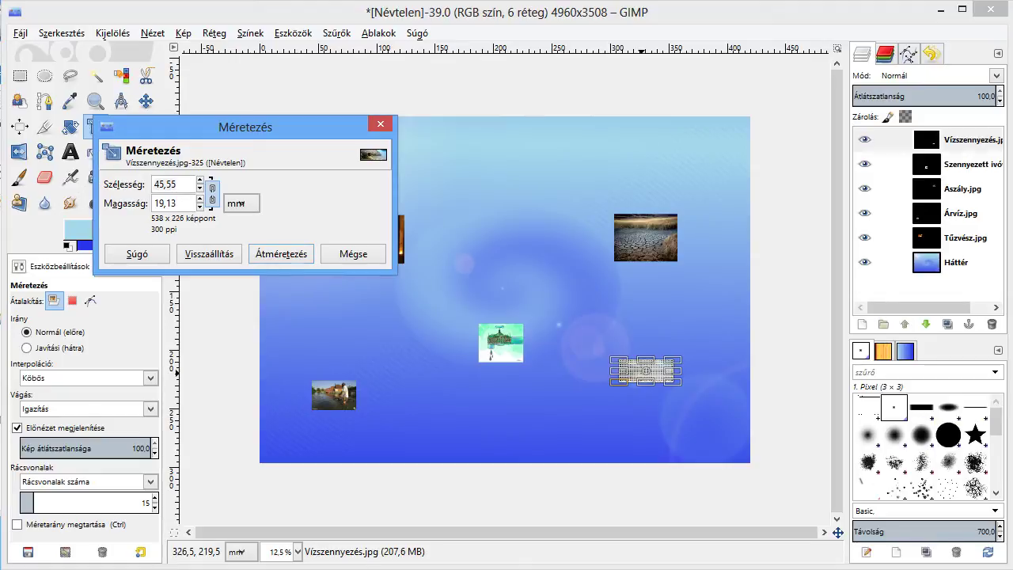
{"action": "left_click", "coordinate": [212, 191]}
{"action": "mouse_move", "coordinate": [681, 385]}
{"action": "left_mouse_down"}
{"action": "mouse_move", "coordinate": [792, 435]}
{"action": "mouse_move", "coordinate": [784, 427]}
{"action": "left_mouse_up"}
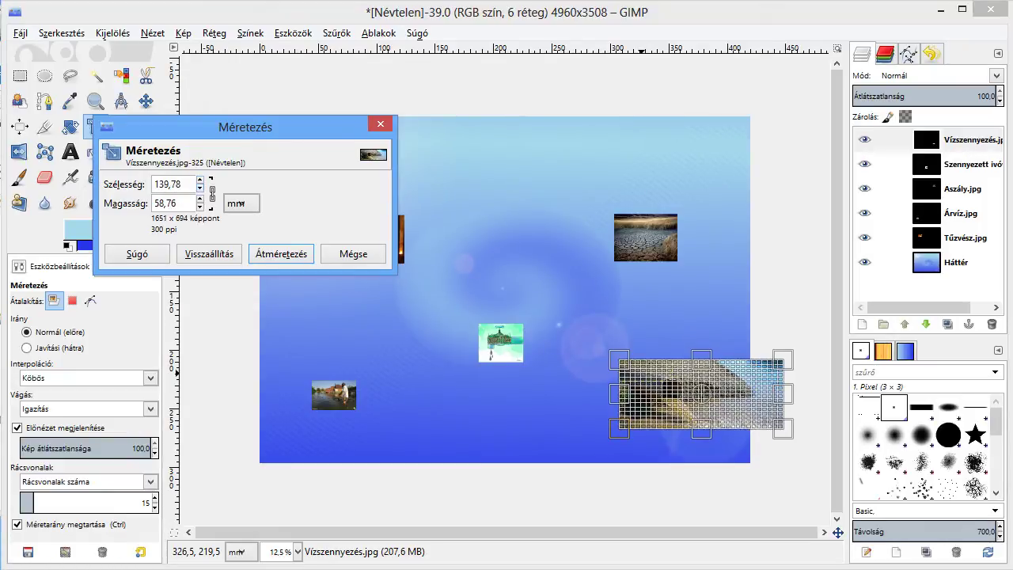
{"action": "left_click_drag", "start_coordinate": [784, 428], "coordinate": [761, 420]}
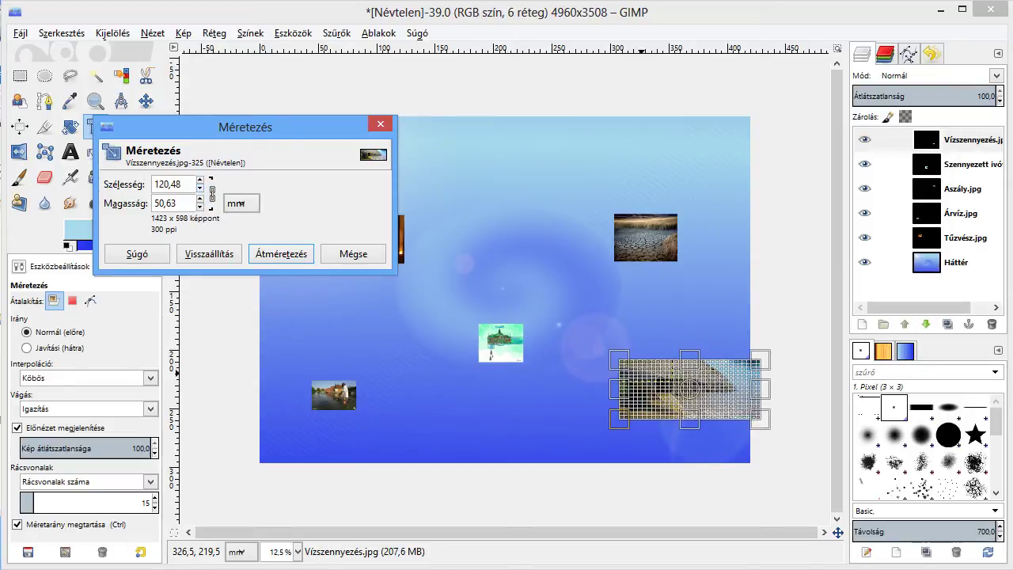
{"action": "left_click_drag", "start_coordinate": [761, 419], "coordinate": [759, 418]}
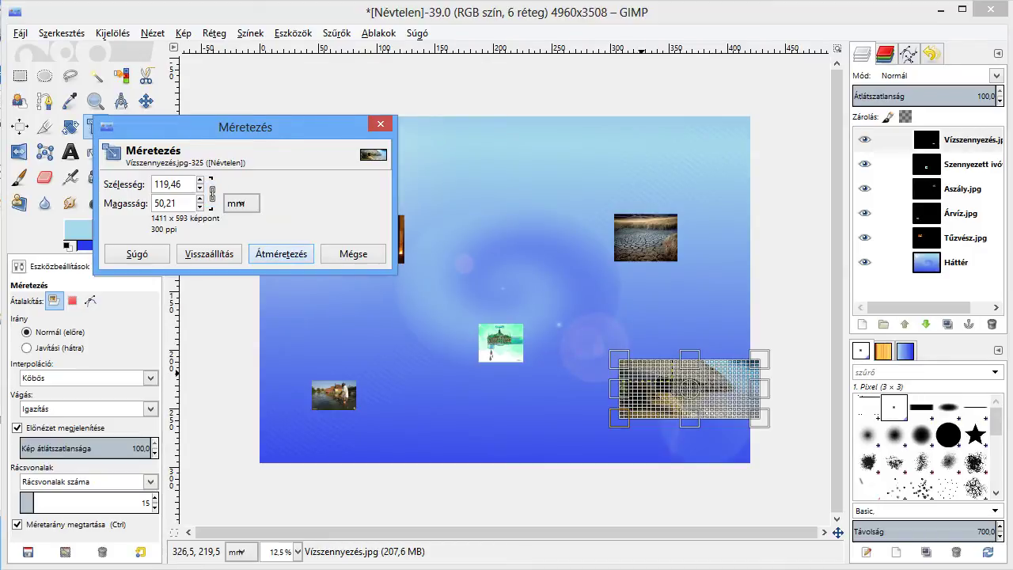
{"action": "left_click", "coordinate": [282, 253]}
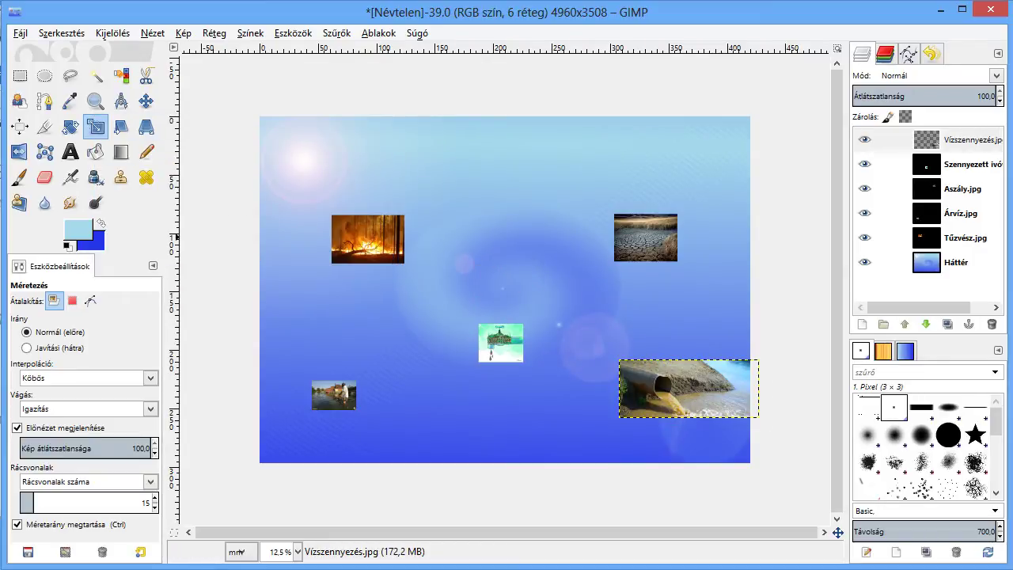
- Shift the pollution photo left toward the poster centre
{"action": "left_click", "coordinate": [146, 101]}
{"action": "left_click_drag", "start_coordinate": [708, 409], "coordinate": [640, 397]}
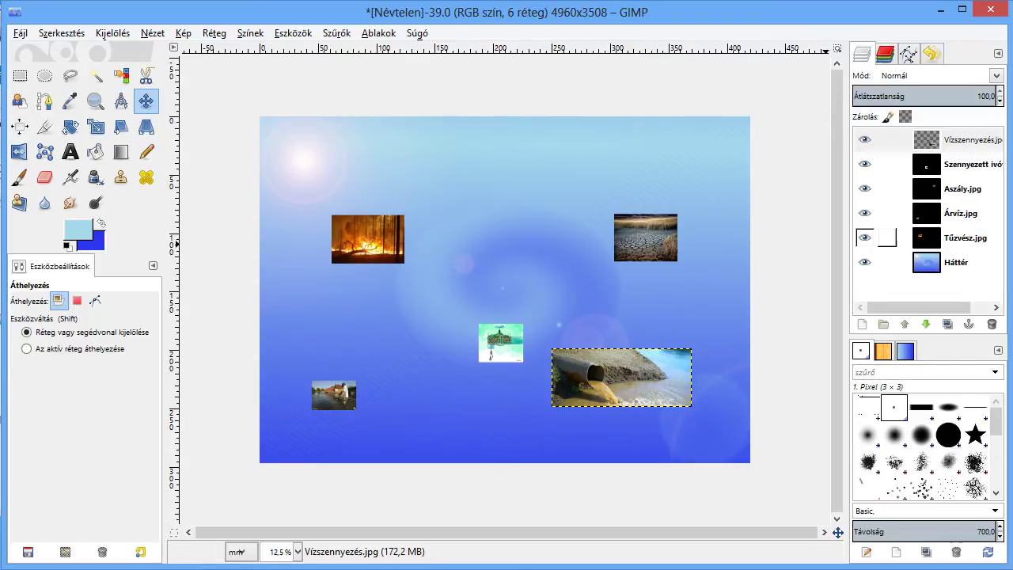
{"action": "left_click", "coordinate": [894, 238]}
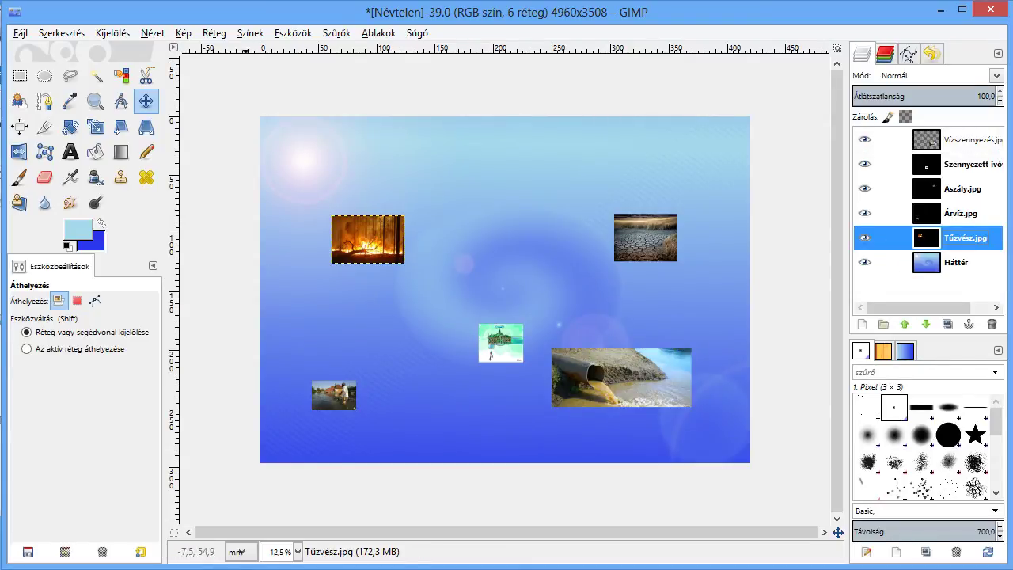
- Enlarge the fire photo with the Scale tool
{"action": "left_click", "coordinate": [95, 126]}
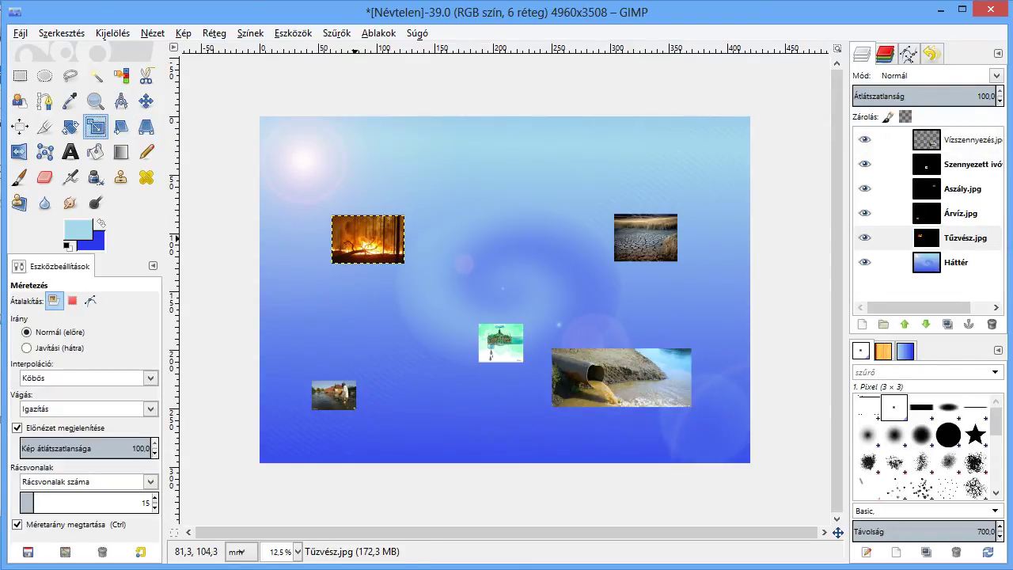
{"action": "left_click", "coordinate": [355, 240]}
{"action": "mouse_move", "coordinate": [246, 127]}
{"action": "left_mouse_down"}
{"action": "mouse_move", "coordinate": [106, 66]}
{"action": "mouse_move", "coordinate": [205, 66]}
{"action": "left_mouse_up"}
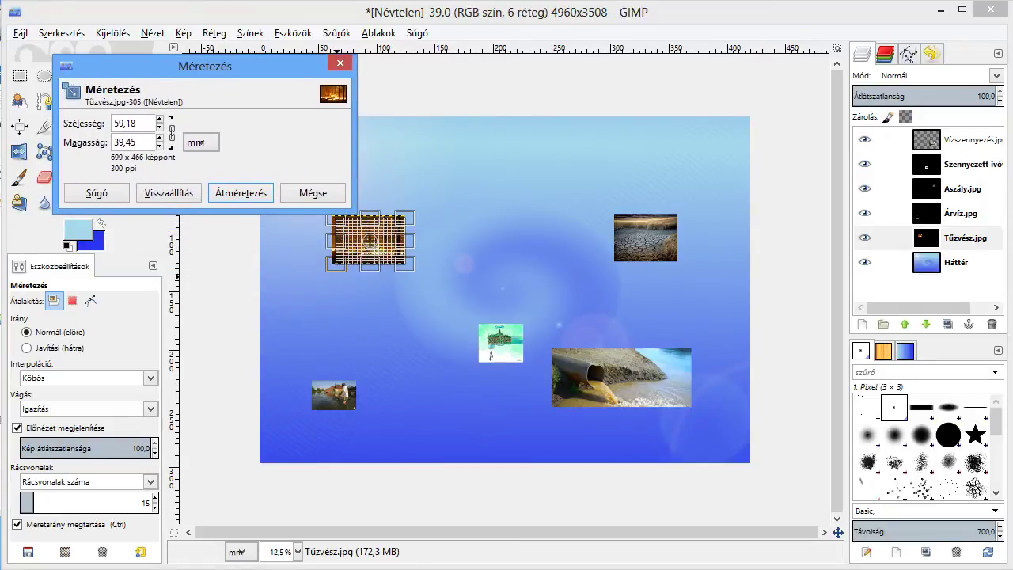
{"action": "left_click_drag", "start_coordinate": [404, 261], "coordinate": [478, 312]}
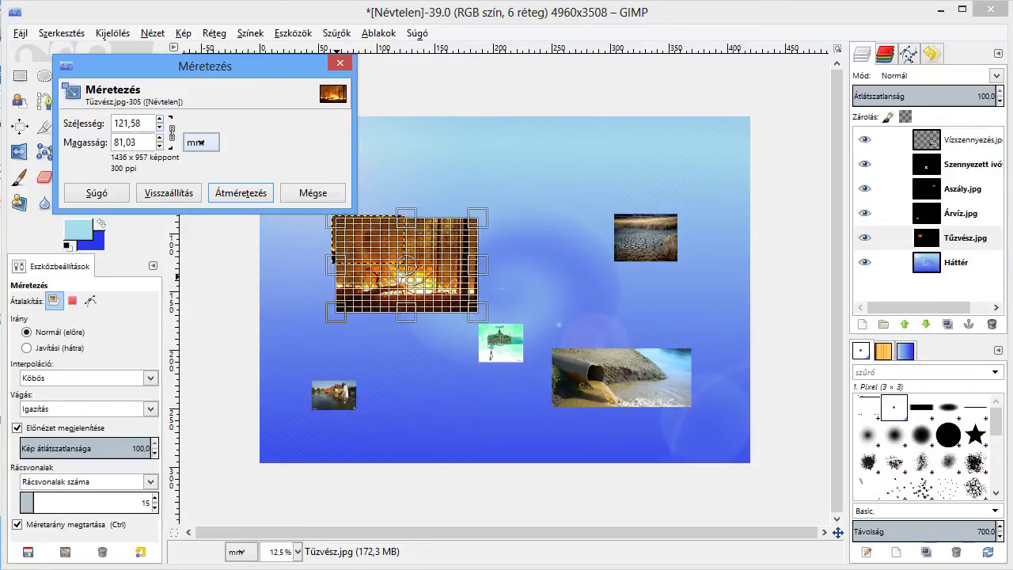
{"action": "left_click", "coordinate": [241, 193]}
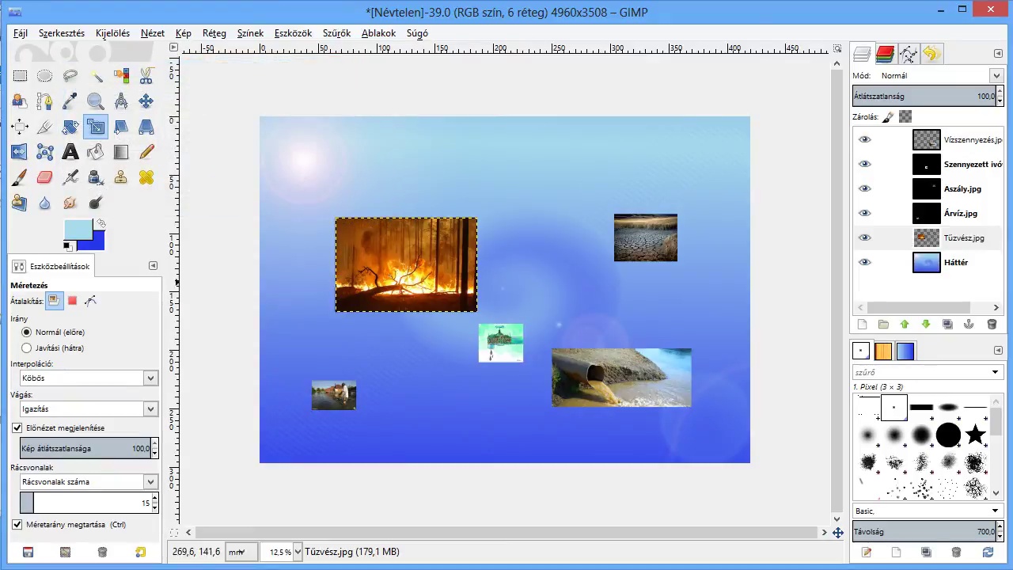
- Enlarge the flood photo from its corner to a similar size
{"action": "left_click", "coordinate": [887, 213]}
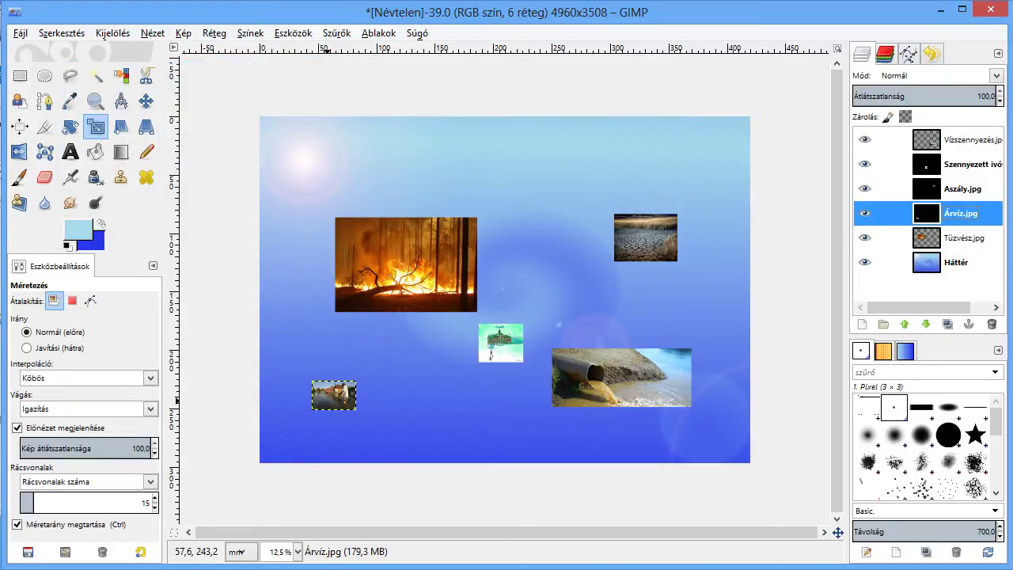
{"action": "left_click", "coordinate": [331, 396]}
{"action": "left_click_drag", "start_coordinate": [357, 407], "coordinate": [449, 468]}
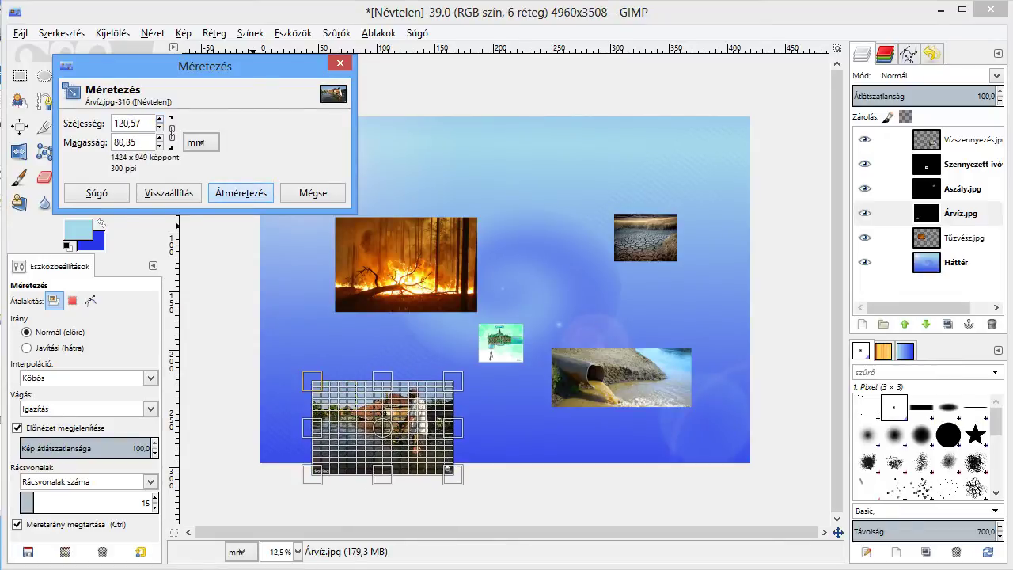
{"action": "left_click", "coordinate": [241, 193]}
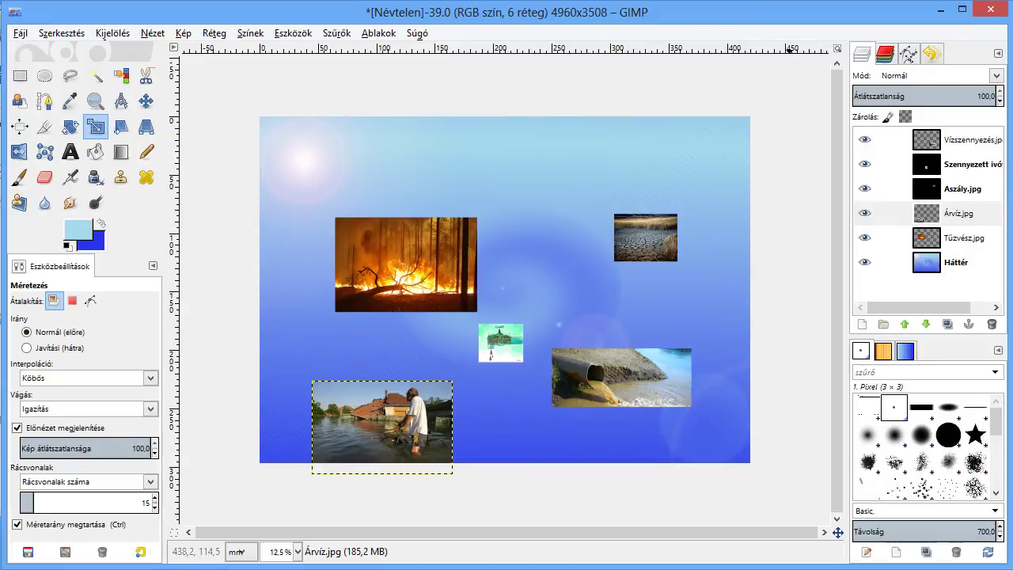
- Enlarge the cracked-earth photo to about 120×90 mm and shift it slightly left and up
{"action": "left_click", "coordinate": [887, 188]}
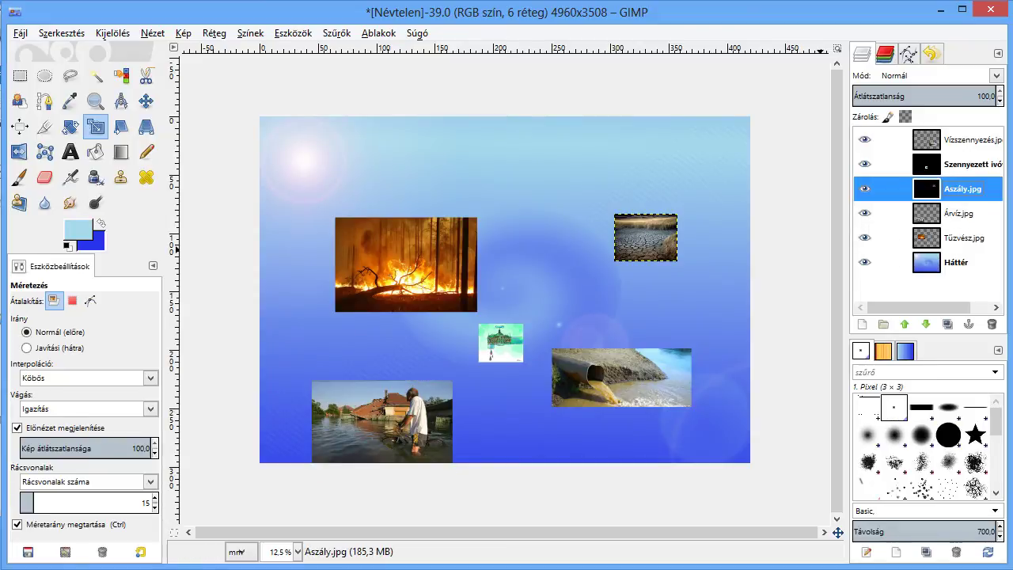
{"action": "left_click", "coordinate": [651, 236]}
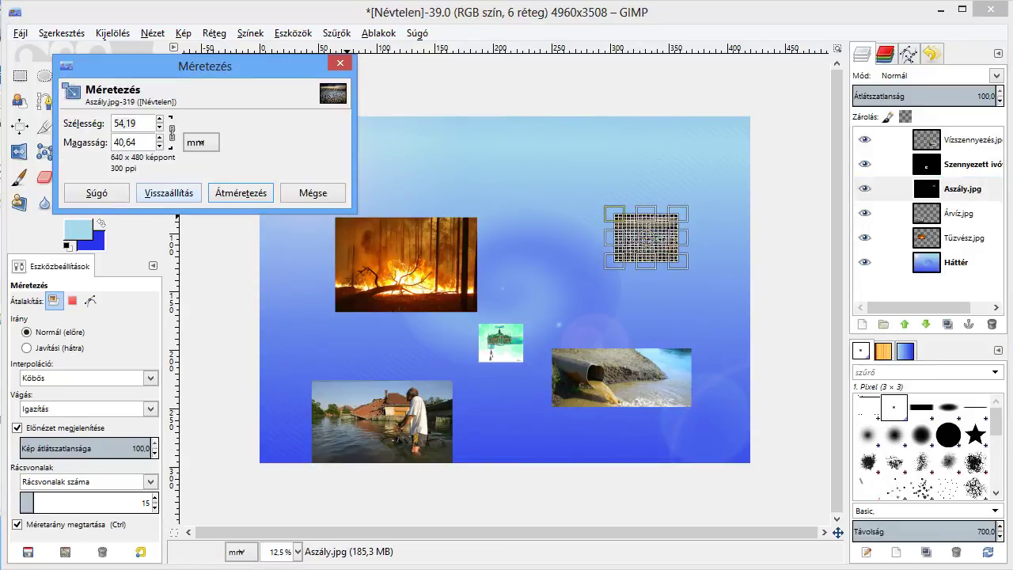
{"action": "left_click_drag", "start_coordinate": [677, 261], "coordinate": [755, 319]}
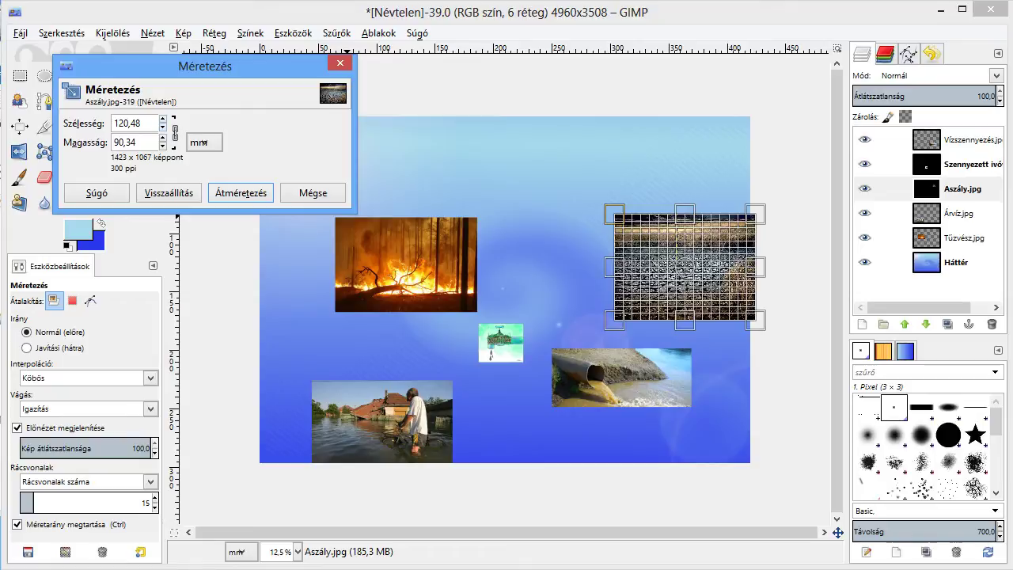
{"action": "left_click", "coordinate": [241, 192]}
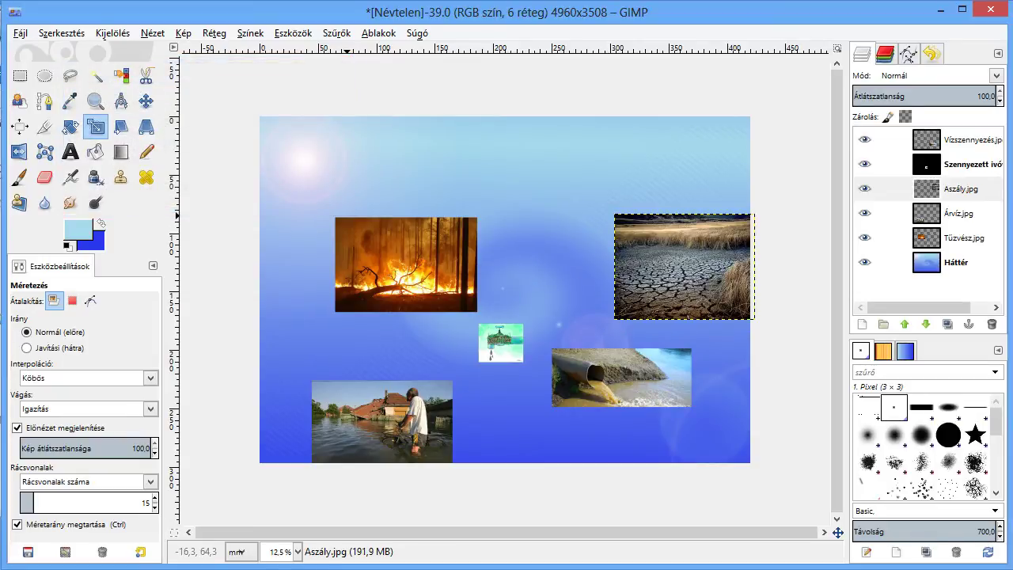
{"action": "left_click", "coordinate": [146, 101]}
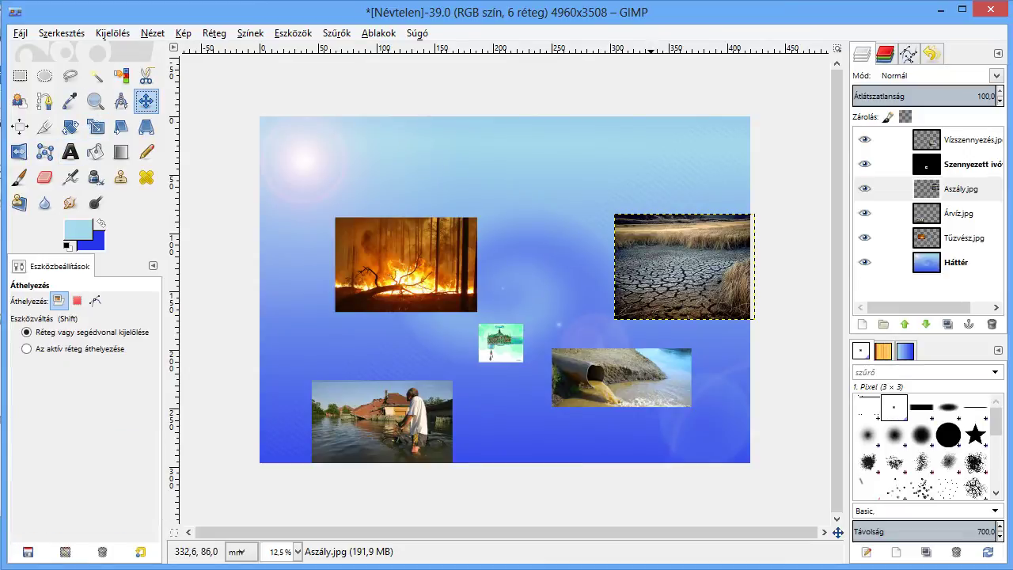
{"action": "left_click_drag", "start_coordinate": [674, 256], "coordinate": [619, 243]}
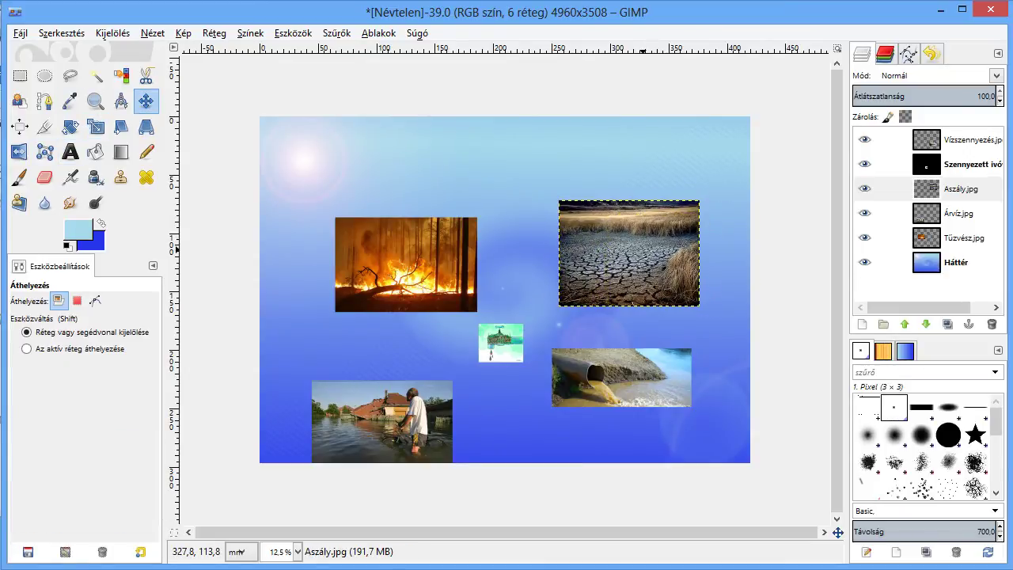
{"action": "left_click", "coordinate": [887, 164]}
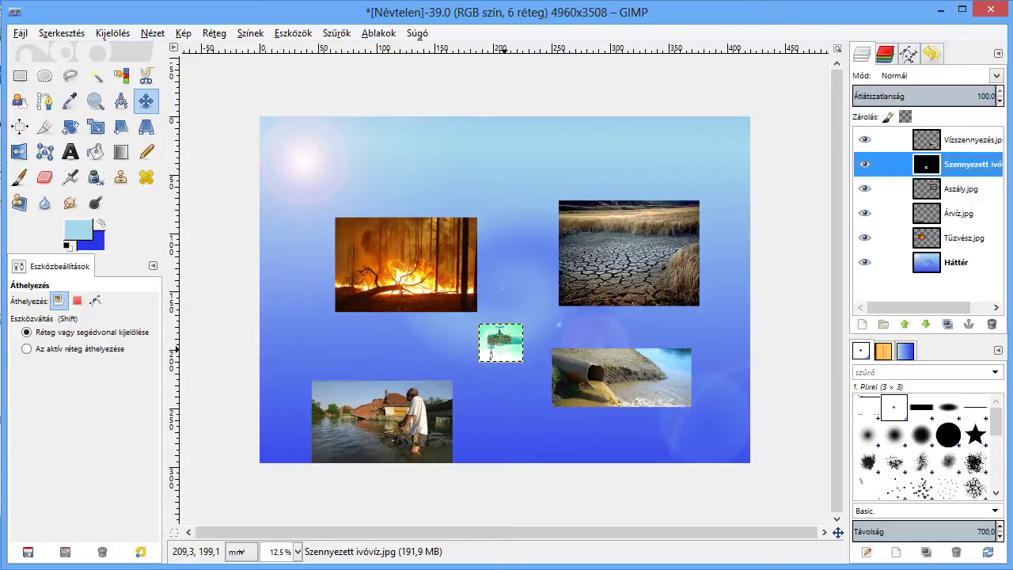
- Enlarge the water-tower picture to about 90 × 78 mm and add a vertical guide 35.9 mm from the left edge
{"action": "left_click", "coordinate": [95, 126]}
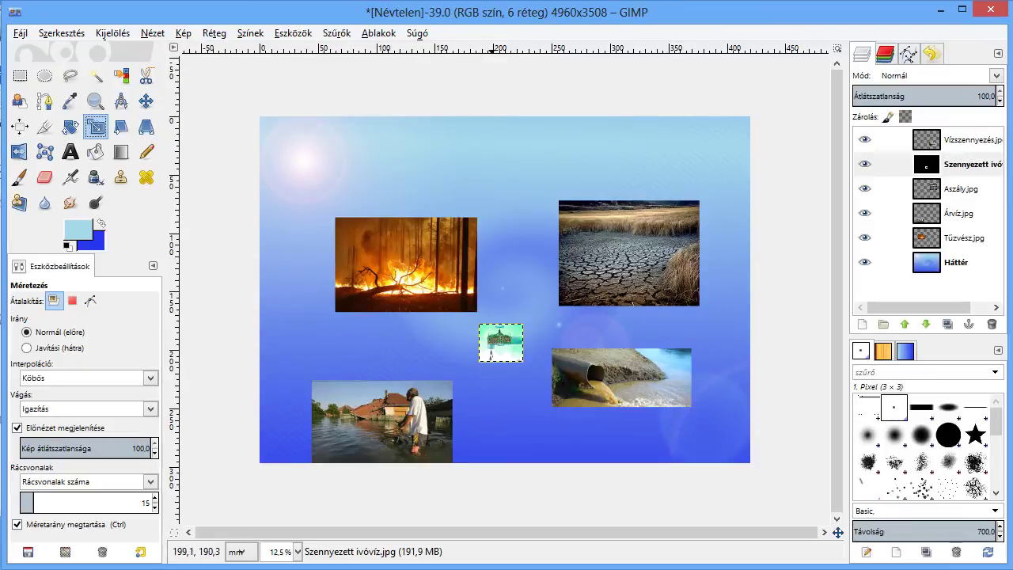
{"action": "left_click", "coordinate": [500, 342]}
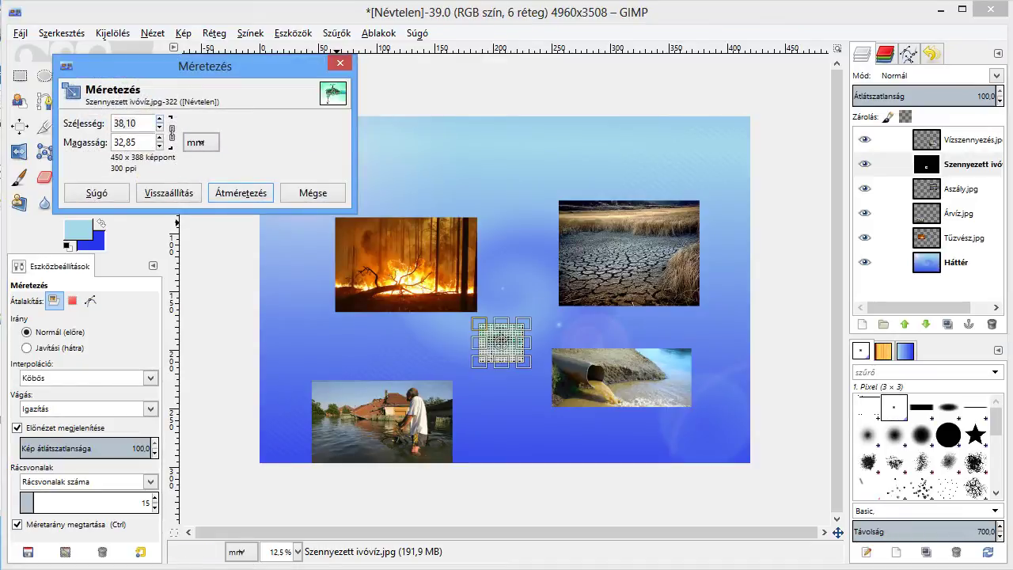
{"action": "left_click_drag", "start_coordinate": [524, 363], "coordinate": [585, 415]}
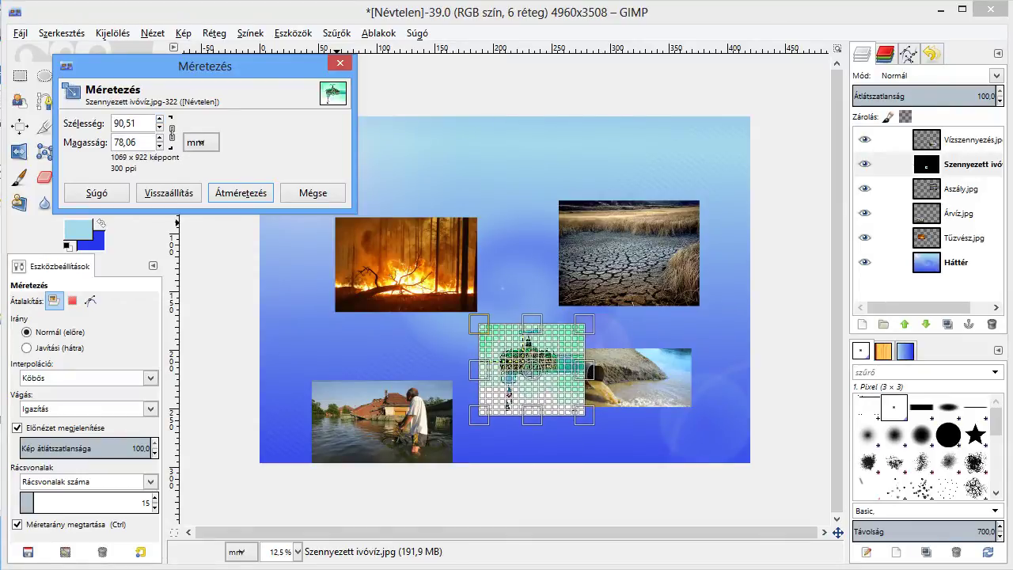
{"action": "left_click", "coordinate": [240, 193]}
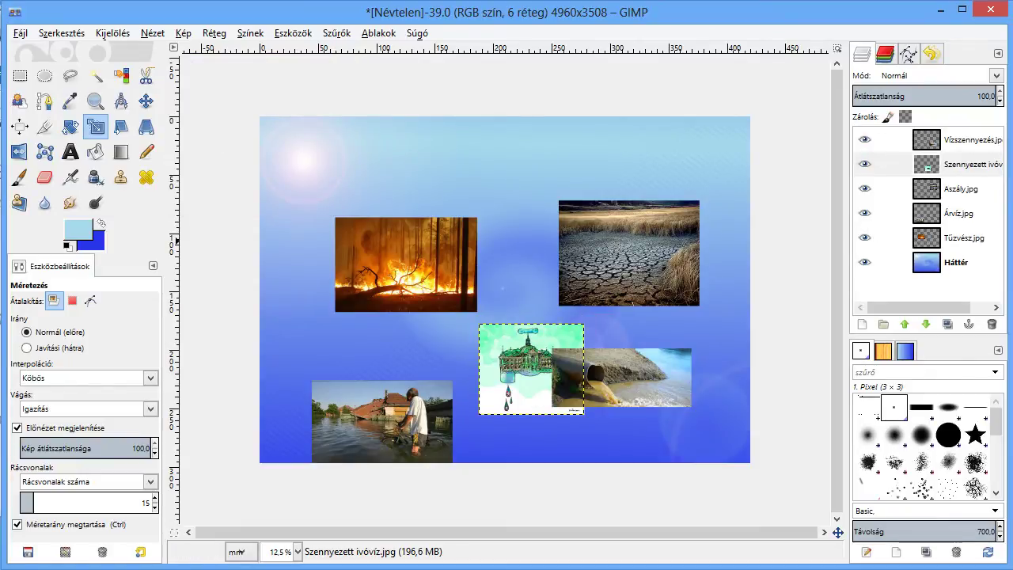
{"action": "mouse_move", "coordinate": [176, 255]}
{"action": "left_mouse_down"}
{"action": "mouse_move", "coordinate": [227, 255]}
{"action": "mouse_move", "coordinate": [226, 223]}
{"action": "left_mouse_up"}
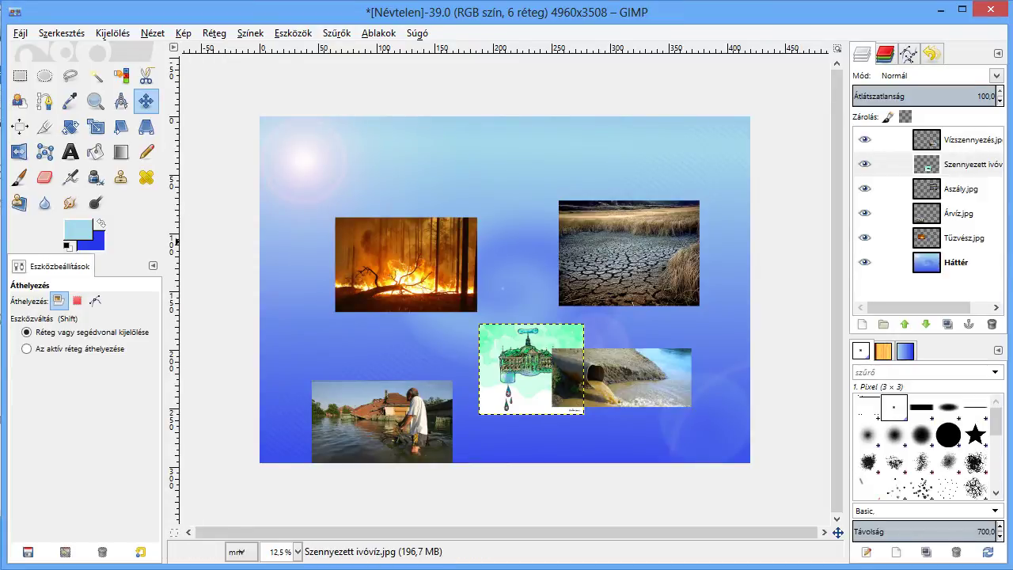
{"action": "mouse_move", "coordinate": [187, 242]}
{"action": "left_mouse_down"}
{"action": "mouse_move", "coordinate": [195, 212]}
{"action": "mouse_move", "coordinate": [300, 213]}
{"action": "mouse_move", "coordinate": [305, 236]}
{"action": "mouse_move", "coordinate": [297, 234]}
{"action": "left_mouse_up"}
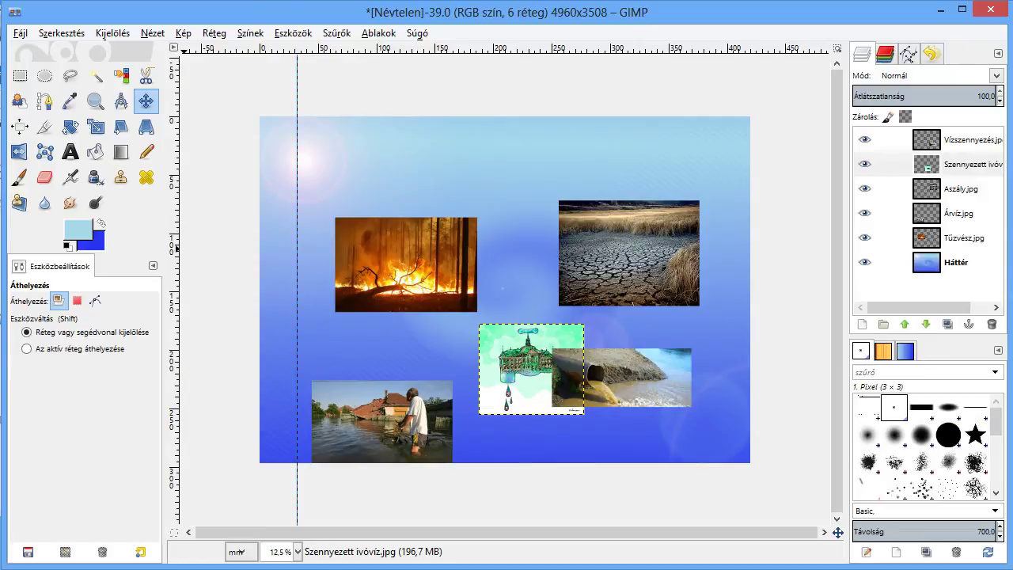
- Add a vertical guide near the poster's right edge and nudge the pipe photo right and up
{"action": "mouse_move", "coordinate": [175, 247]}
{"action": "left_mouse_down"}
{"action": "mouse_move", "coordinate": [261, 229]}
{"action": "mouse_move", "coordinate": [755, 229]}
{"action": "mouse_move", "coordinate": [716, 229]}
{"action": "left_mouse_up"}
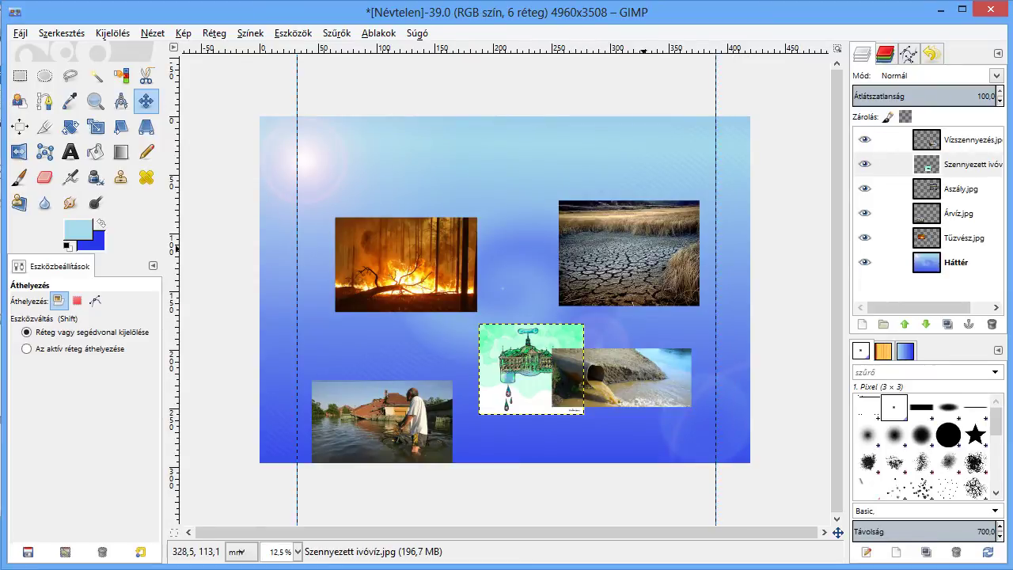
{"action": "left_click", "coordinate": [887, 139]}
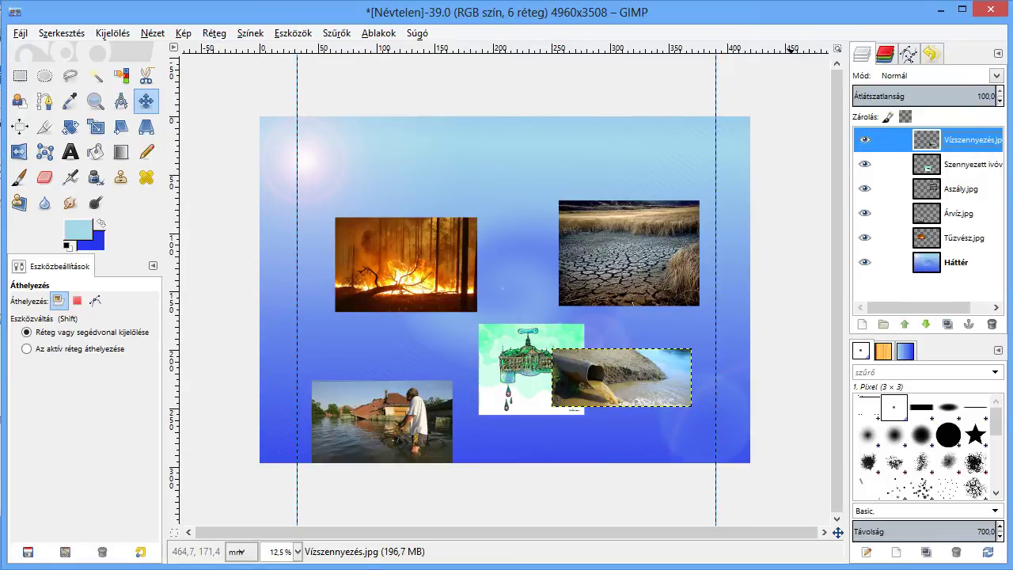
{"action": "left_click_drag", "start_coordinate": [622, 377], "coordinate": [647, 371]}
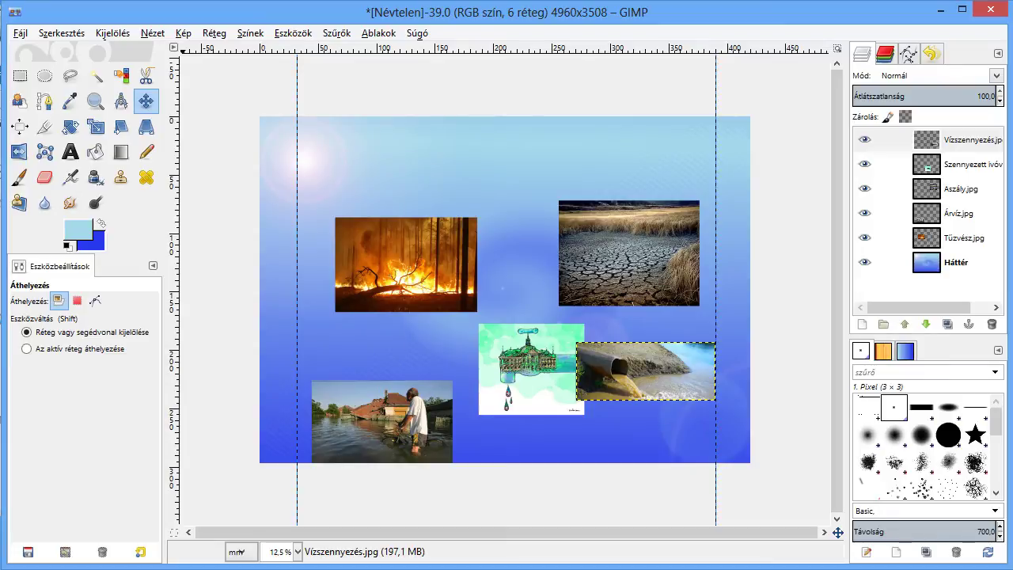
{"action": "left_click", "coordinate": [183, 33]}
{"action": "left_click", "coordinate": [183, 33]}
{"action": "left_click", "coordinate": [152, 33]}
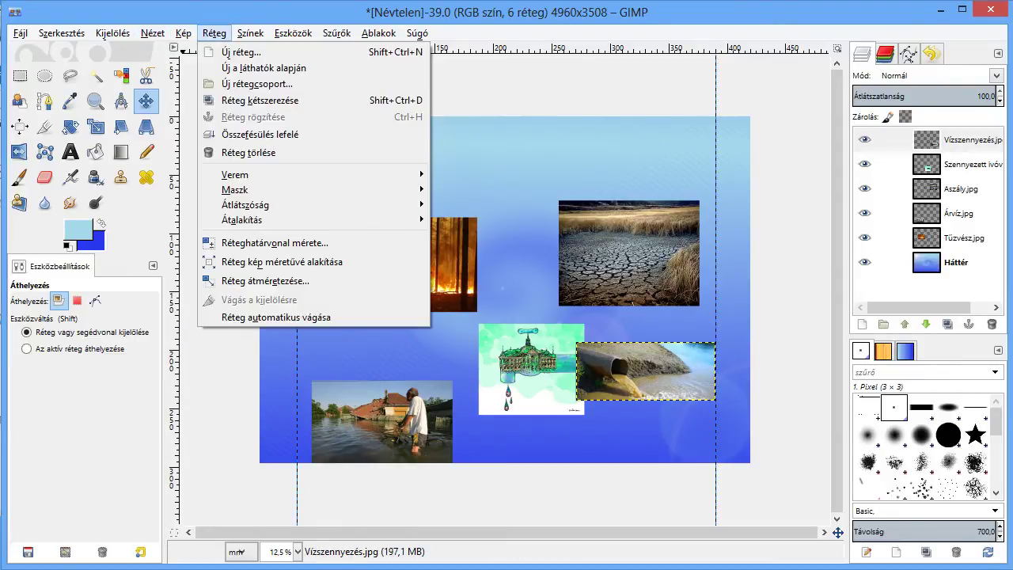
{"action": "left_click", "coordinate": [213, 33]}
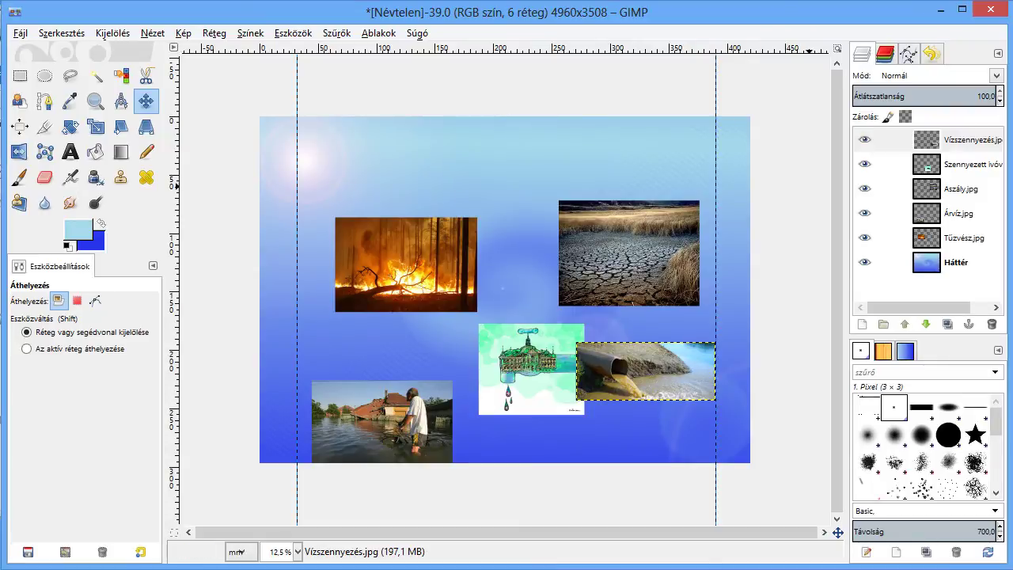
- Reposition the cracked-earth photo and add a horizontal guide across the poster's middle
{"action": "left_click", "coordinate": [679, 232]}
{"action": "left_click_drag", "start_coordinate": [648, 247], "coordinate": [663, 228]}
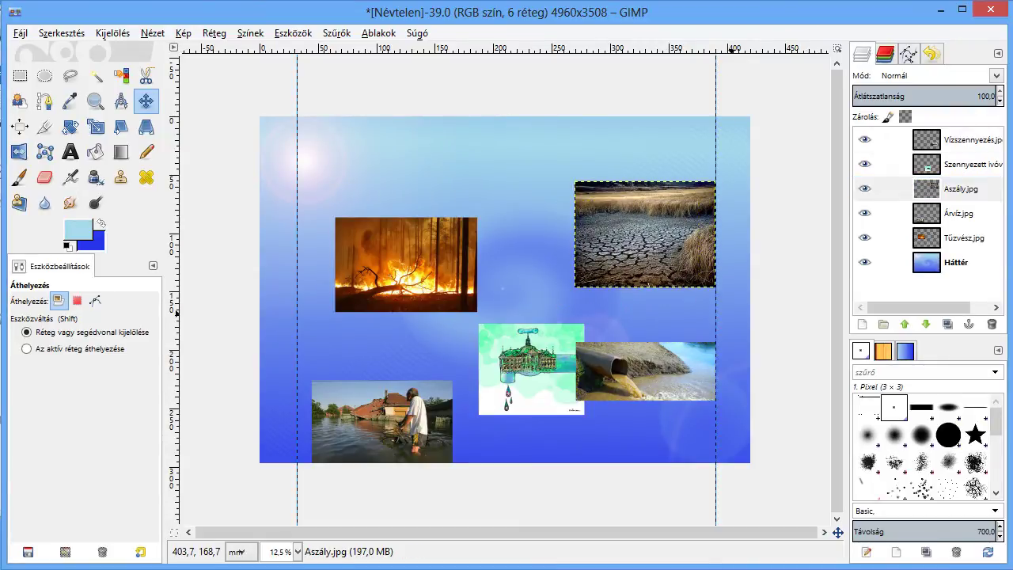
{"action": "mouse_move", "coordinate": [657, 238]}
{"action": "left_mouse_down"}
{"action": "mouse_move", "coordinate": [657, 250]}
{"action": "mouse_move", "coordinate": [687, 255]}
{"action": "left_mouse_up"}
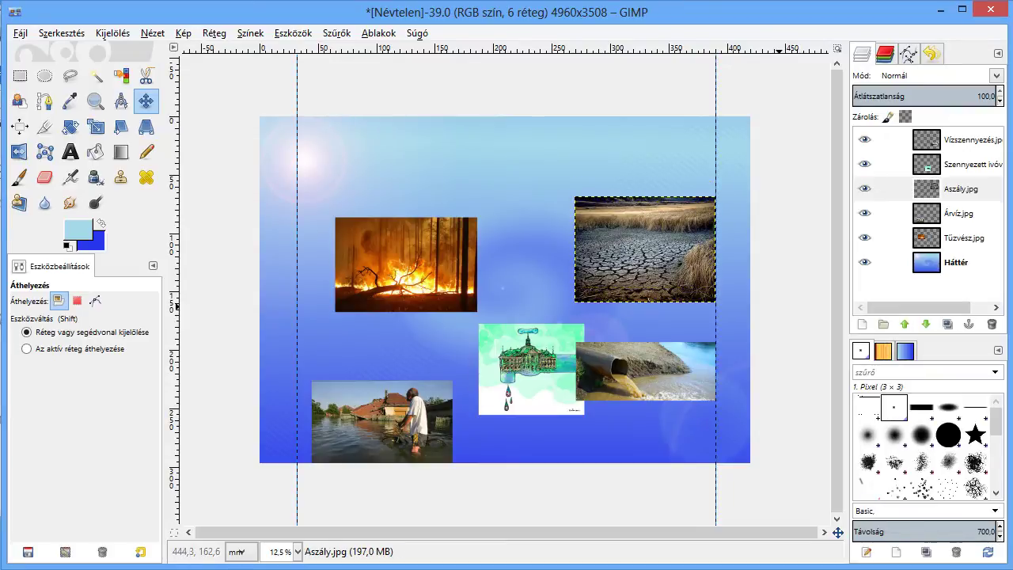
{"action": "left_click_drag", "start_coordinate": [498, 50], "coordinate": [353, 302]}
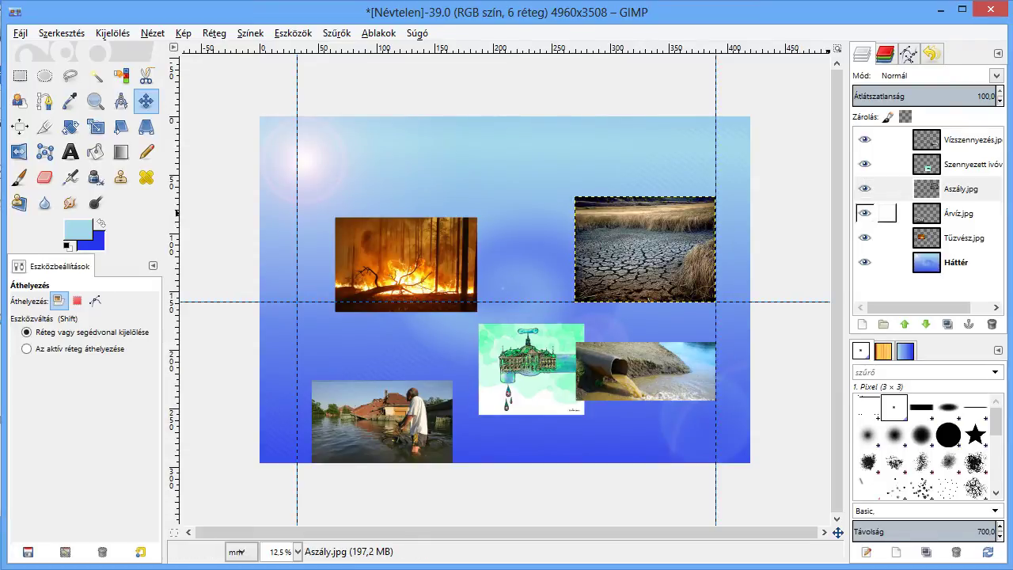
- Align the fire and flood photos against the left and horizontal guides
{"action": "left_click", "coordinate": [961, 238]}
{"action": "left_click_drag", "start_coordinate": [410, 268], "coordinate": [368, 256]}
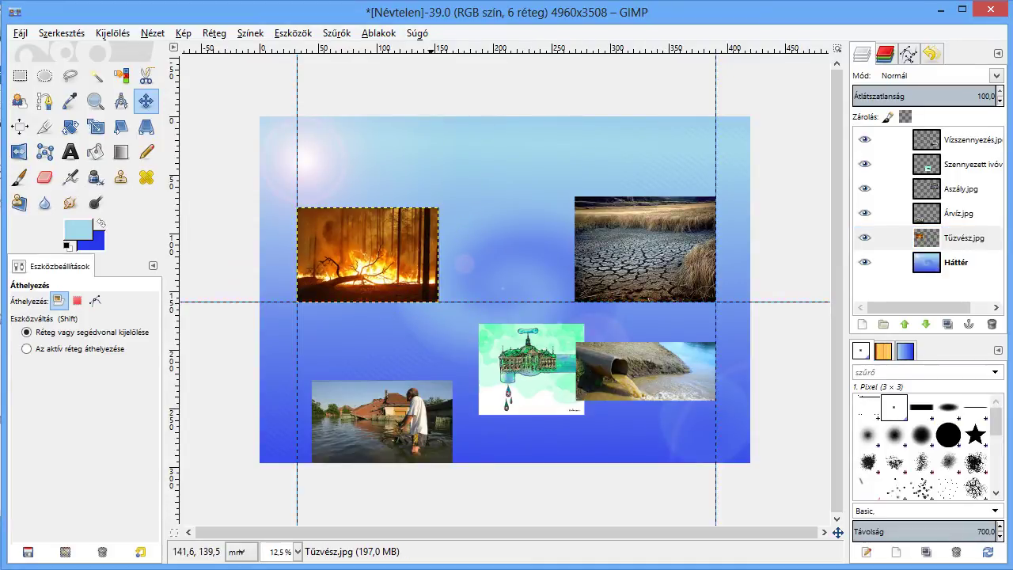
{"action": "left_click", "coordinate": [927, 213]}
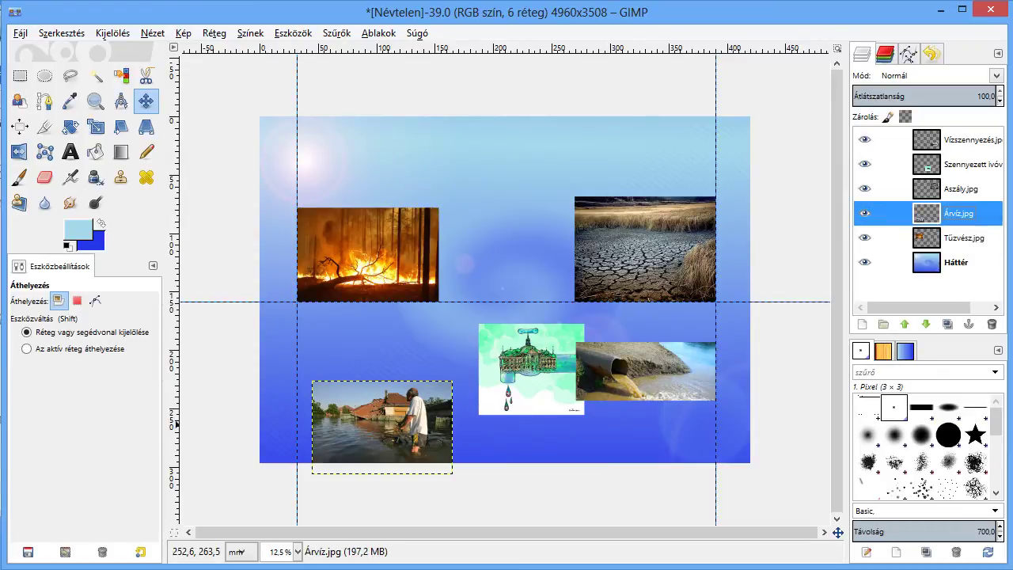
{"action": "left_click_drag", "start_coordinate": [386, 429], "coordinate": [367, 386]}
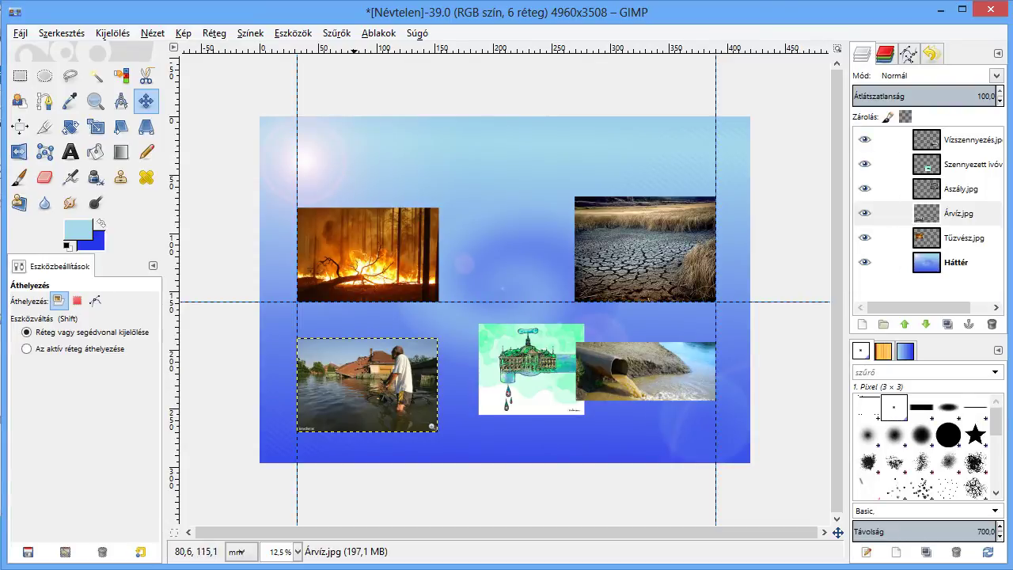
{"action": "left_click_drag", "start_coordinate": [368, 375], "coordinate": [368, 359]}
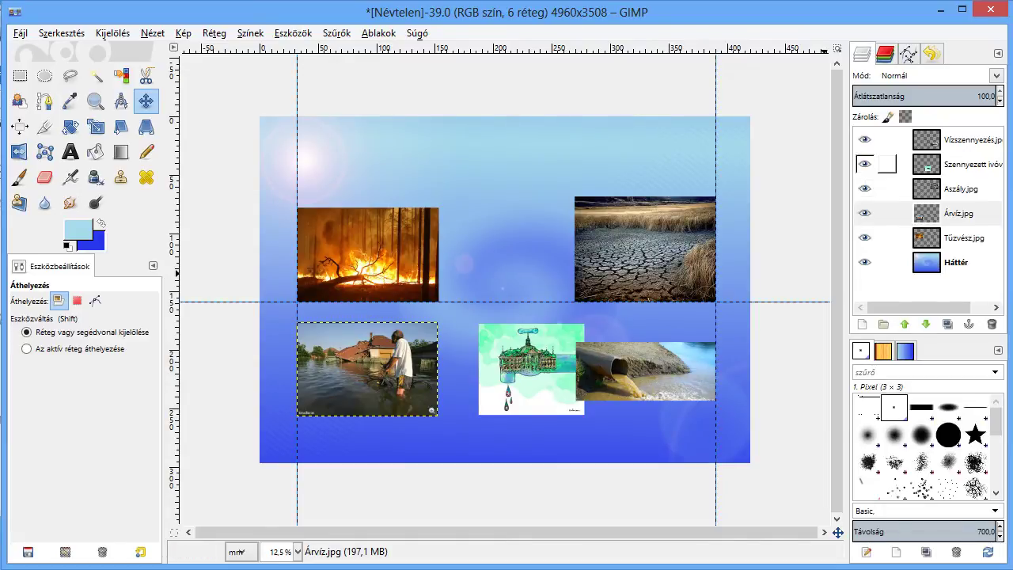
- Lower the pipe photo slightly and move the water-tower image up and left to the centre
{"action": "left_click", "coordinate": [887, 139]}
{"action": "left_click_drag", "start_coordinate": [650, 369], "coordinate": [649, 372]}
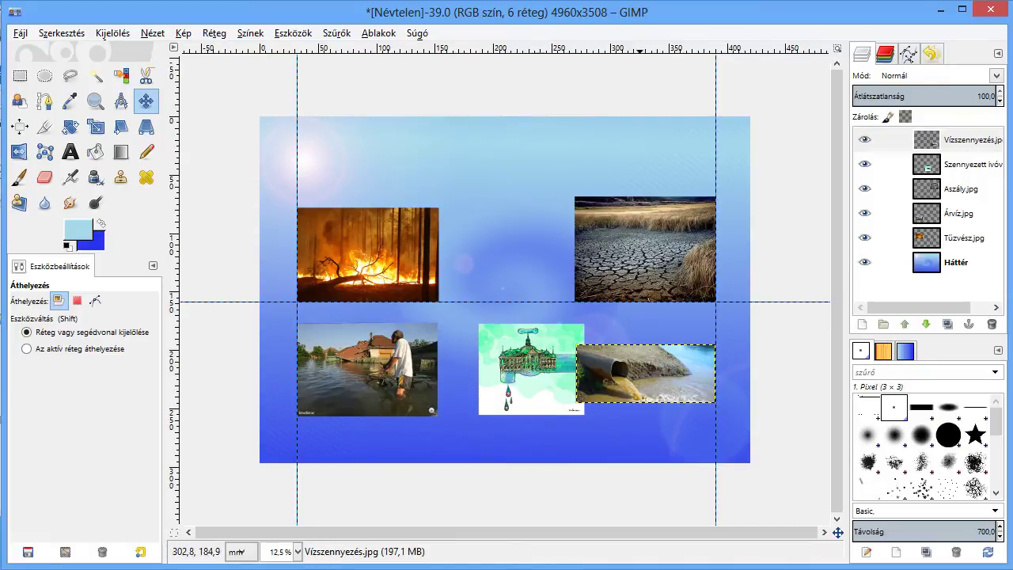
{"action": "left_click", "coordinate": [887, 164]}
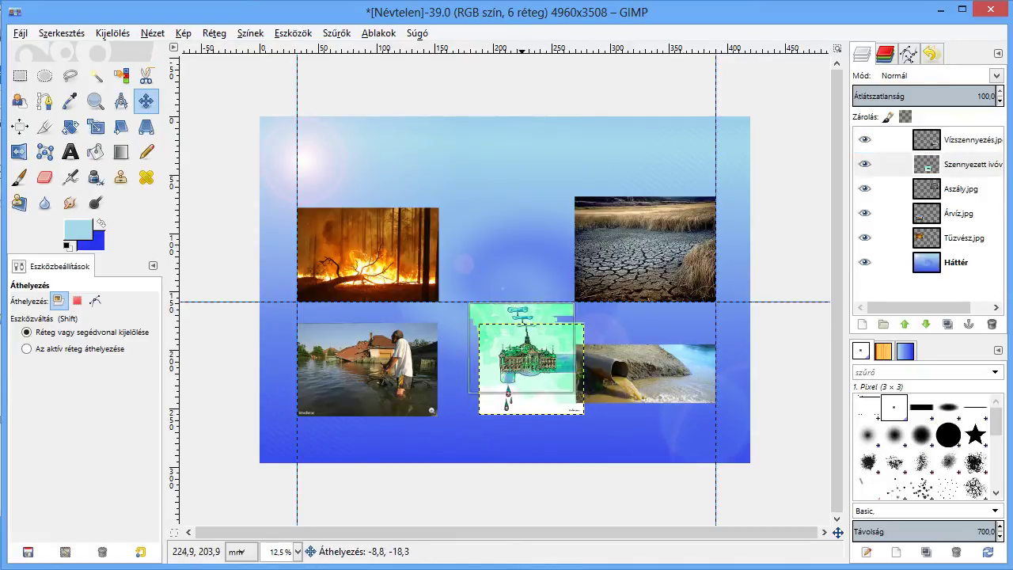
{"action": "left_click_drag", "start_coordinate": [540, 383], "coordinate": [514, 315]}
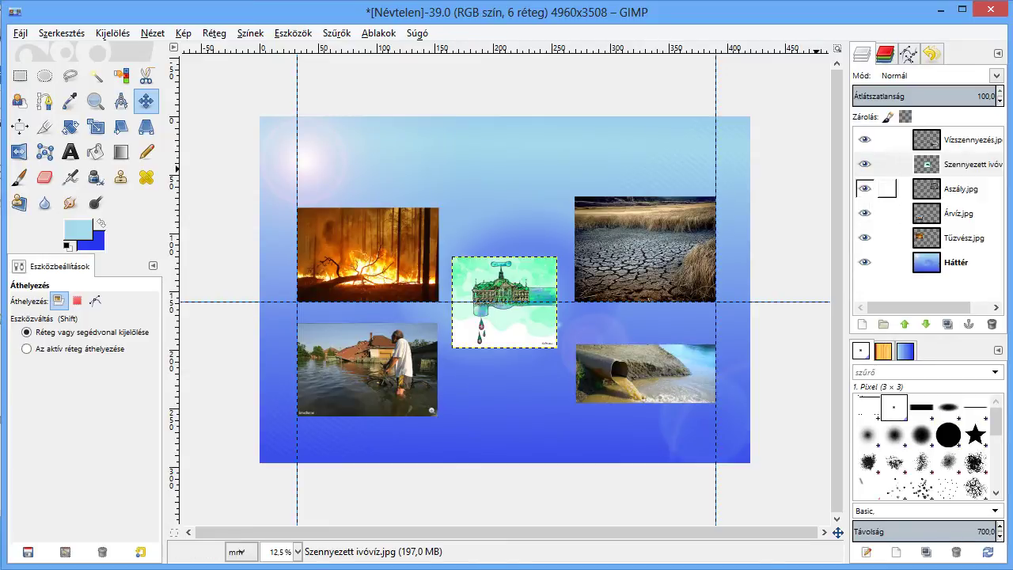
{"action": "left_click", "coordinate": [960, 188]}
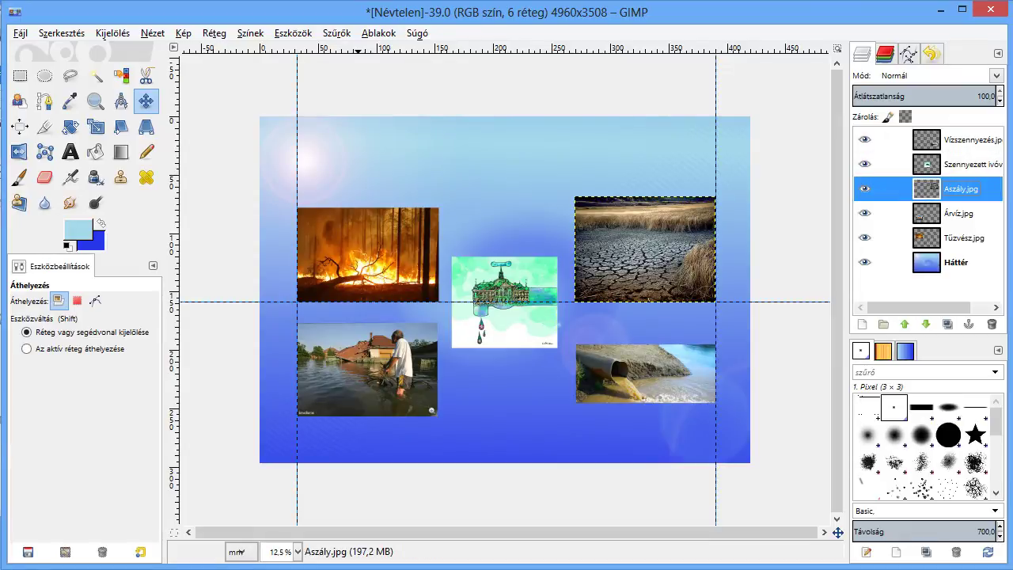
- Darken the drought photo with Brightness -27 and Contrast 21
{"action": "key", "text": "alt+k"}
{"action": "key", "text": "Left"}
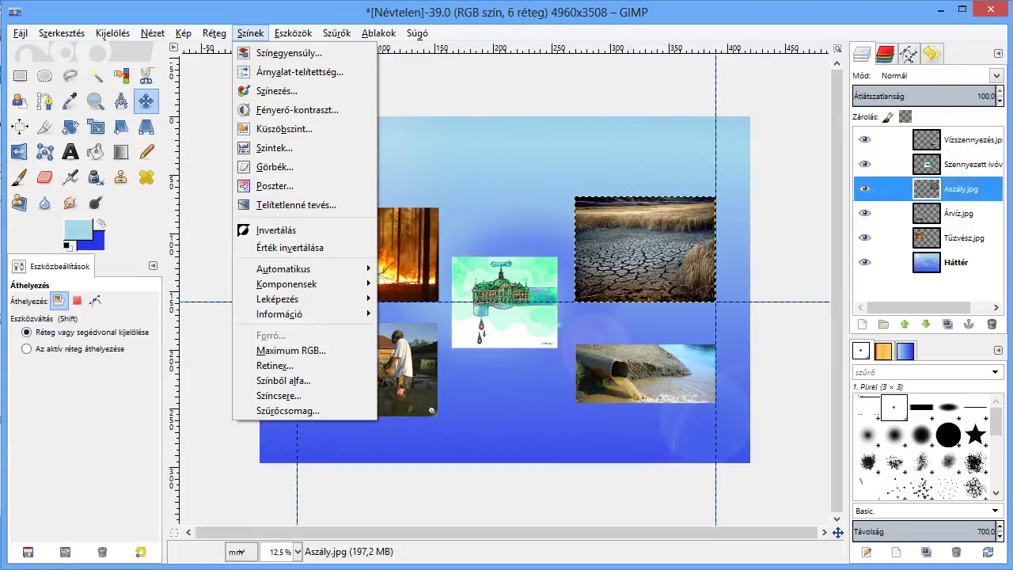
{"action": "key", "text": "Down"}
{"action": "key", "text": "Down"}
{"action": "key", "text": "Down"}
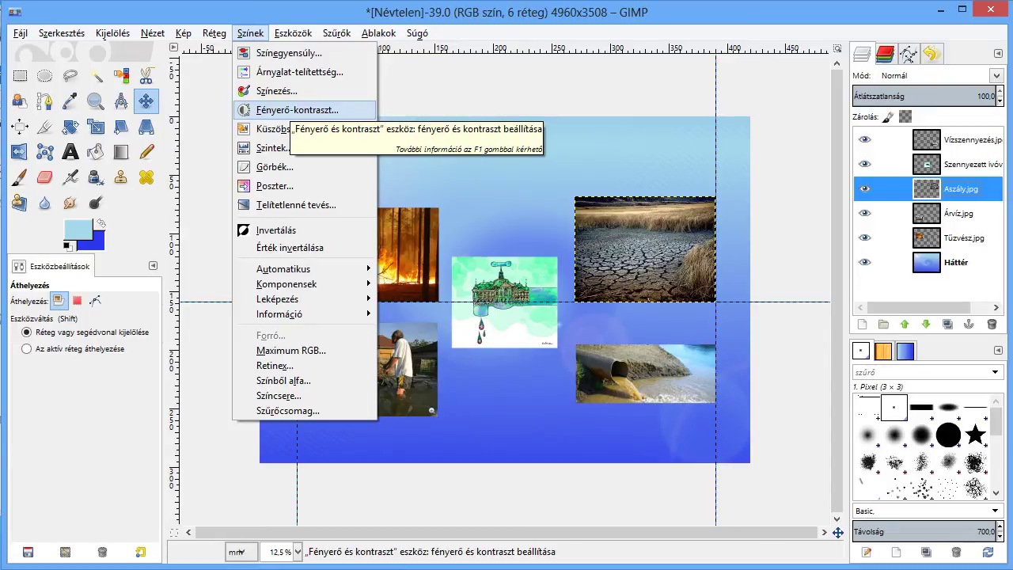
{"action": "left_click", "coordinate": [293, 110]}
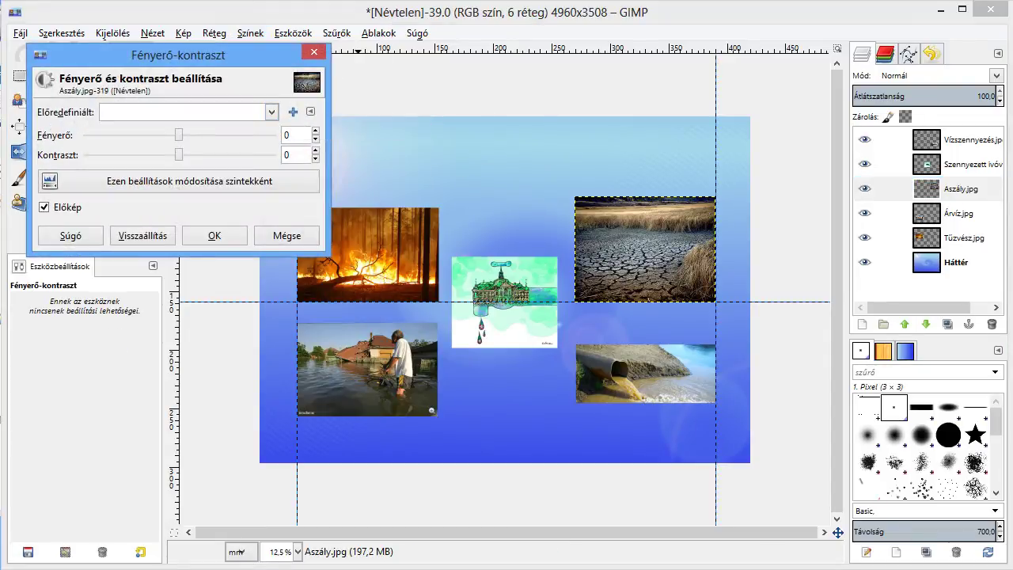
{"action": "mouse_move", "coordinate": [179, 135]}
{"action": "left_mouse_down"}
{"action": "mouse_move", "coordinate": [213, 135]}
{"action": "mouse_move", "coordinate": [159, 135]}
{"action": "mouse_move", "coordinate": [195, 155]}
{"action": "left_mouse_up"}
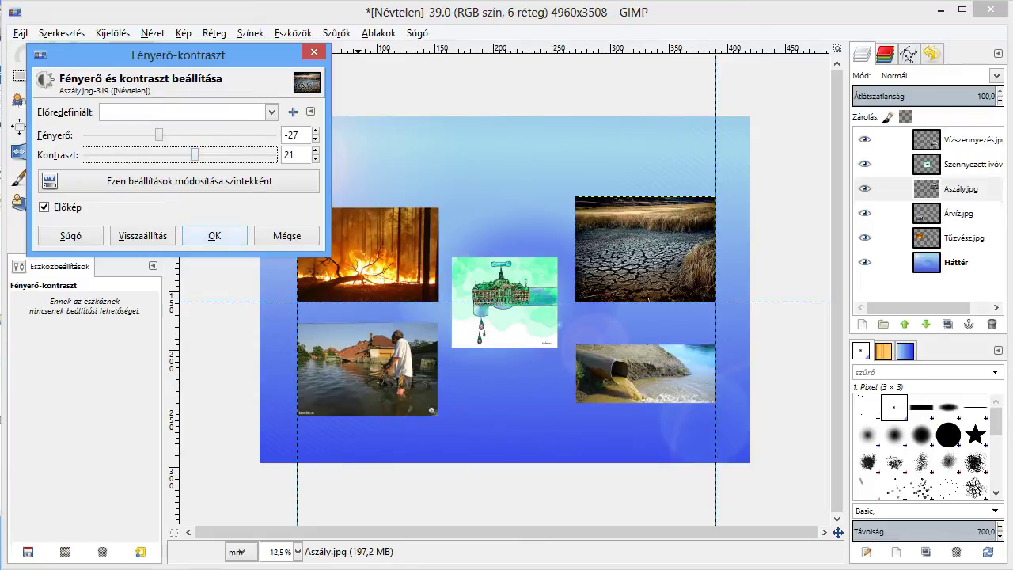
{"action": "left_click", "coordinate": [213, 235]}
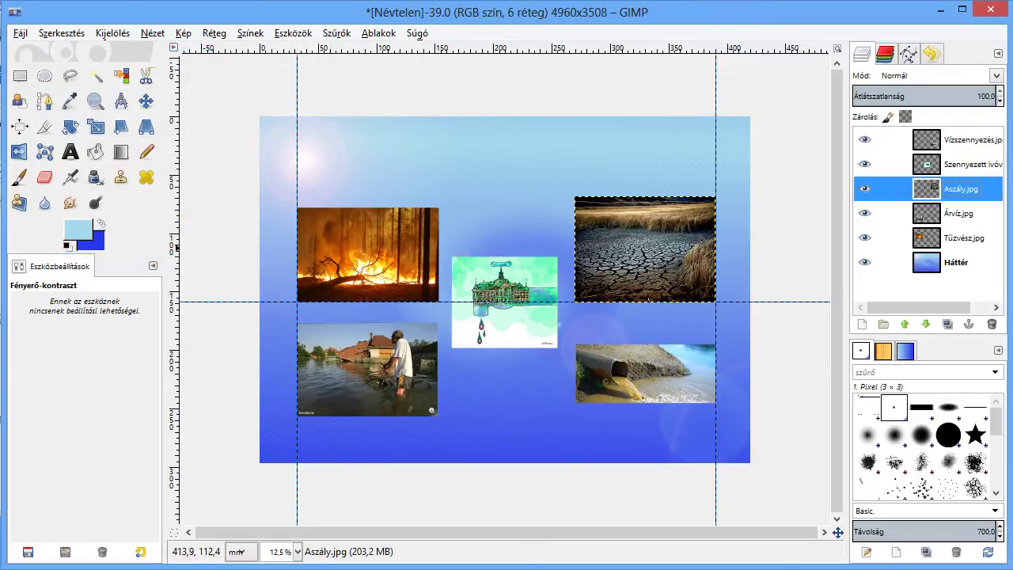
- In Color Balance, push the fire photo's highlights toward red and green, adjusting yellow–blue too
{"action": "left_click", "coordinate": [962, 238]}
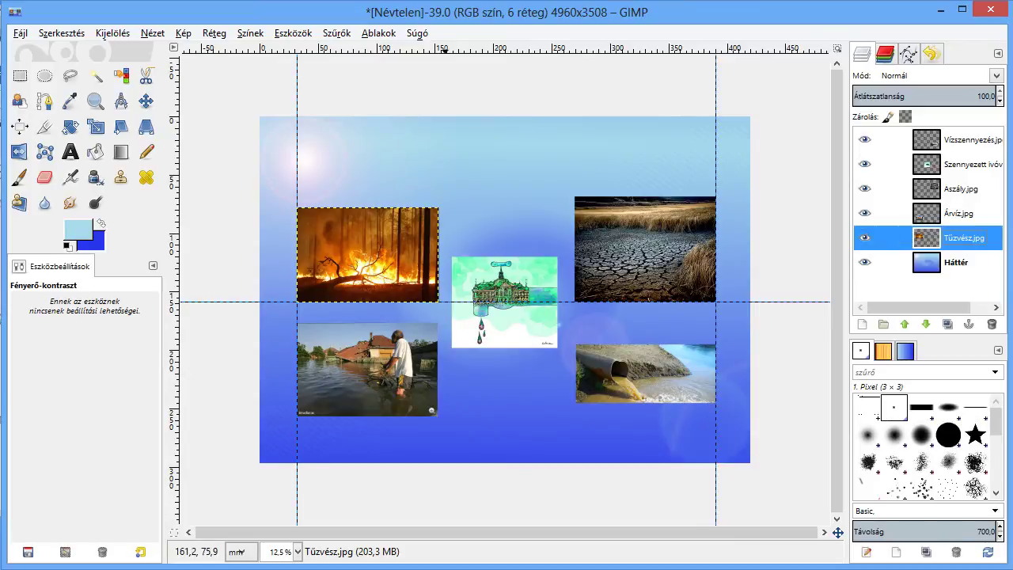
{"action": "left_click", "coordinate": [250, 33]}
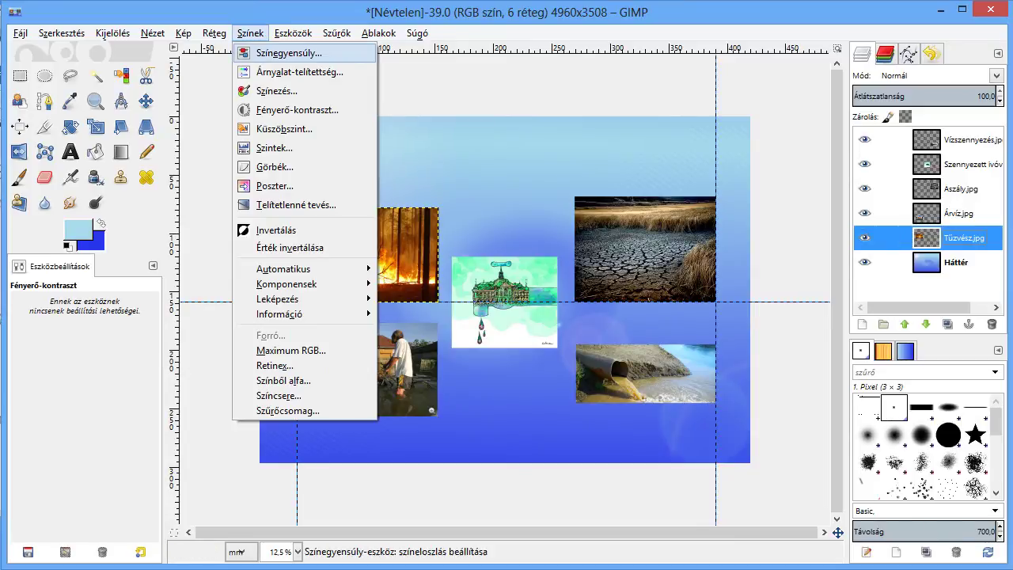
{"action": "left_click", "coordinate": [289, 53]}
{"action": "left_click_drag", "start_coordinate": [190, 11], "coordinate": [162, 39]}
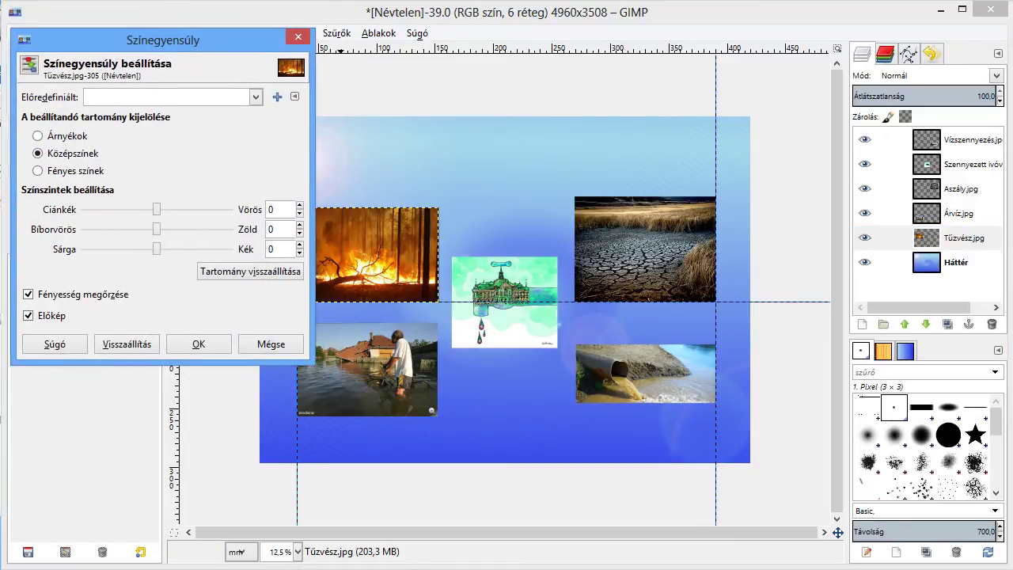
{"action": "left_click", "coordinate": [67, 170]}
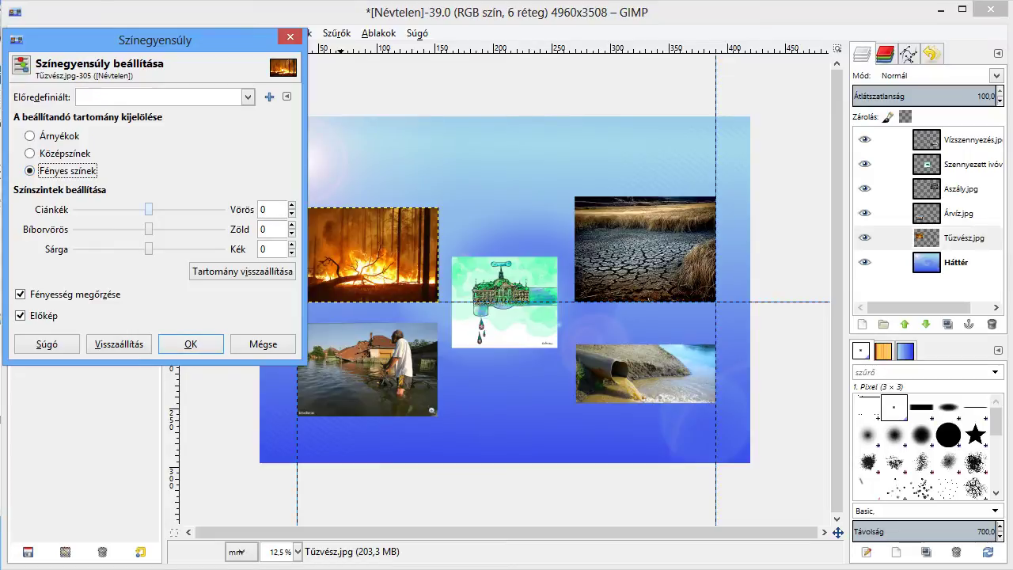
{"action": "left_click_drag", "start_coordinate": [148, 209], "coordinate": [218, 209]}
{"action": "left_click_drag", "start_coordinate": [148, 229], "coordinate": [181, 228]}
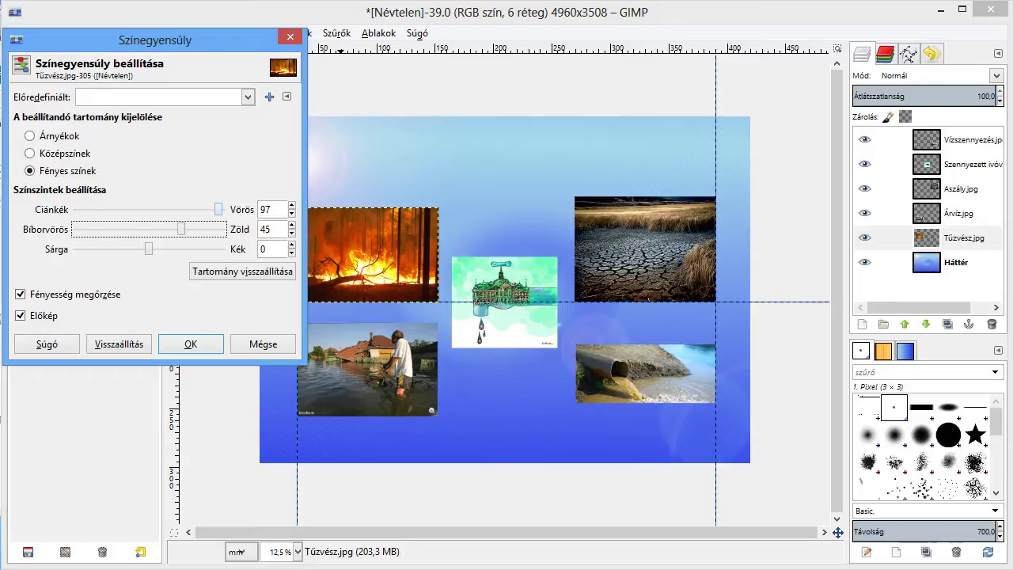
{"action": "left_click_drag", "start_coordinate": [218, 209], "coordinate": [212, 209]}
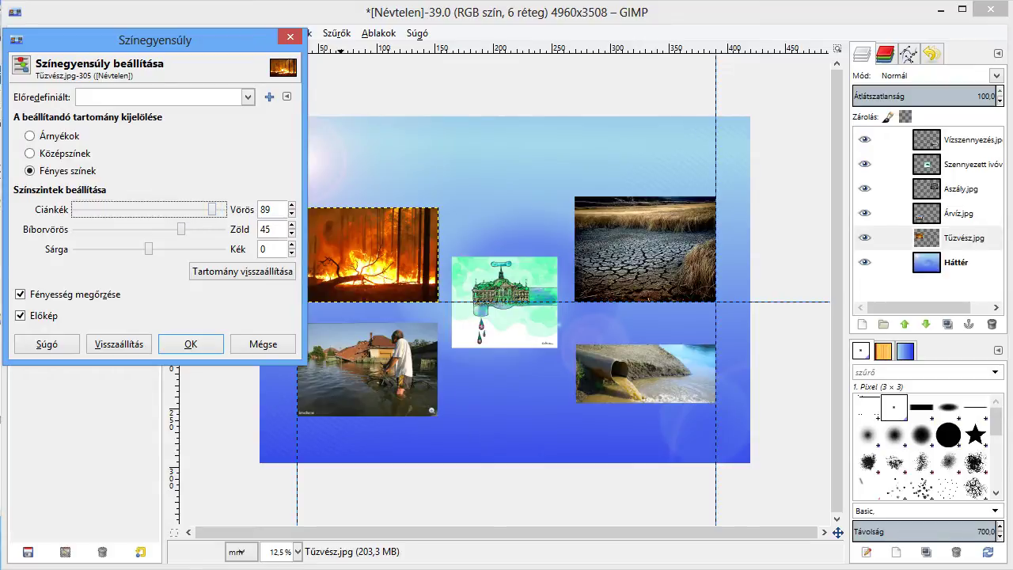
{"action": "left_click_drag", "start_coordinate": [149, 248], "coordinate": [198, 249]}
- Shift the fire photo's midtones toward red and slightly green, then apply the balance
{"action": "left_click", "coordinate": [64, 153]}
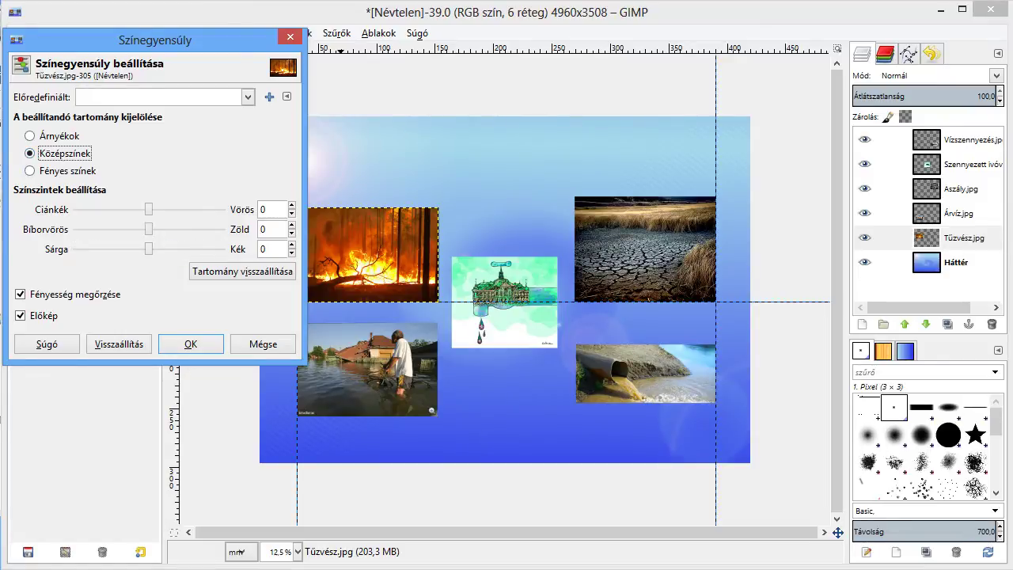
{"action": "left_click_drag", "start_coordinate": [148, 209], "coordinate": [199, 209]}
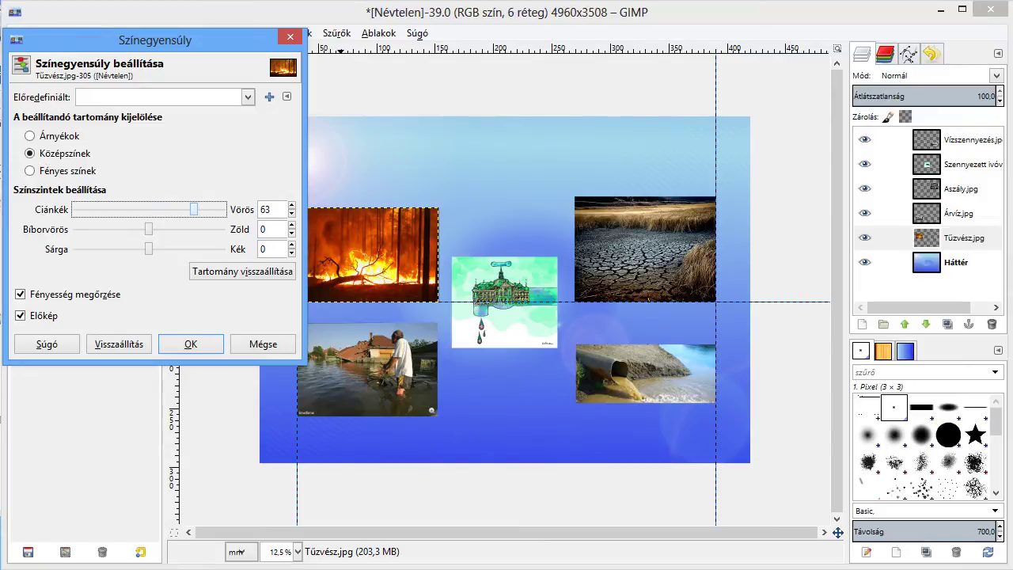
{"action": "mouse_move", "coordinate": [148, 229]}
{"action": "left_mouse_down"}
{"action": "mouse_move", "coordinate": [168, 228]}
{"action": "mouse_move", "coordinate": [159, 229]}
{"action": "left_mouse_up"}
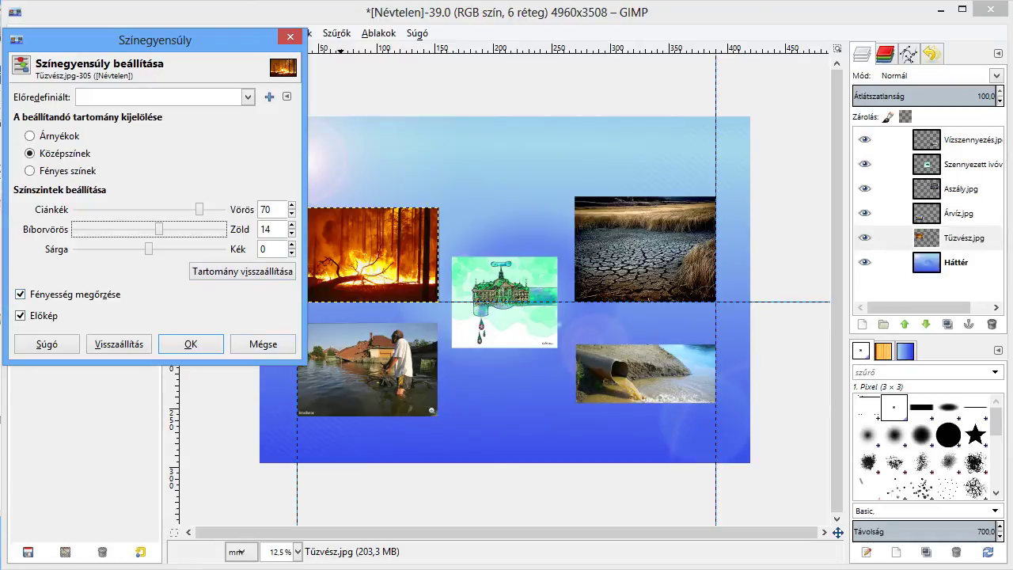
{"action": "left_click", "coordinate": [191, 344]}
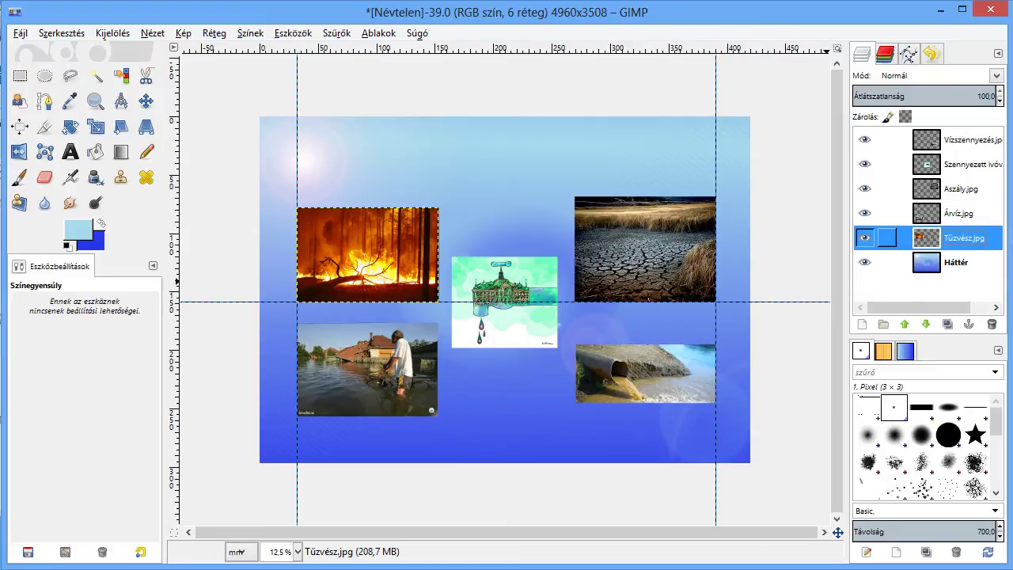
- In Color Balance, push the flood photo's highlights toward red and tweak green and blue
{"action": "left_click", "coordinate": [954, 213]}
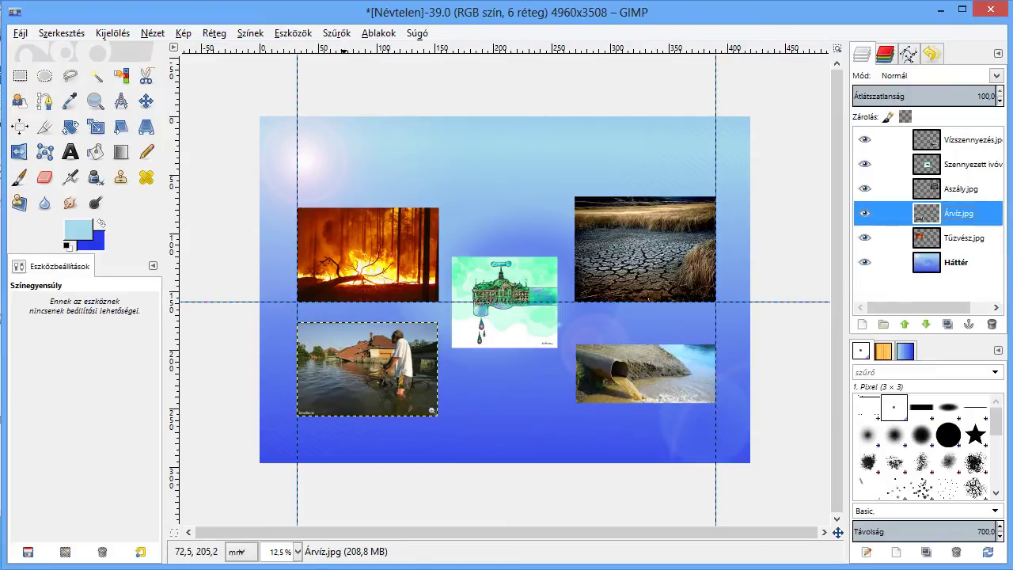
{"action": "scroll", "coordinate": [343, 367], "scroll_direction": "up", "scroll_amount": 2}
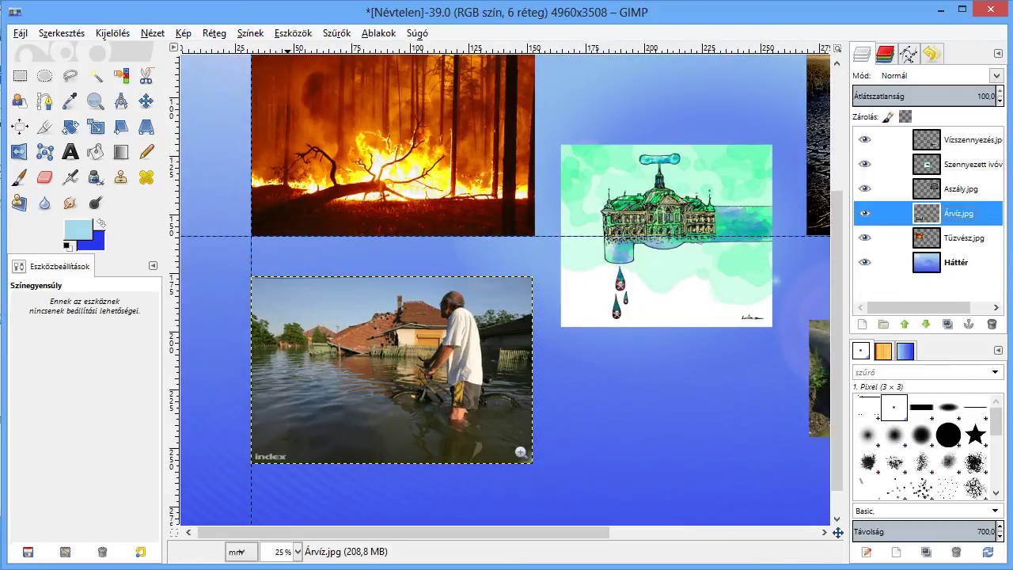
{"action": "left_click", "coordinate": [251, 32]}
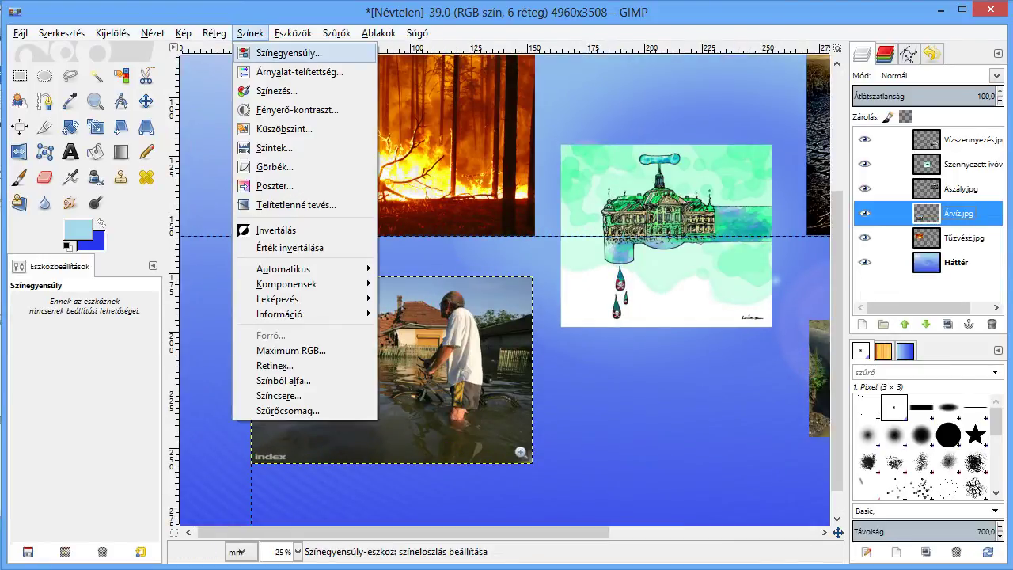
{"action": "key", "text": "Return"}
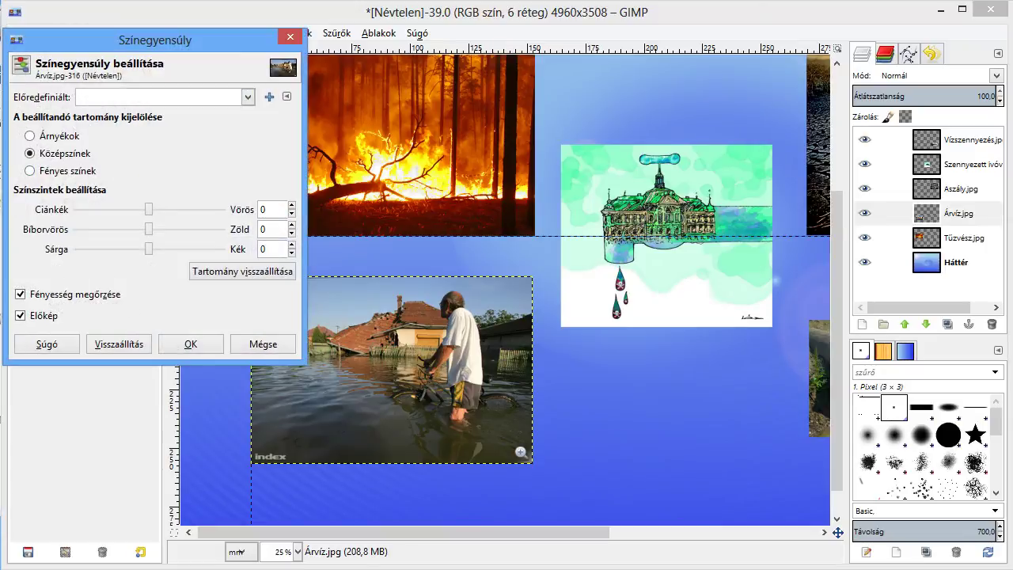
{"action": "left_click", "coordinate": [31, 170]}
{"action": "left_click_drag", "start_coordinate": [148, 209], "coordinate": [201, 209]}
{"action": "mouse_move", "coordinate": [158, 40]}
{"action": "left_mouse_down"}
{"action": "mouse_move", "coordinate": [415, 85]}
{"action": "mouse_move", "coordinate": [718, 56]}
{"action": "left_mouse_up"}
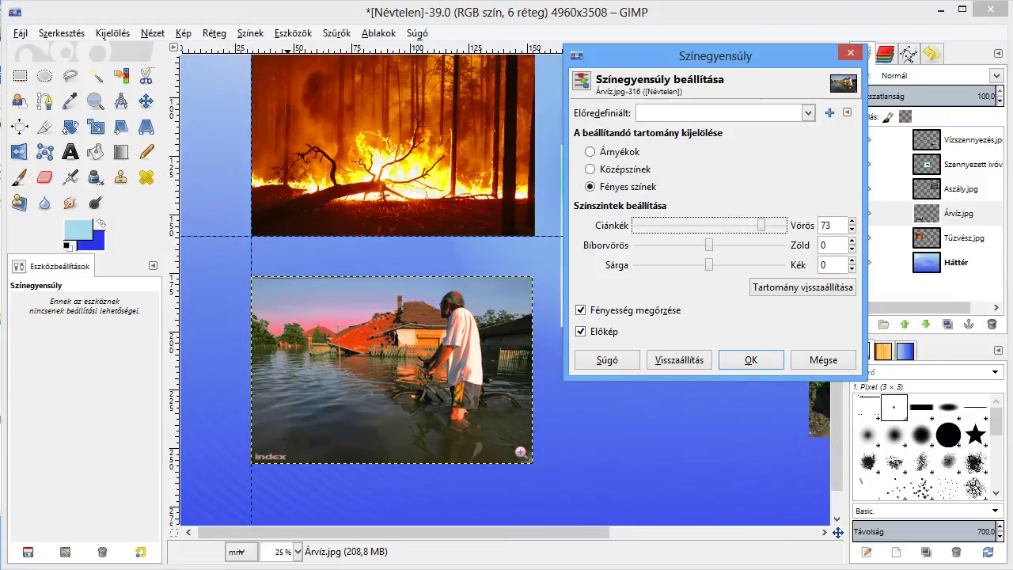
{"action": "mouse_move", "coordinate": [710, 245]}
{"action": "left_mouse_down"}
{"action": "mouse_move", "coordinate": [737, 244]}
{"action": "mouse_move", "coordinate": [722, 245]}
{"action": "mouse_move", "coordinate": [769, 225]}
{"action": "mouse_move", "coordinate": [712, 245]}
{"action": "mouse_move", "coordinate": [721, 265]}
{"action": "left_mouse_up"}
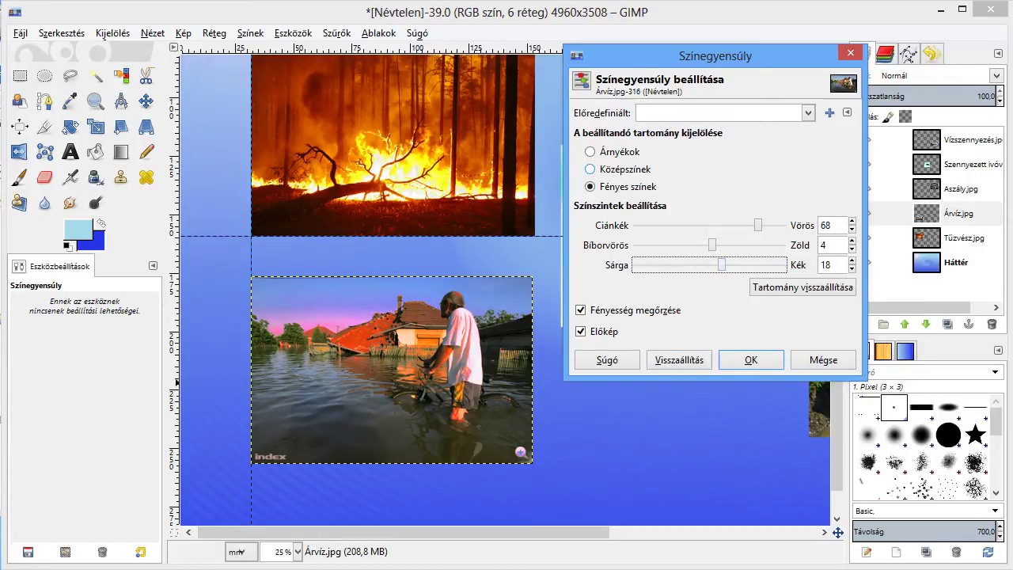
- Add red to the flood photo's midtones and shadows, apply, and zoom back out
{"action": "left_click", "coordinate": [590, 169]}
{"action": "left_click_drag", "start_coordinate": [709, 225], "coordinate": [727, 225]}
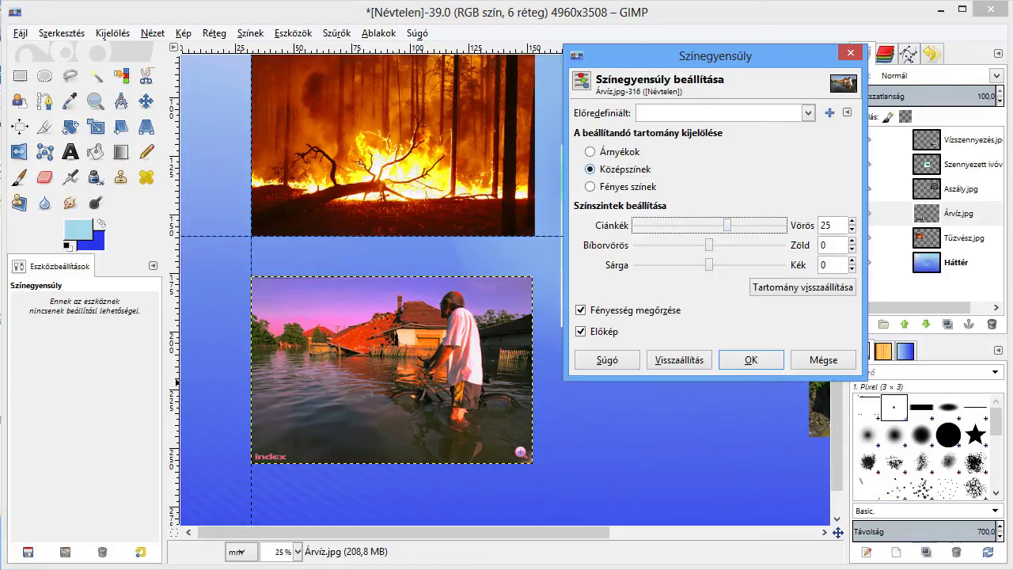
{"action": "left_click", "coordinate": [590, 151]}
{"action": "mouse_move", "coordinate": [709, 225]}
{"action": "left_mouse_down"}
{"action": "mouse_move", "coordinate": [737, 225]}
{"action": "mouse_move", "coordinate": [714, 225]}
{"action": "left_mouse_up"}
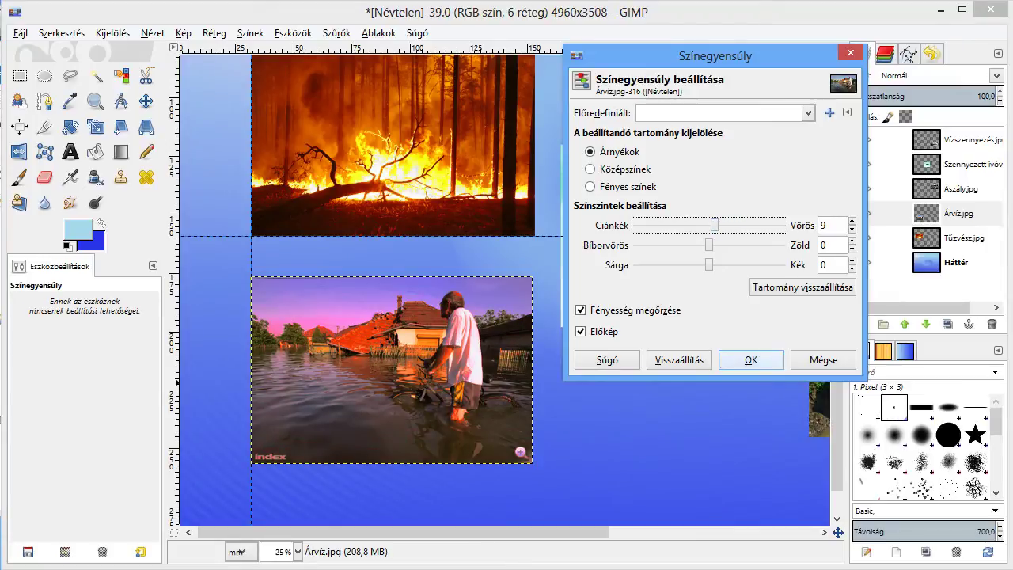
{"action": "left_click", "coordinate": [752, 361]}
{"action": "key", "text": "minus"}
{"action": "key", "text": "minus"}
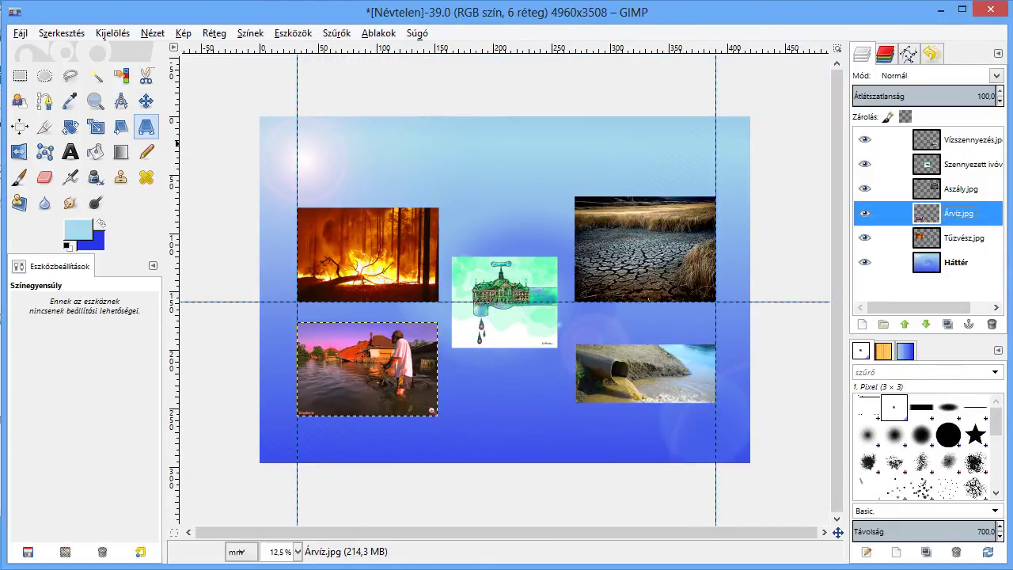
- Skew the flood photo in perspective by pulling its right corners in, narrowing it toward the right
{"action": "left_click", "coordinate": [147, 128]}
{"action": "left_click", "coordinate": [381, 370]}
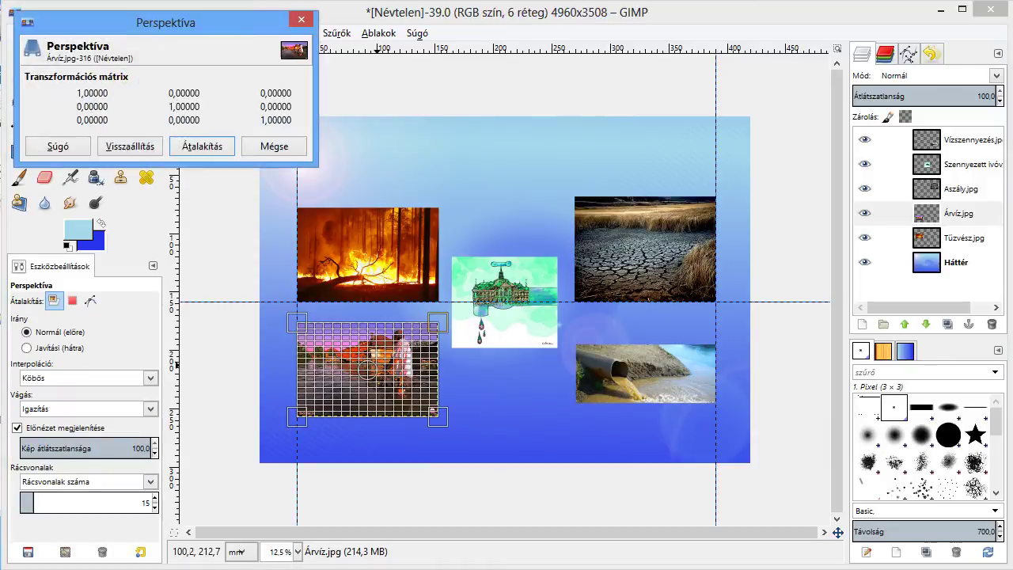
{"action": "scroll", "coordinate": [381, 375], "scroll_direction": "up", "scroll_amount": 1}
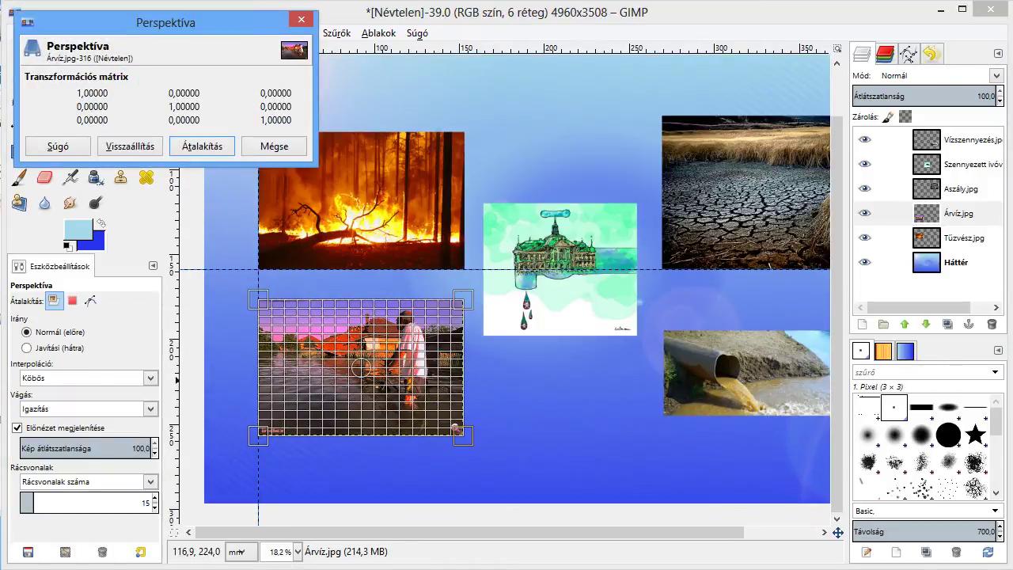
{"action": "left_click_drag", "start_coordinate": [466, 300], "coordinate": [465, 307]}
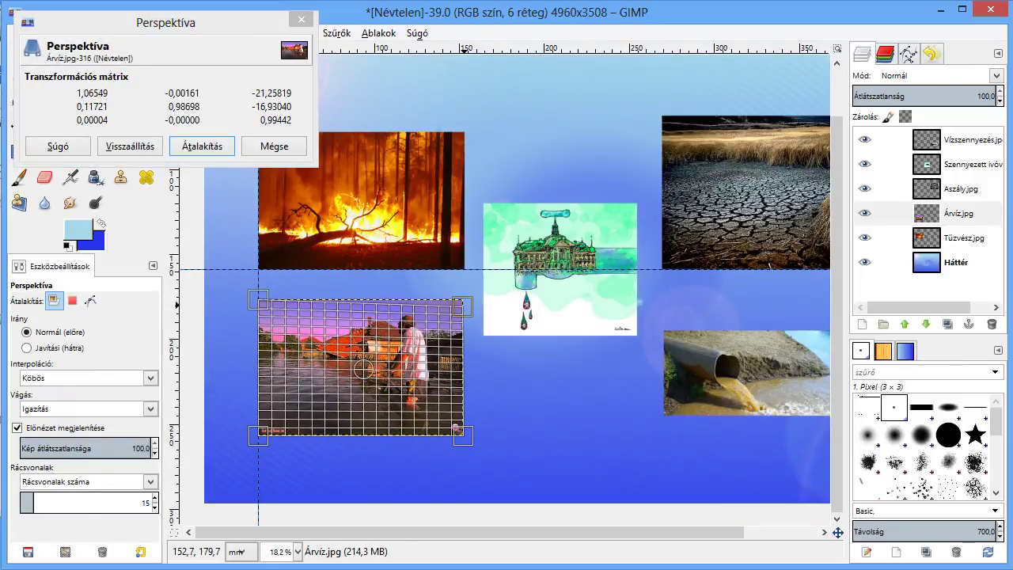
{"action": "left_click_drag", "start_coordinate": [459, 431], "coordinate": [457, 395]}
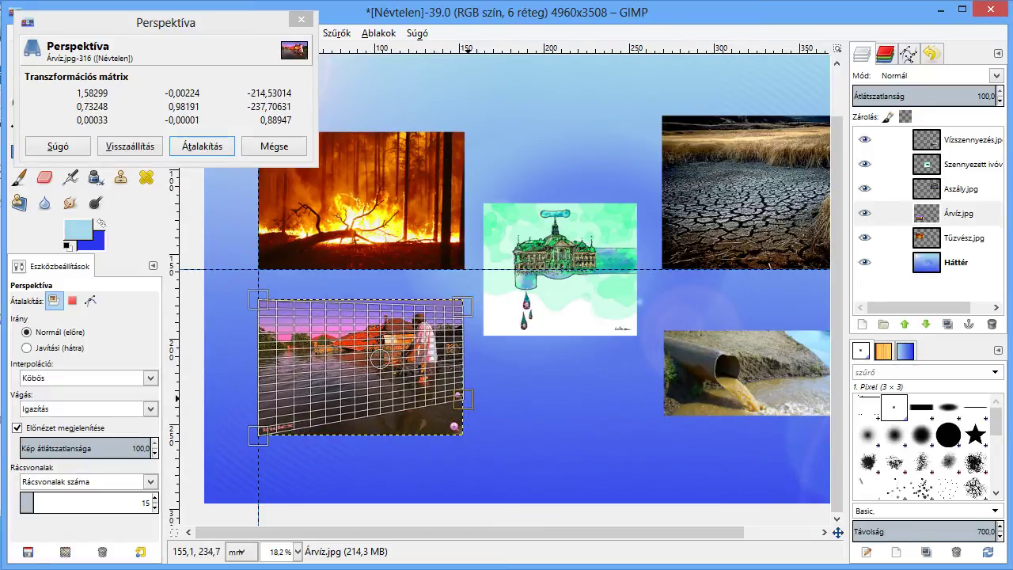
{"action": "left_click_drag", "start_coordinate": [462, 305], "coordinate": [458, 310]}
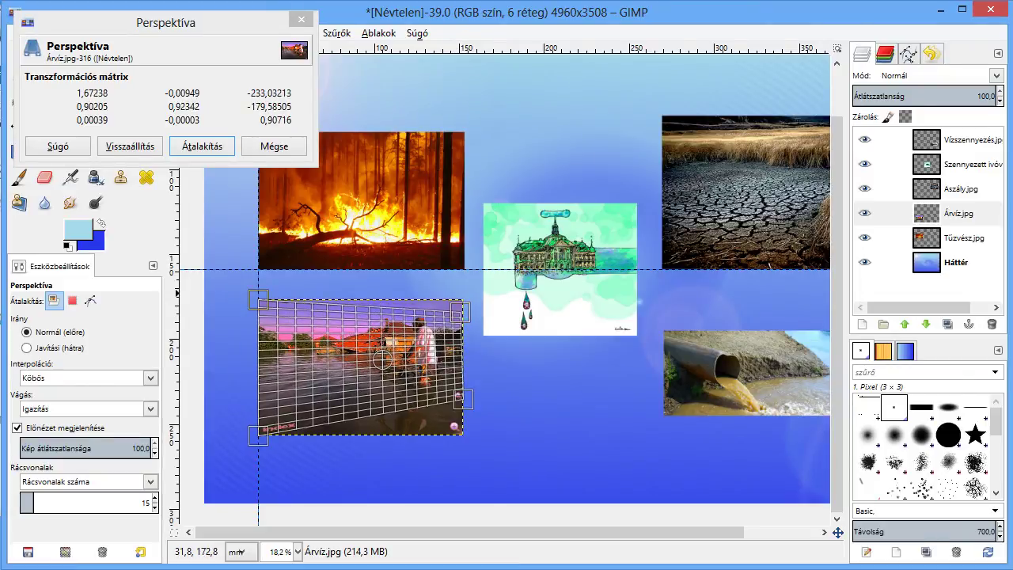
{"action": "left_click_drag", "start_coordinate": [262, 303], "coordinate": [260, 305]}
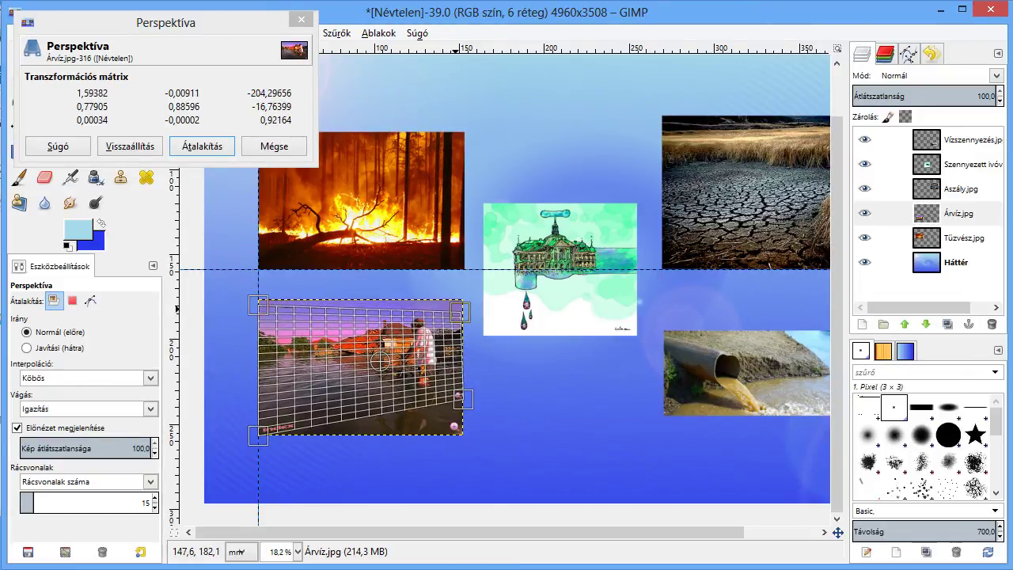
{"action": "mouse_move", "coordinate": [461, 310]}
{"action": "left_mouse_down"}
{"action": "mouse_move", "coordinate": [471, 320]}
{"action": "mouse_move", "coordinate": [457, 319]}
{"action": "left_mouse_up"}
{"action": "left_click", "coordinate": [202, 146]}
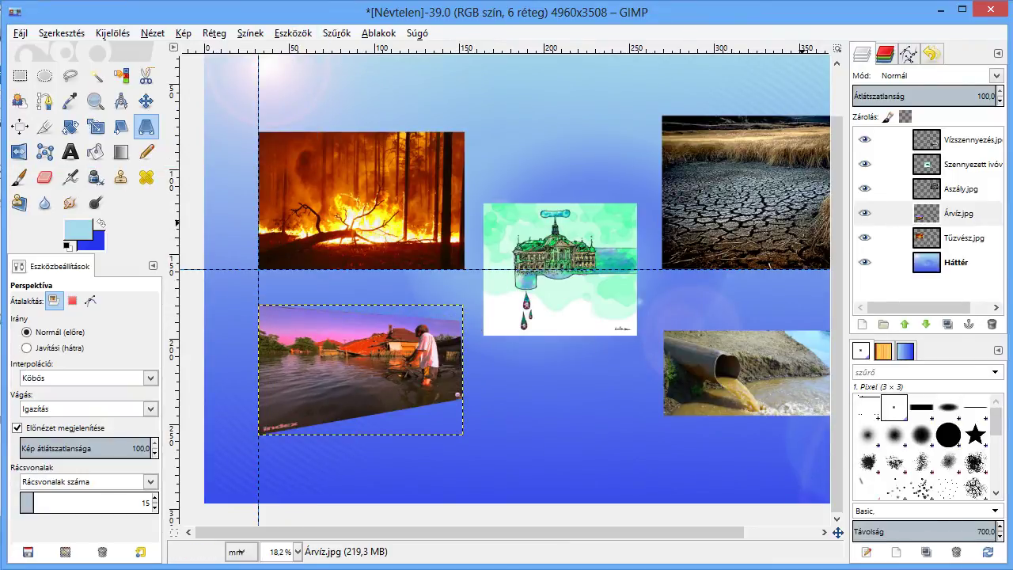
- Apply a perspective skew to the fire photo, shortening its right edge toward the centre
{"action": "left_click", "coordinate": [890, 237]}
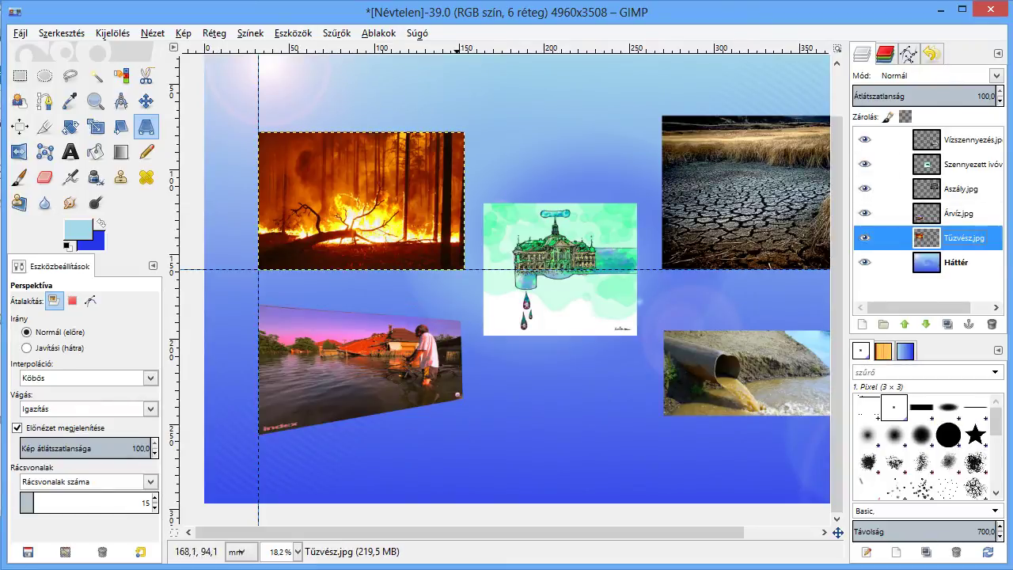
{"action": "left_click", "coordinate": [399, 178]}
{"action": "left_click_drag", "start_coordinate": [463, 255], "coordinate": [470, 247]}
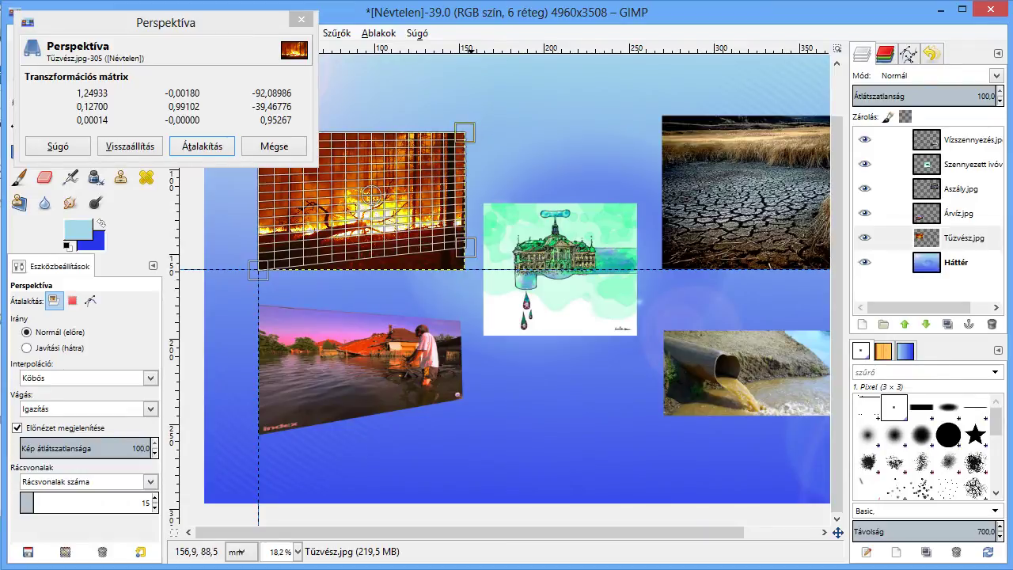
{"action": "left_click_drag", "start_coordinate": [468, 133], "coordinate": [469, 141]}
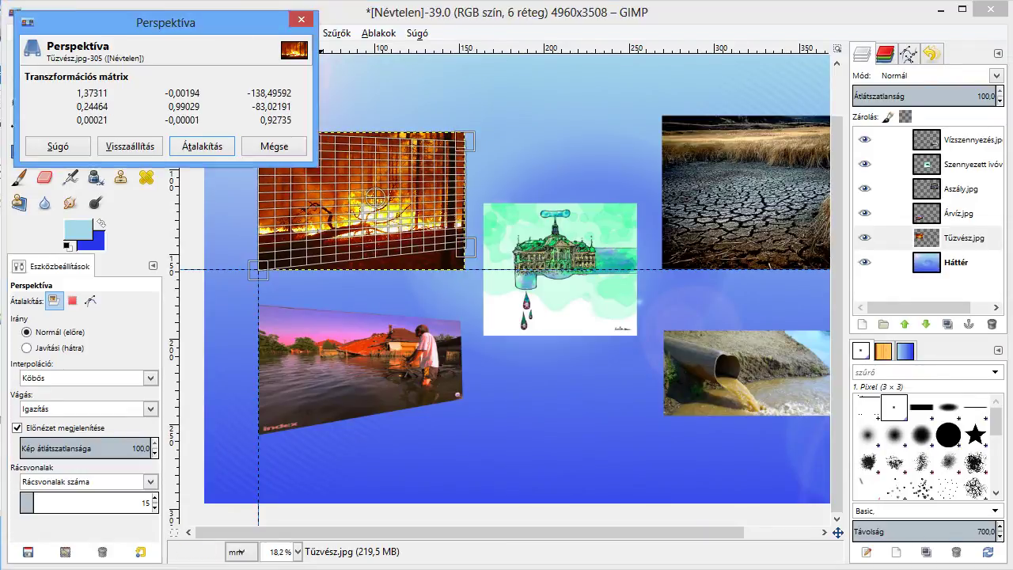
{"action": "left_click_drag", "start_coordinate": [165, 22], "coordinate": [665, 45]}
{"action": "left_click_drag", "start_coordinate": [258, 133], "coordinate": [258, 127]}
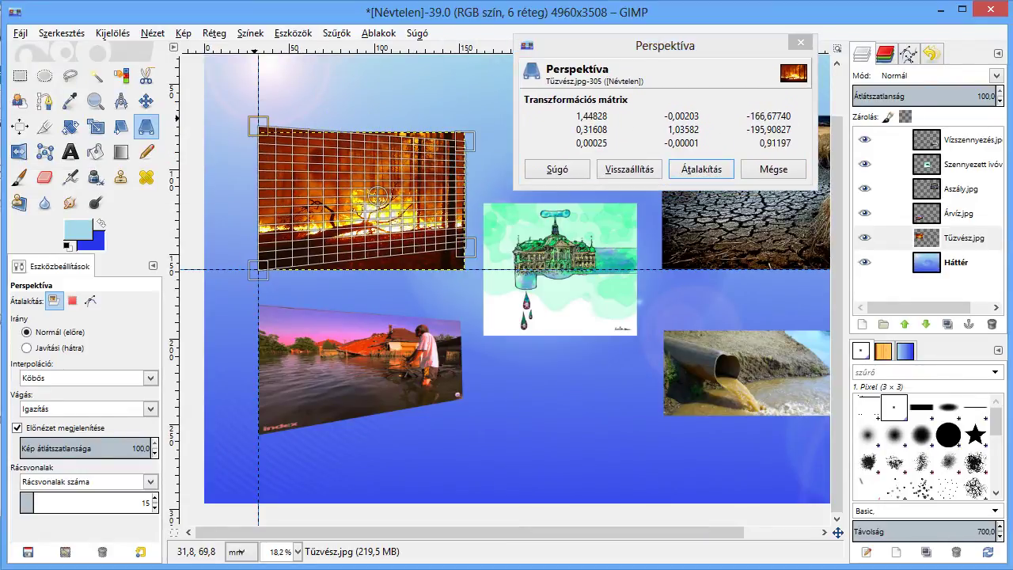
{"action": "left_click_drag", "start_coordinate": [469, 139], "coordinate": [475, 140]}
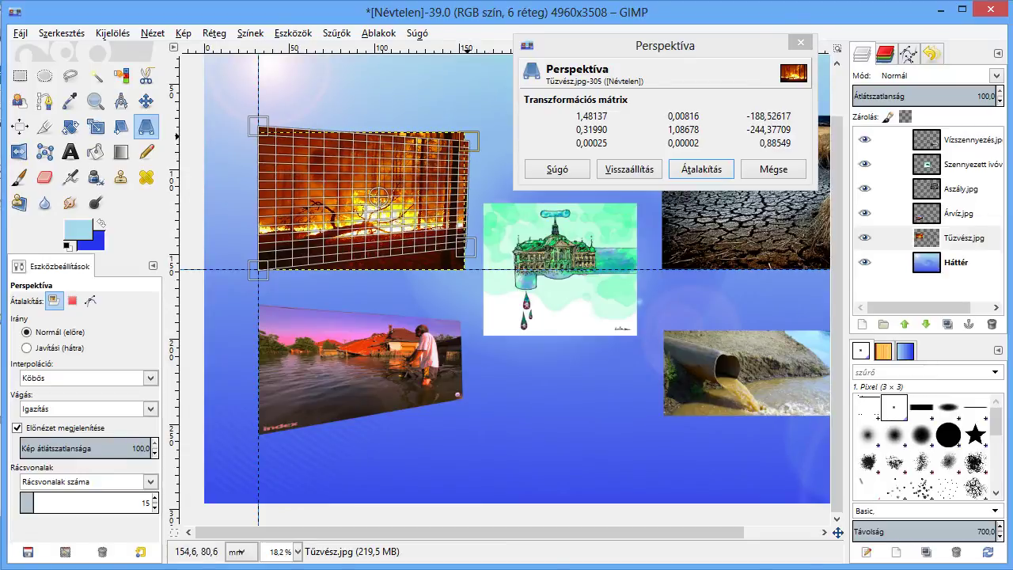
{"action": "left_click_drag", "start_coordinate": [470, 252], "coordinate": [477, 263]}
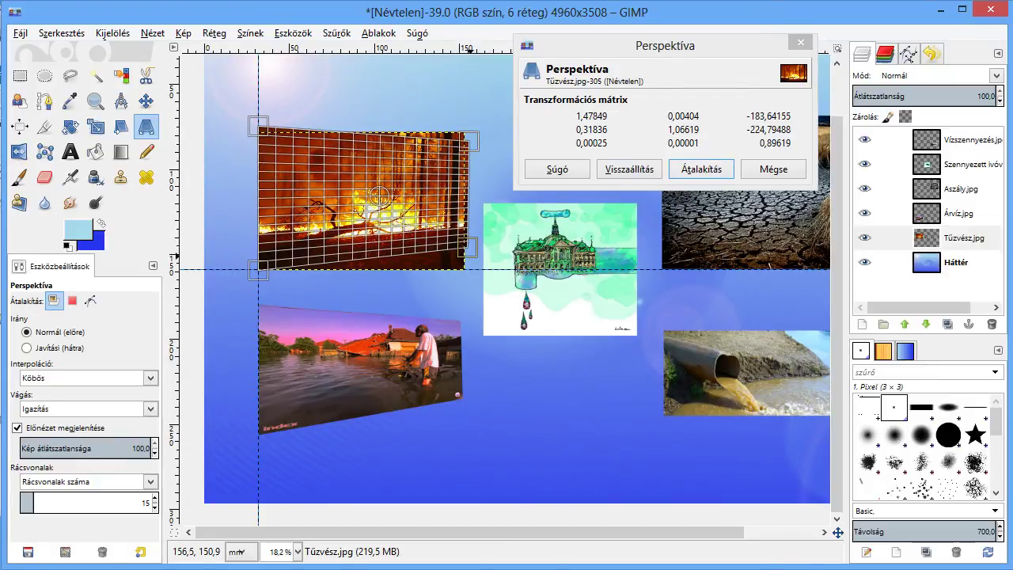
{"action": "left_click_drag", "start_coordinate": [479, 263], "coordinate": [478, 255]}
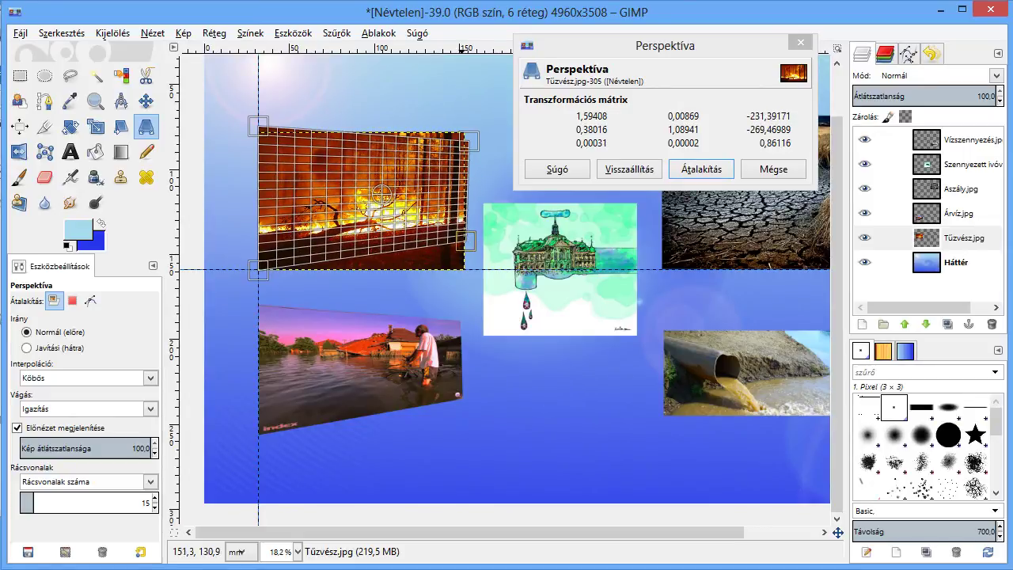
{"action": "left_click", "coordinate": [701, 168]}
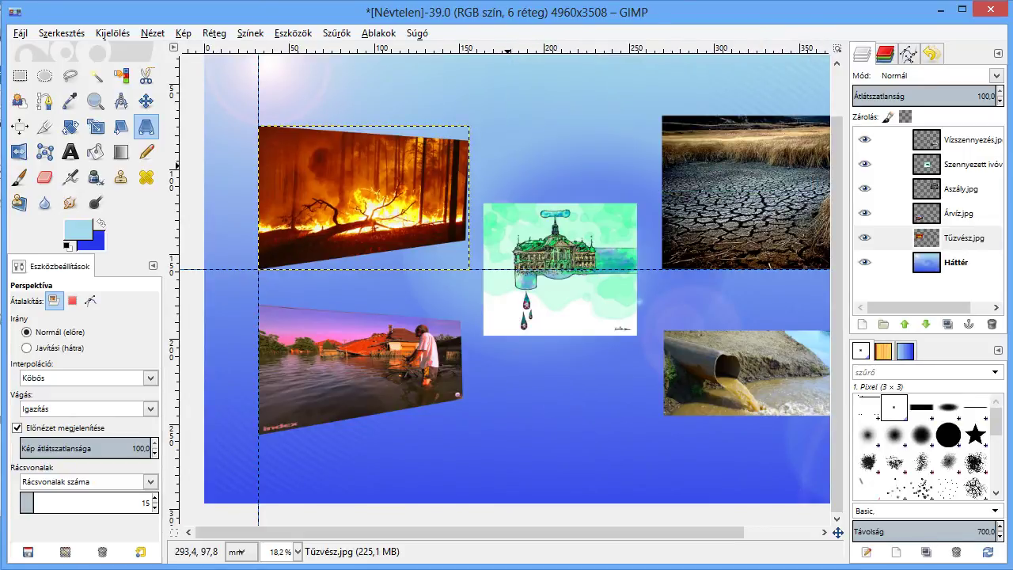
- Refine the fire photo's bottom-right corner with a second perspective transform
{"action": "left_click_drag", "start_coordinate": [470, 532], "coordinate": [534, 532]}
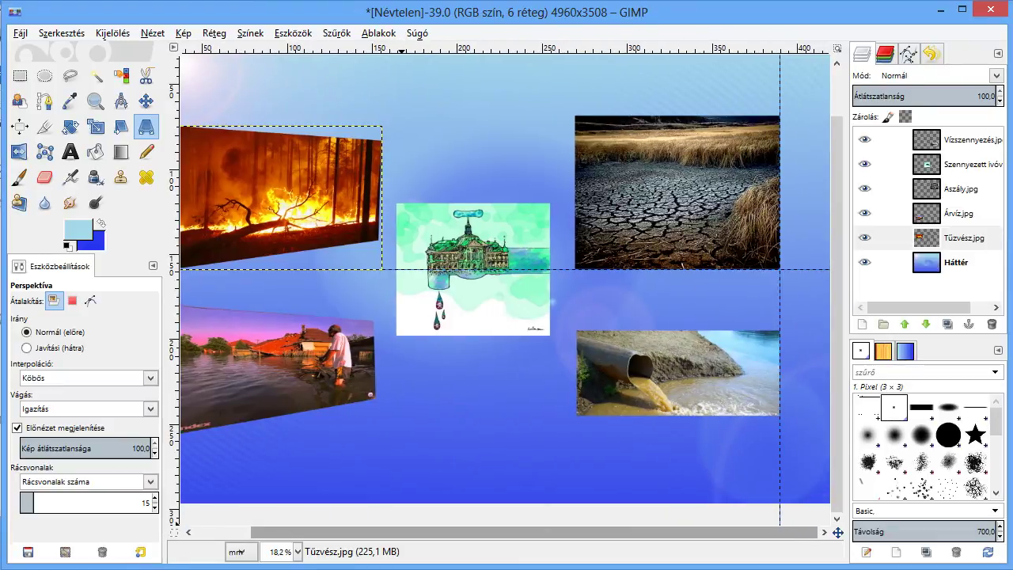
{"action": "left_click", "coordinate": [290, 230]}
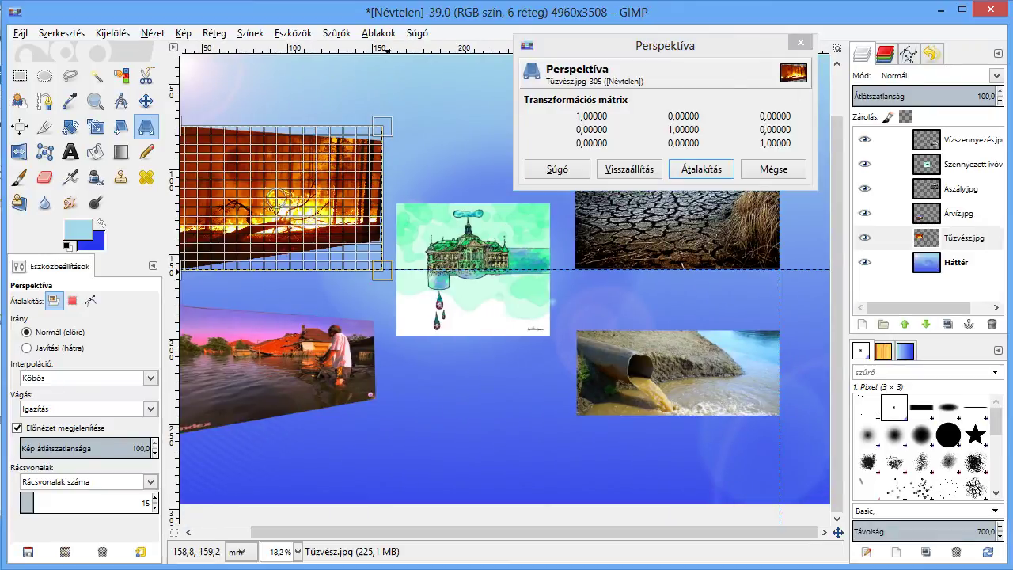
{"action": "left_click_drag", "start_coordinate": [383, 269], "coordinate": [388, 270]}
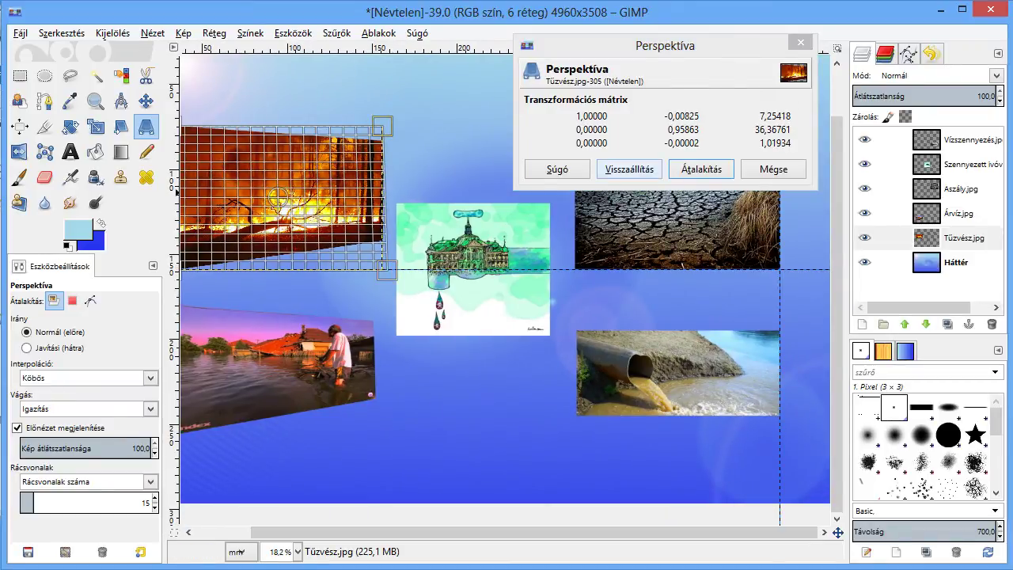
{"action": "left_click", "coordinate": [702, 168]}
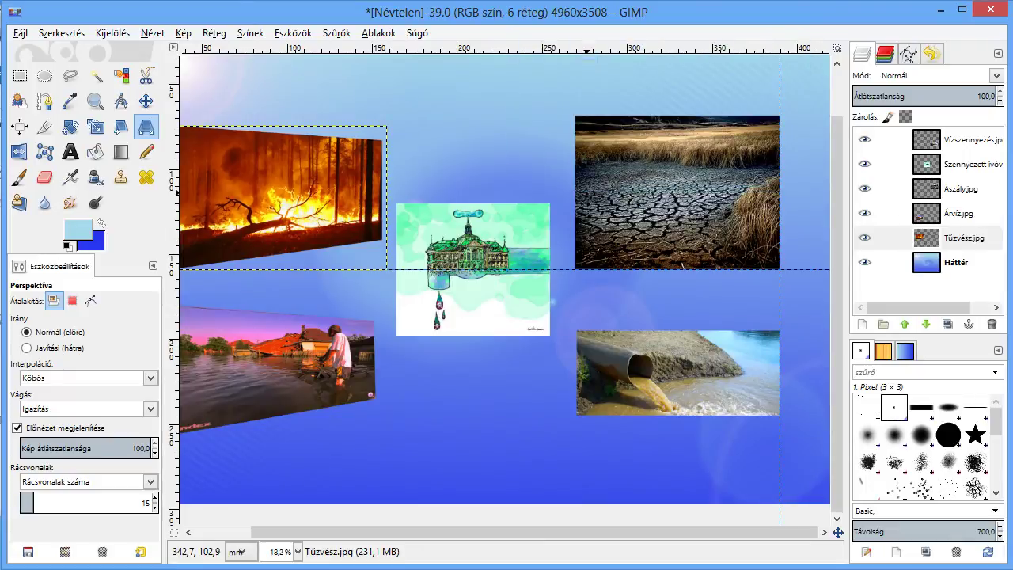
- Skew the Aszály.jpg drought photo in perspective, pulling its left corners inward
{"action": "left_click", "coordinate": [962, 189]}
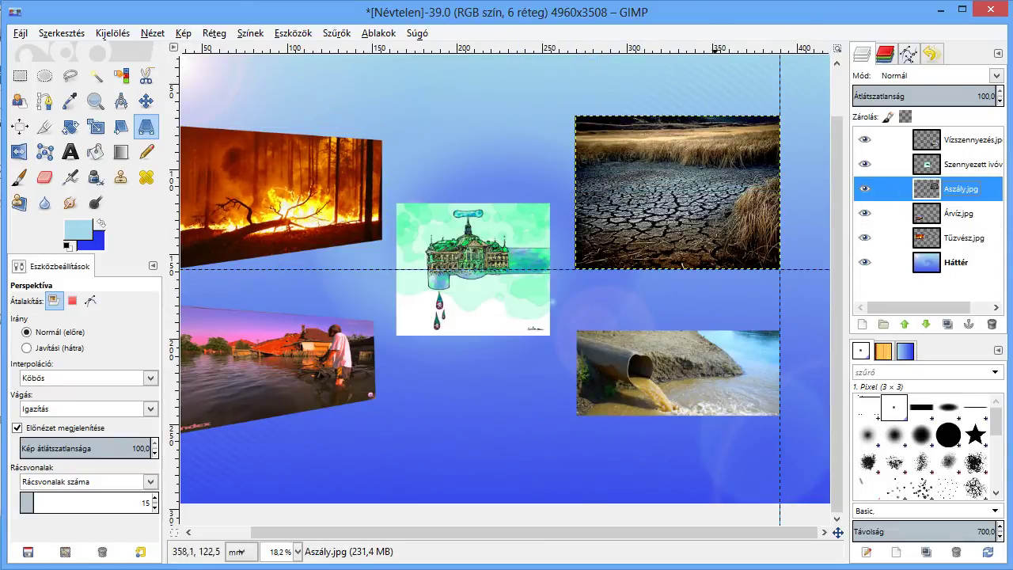
{"action": "left_click", "coordinate": [673, 208]}
{"action": "left_click_drag", "start_coordinate": [665, 45], "coordinate": [260, 103]}
{"action": "left_click_drag", "start_coordinate": [575, 269], "coordinate": [571, 235]}
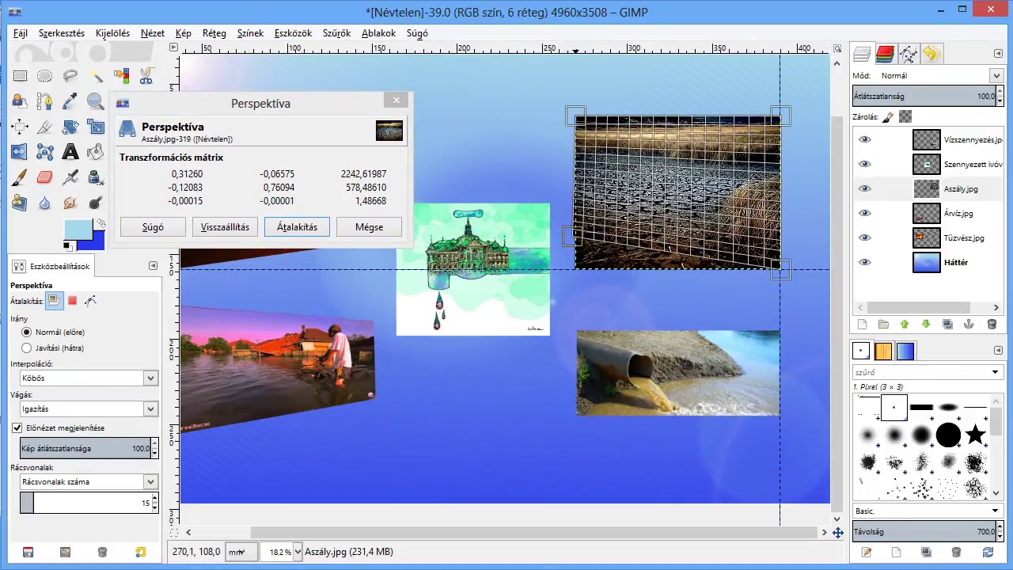
{"action": "left_click_drag", "start_coordinate": [577, 240], "coordinate": [579, 231]}
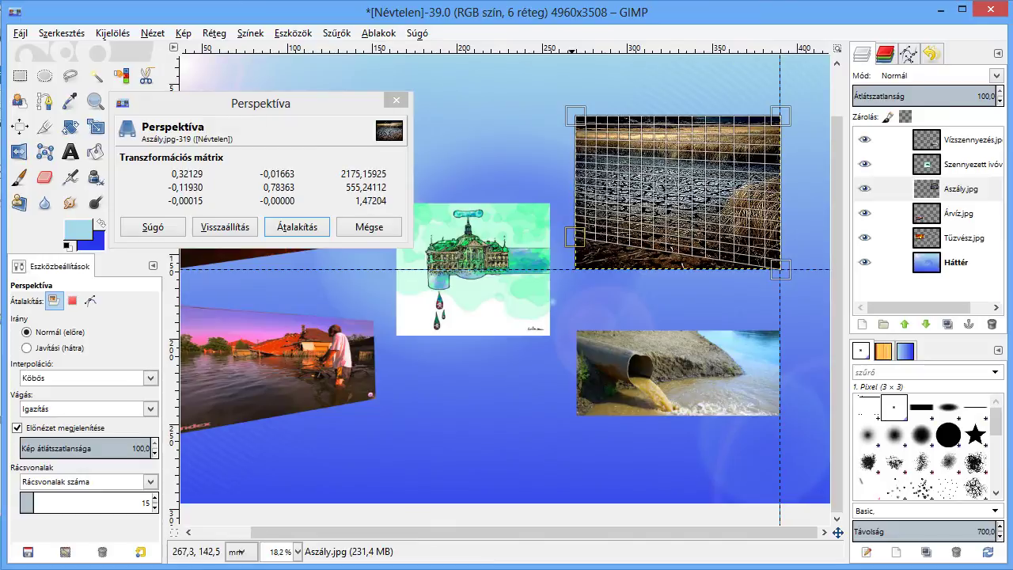
{"action": "left_click_drag", "start_coordinate": [575, 116], "coordinate": [573, 139]}
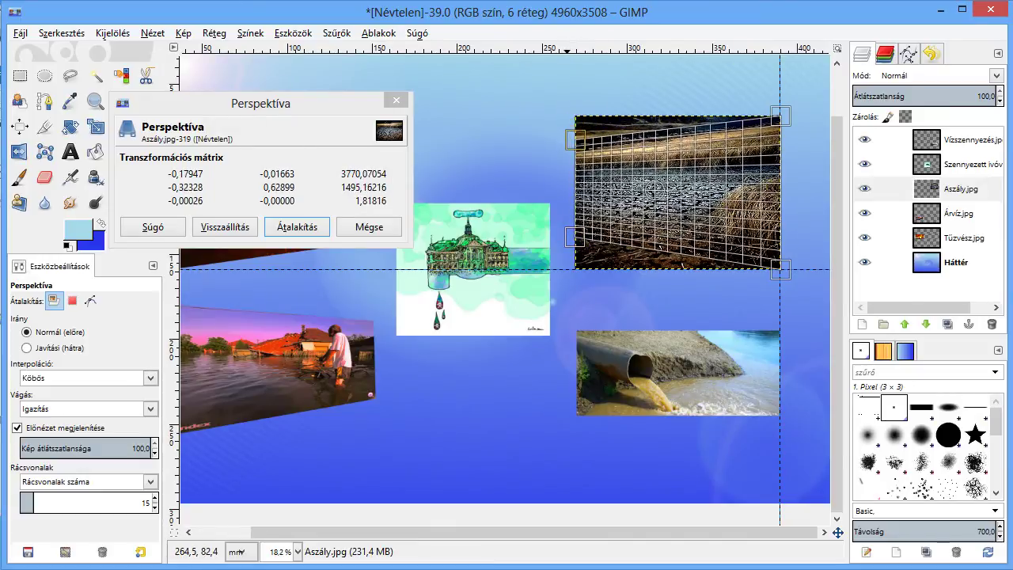
{"action": "left_click", "coordinate": [297, 227]}
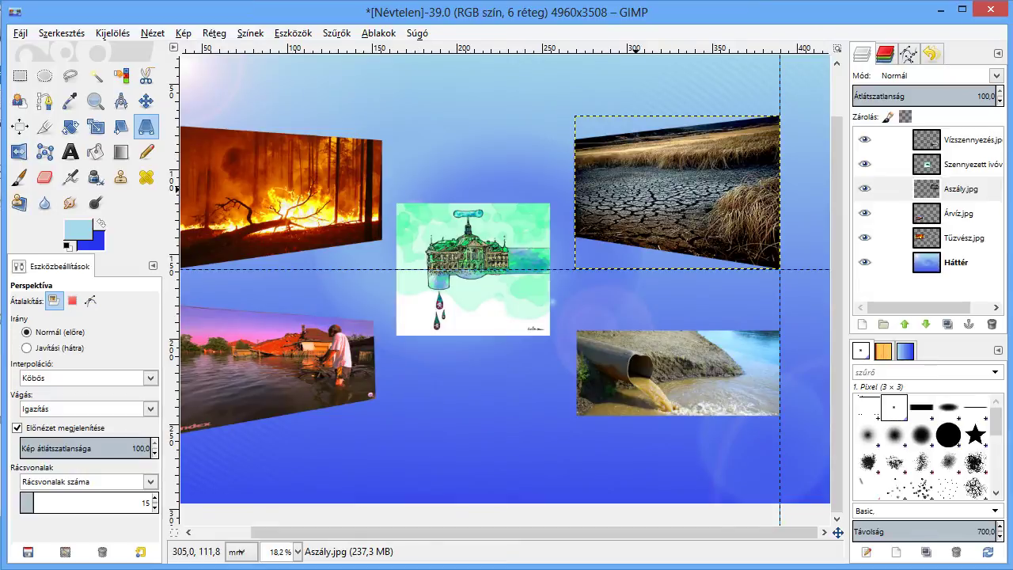
- Refine the drought photo's perspective by nudging its top-left corner down
{"action": "left_click", "coordinate": [638, 195]}
{"action": "mouse_move", "coordinate": [238, 100]}
{"action": "left_mouse_down"}
{"action": "mouse_move", "coordinate": [255, 11]}
{"action": "mouse_move", "coordinate": [239, 3]}
{"action": "mouse_move", "coordinate": [300, 313]}
{"action": "left_mouse_up"}
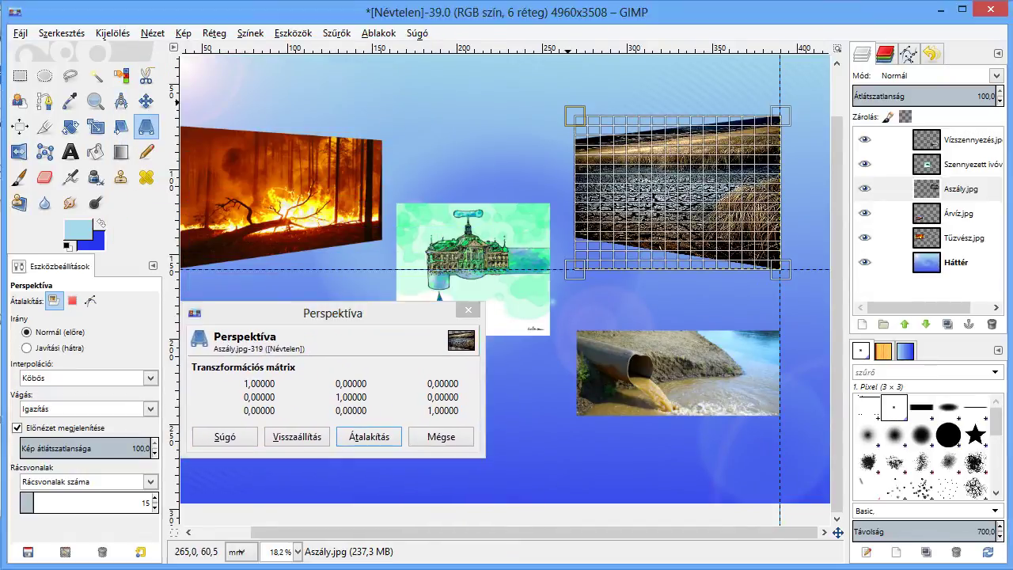
{"action": "left_click_drag", "start_coordinate": [570, 116], "coordinate": [570, 118]}
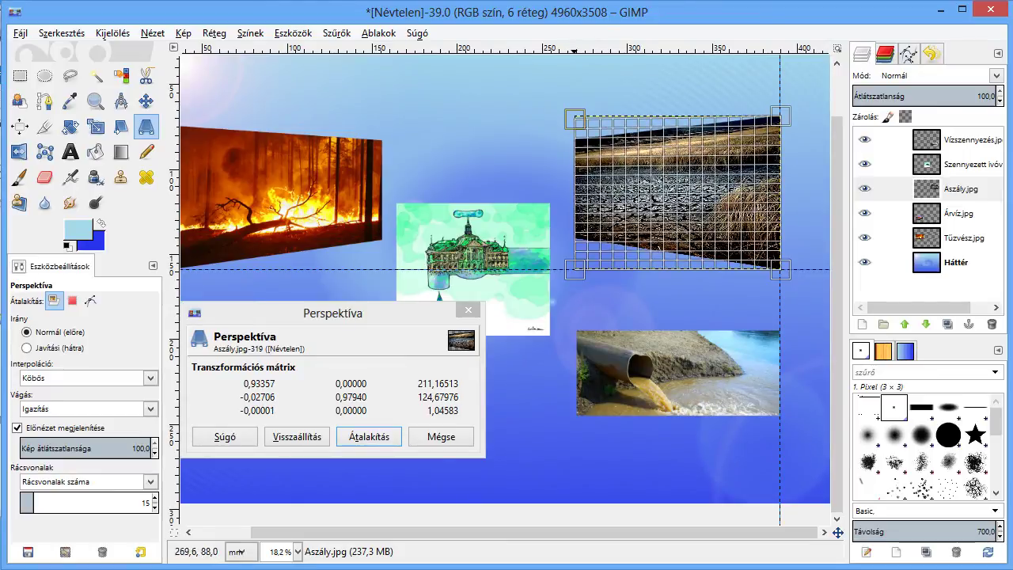
{"action": "left_click", "coordinate": [369, 436]}
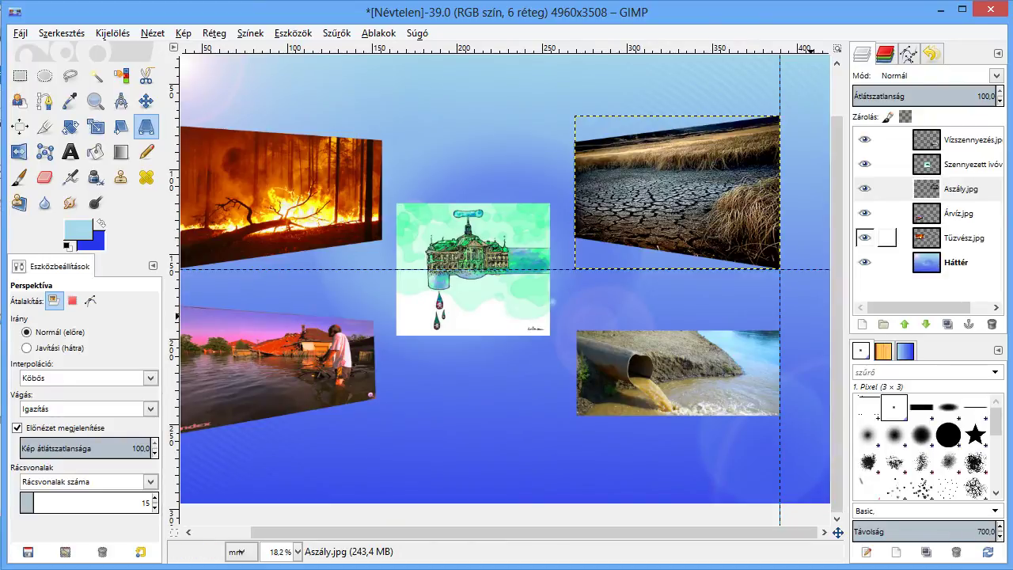
{"action": "left_click", "coordinate": [926, 238]}
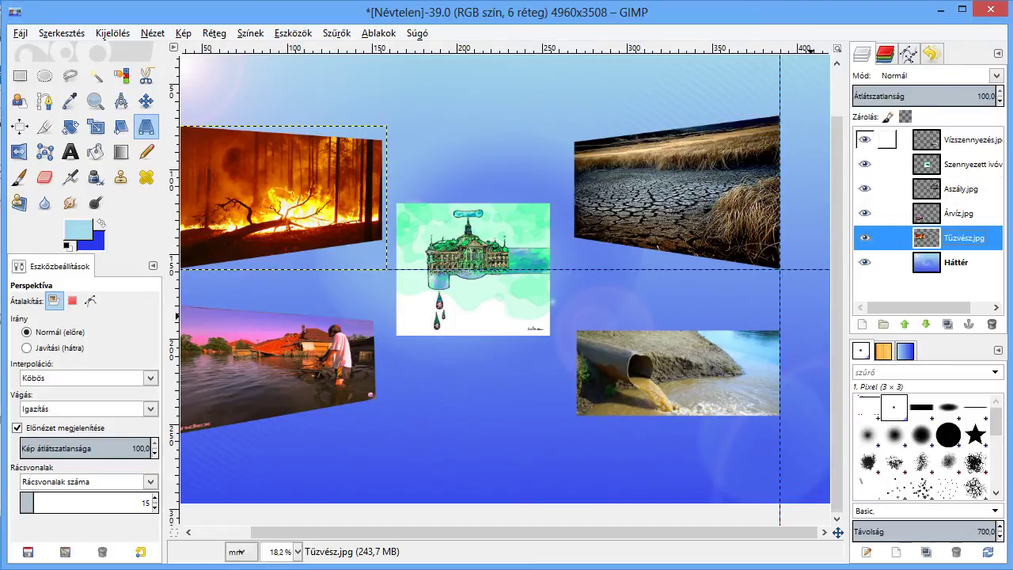
- Skew the Vízszennyezés.jpg pipe photo in perspective so its left edge is shorter
{"action": "left_click", "coordinate": [927, 140]}
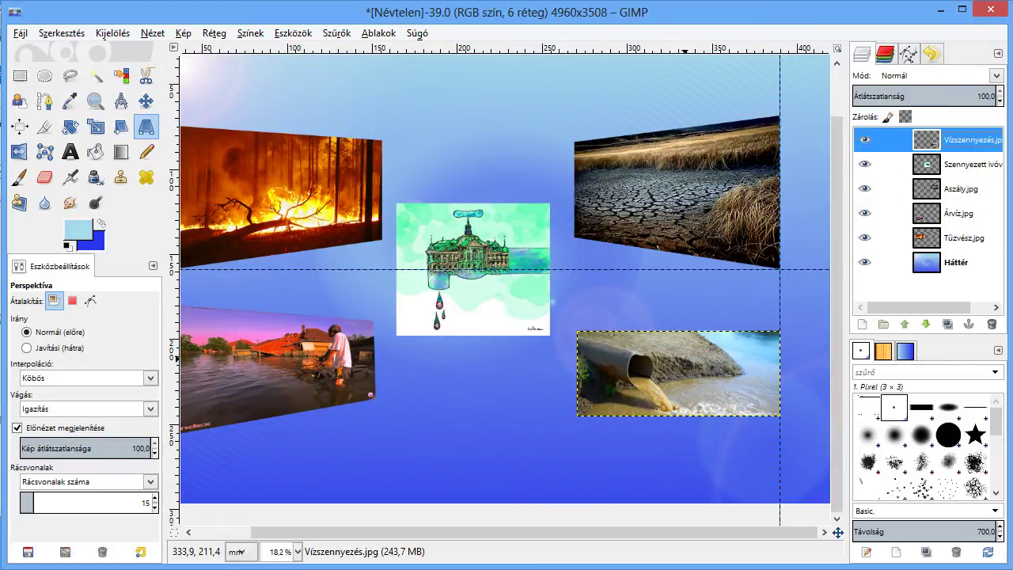
{"action": "left_click", "coordinate": [690, 365]}
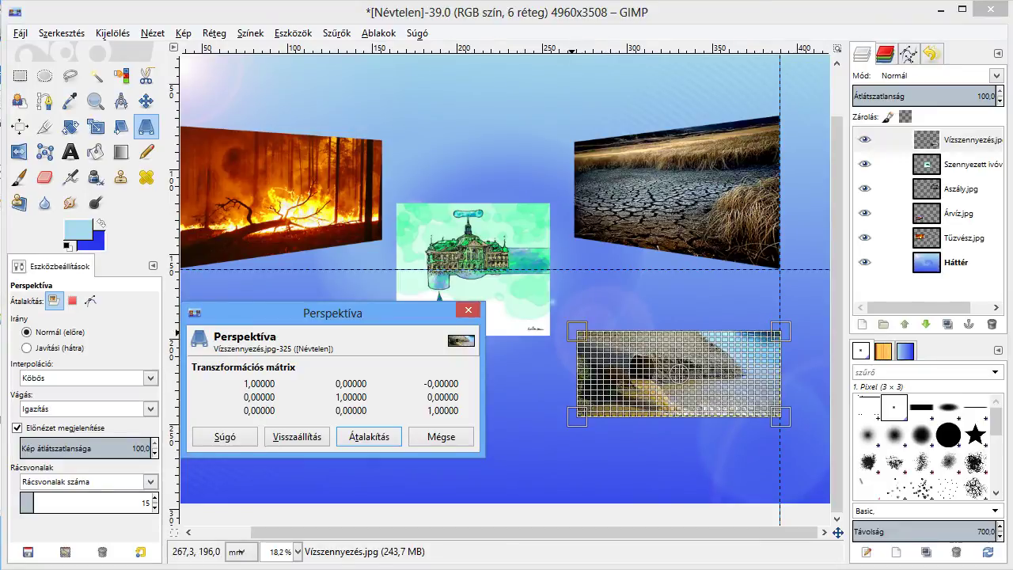
{"action": "left_click_drag", "start_coordinate": [578, 333], "coordinate": [578, 322]}
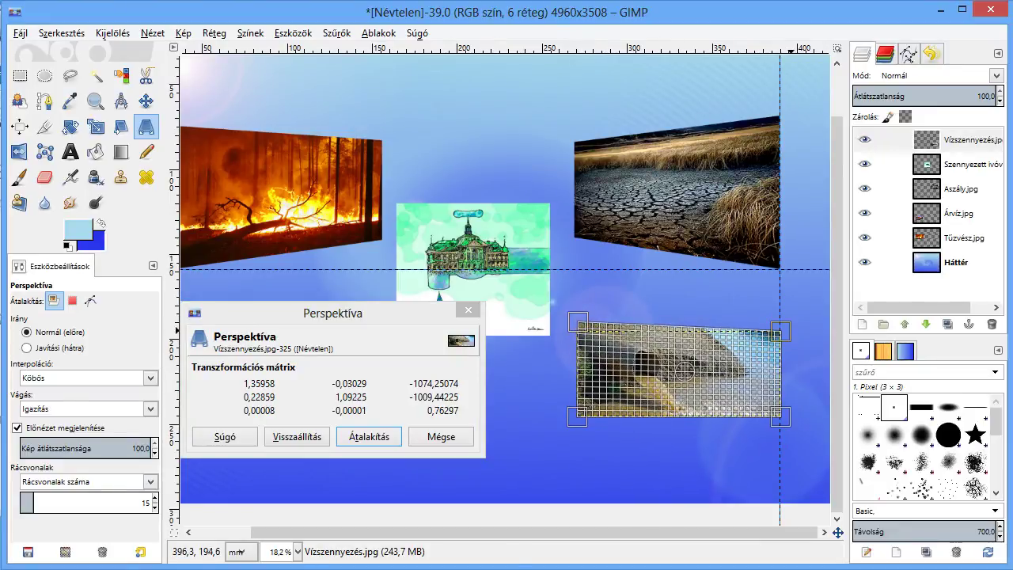
{"action": "left_click_drag", "start_coordinate": [782, 331], "coordinate": [782, 305]}
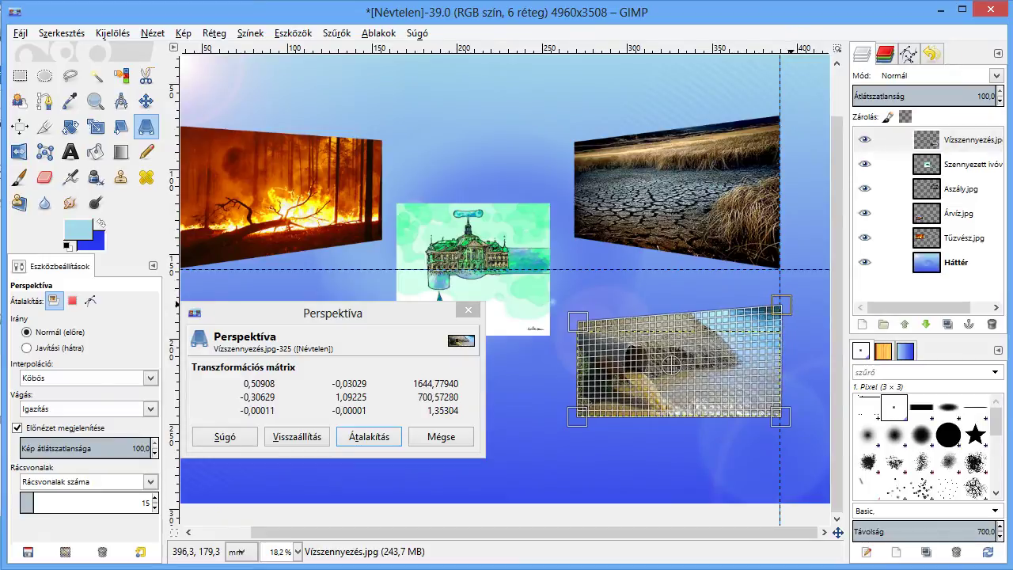
{"action": "left_click_drag", "start_coordinate": [781, 415], "coordinate": [781, 428]}
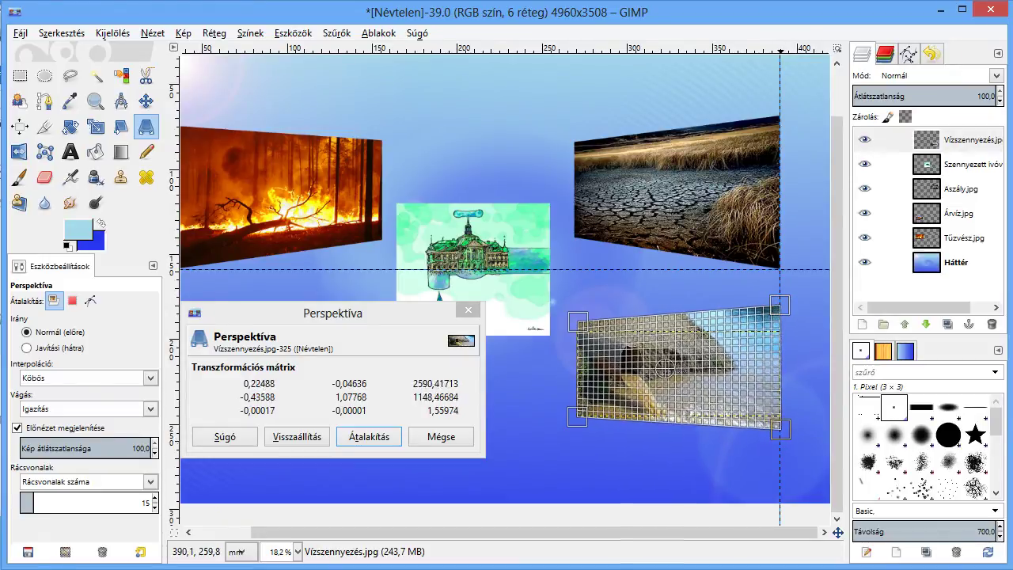
{"action": "left_click_drag", "start_coordinate": [577, 321], "coordinate": [577, 311]}
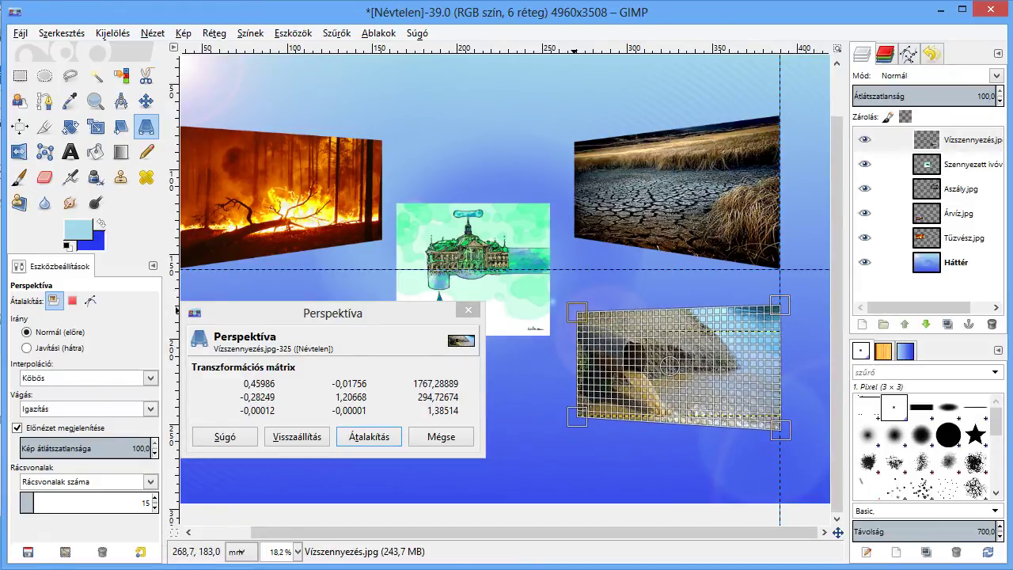
{"action": "mouse_move", "coordinate": [577, 416]}
{"action": "left_mouse_down"}
{"action": "mouse_move", "coordinate": [577, 404]}
{"action": "mouse_move", "coordinate": [589, 405]}
{"action": "left_mouse_up"}
{"action": "left_click_drag", "start_coordinate": [576, 398], "coordinate": [577, 395]}
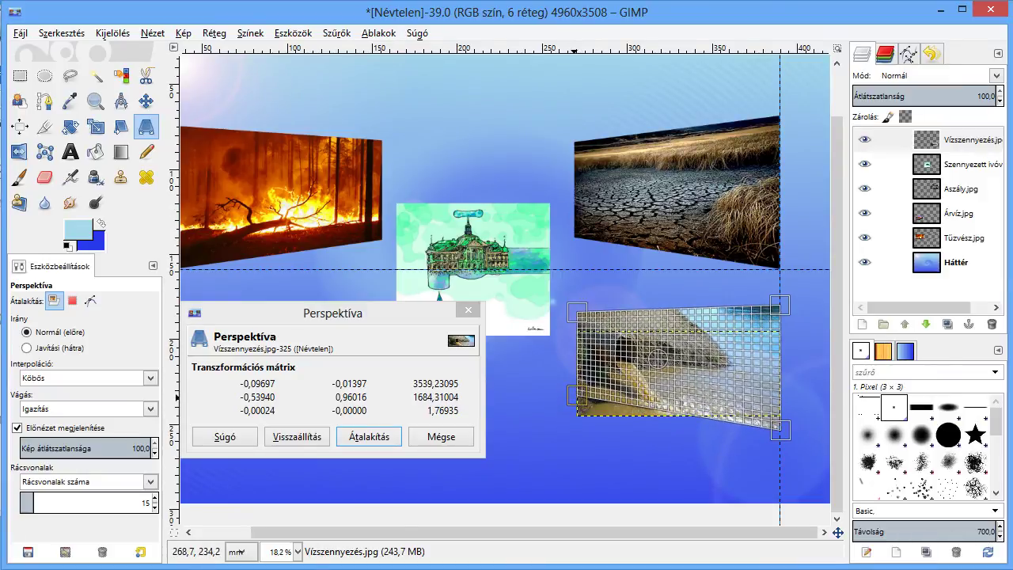
{"action": "left_click", "coordinate": [369, 437]}
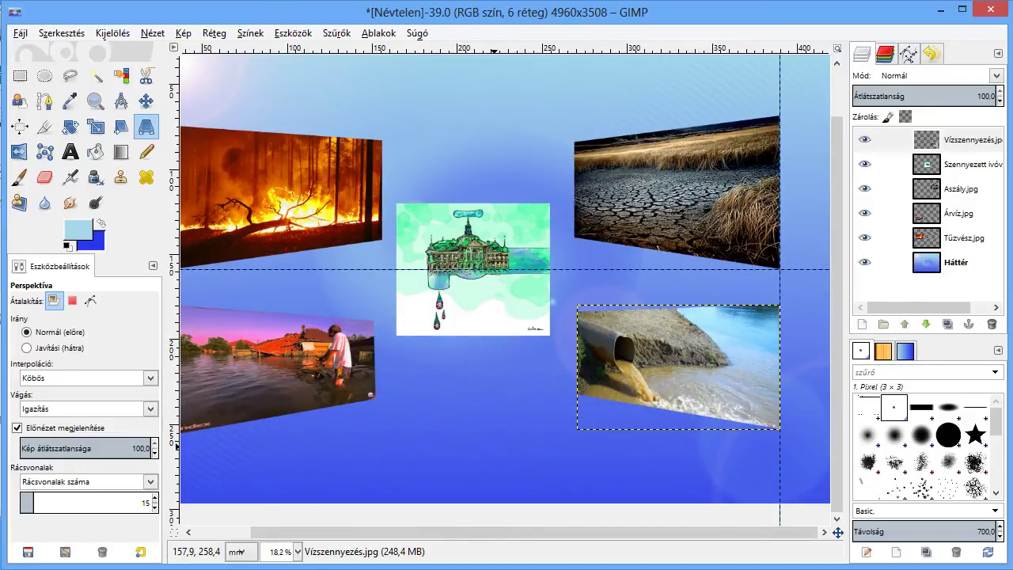
- Refine the pipe photo's perspective by nudging its top-left corner down
{"action": "left_click", "coordinate": [520, 374]}
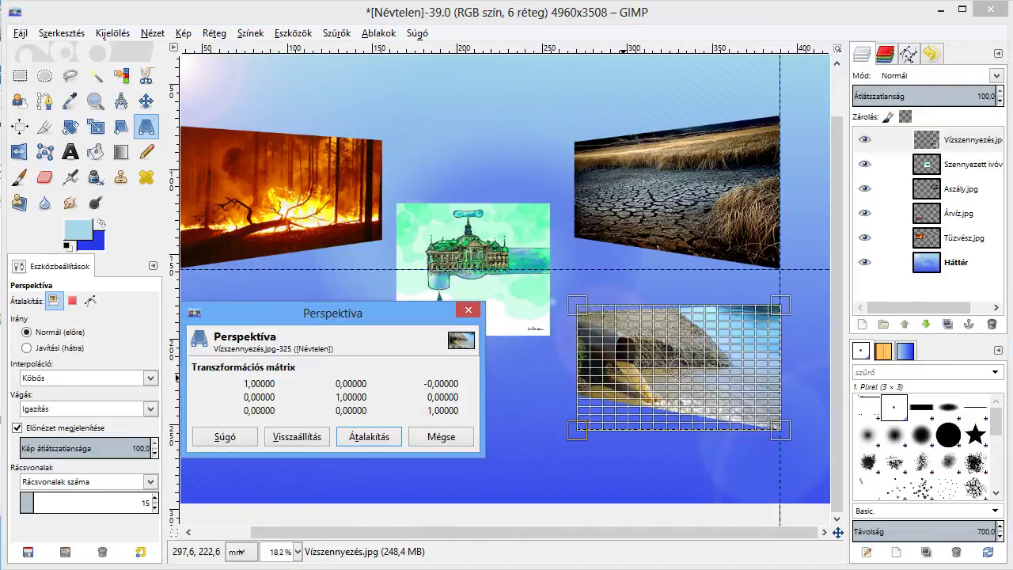
{"action": "left_click_drag", "start_coordinate": [582, 305], "coordinate": [587, 314]}
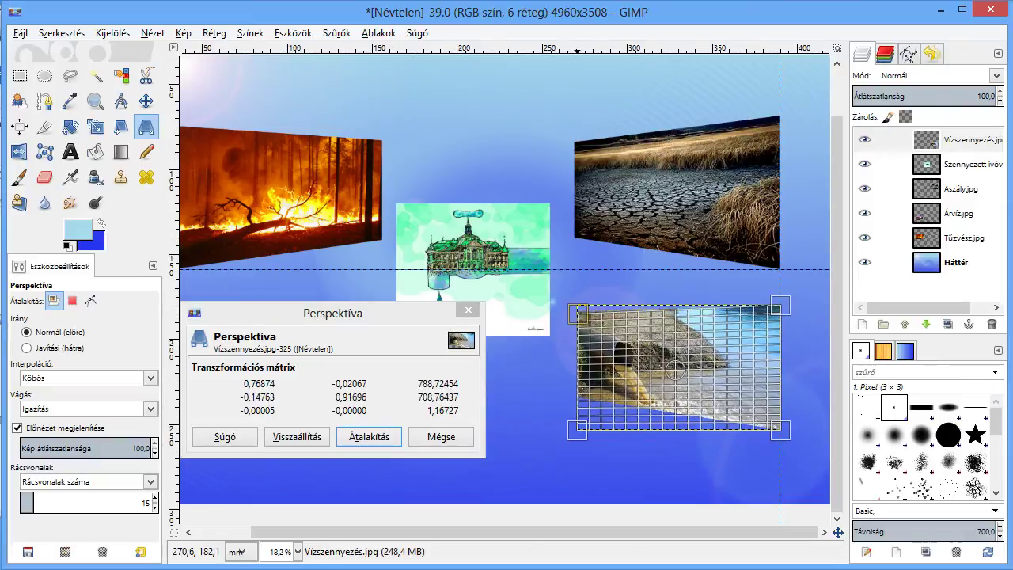
{"action": "left_click", "coordinate": [369, 436]}
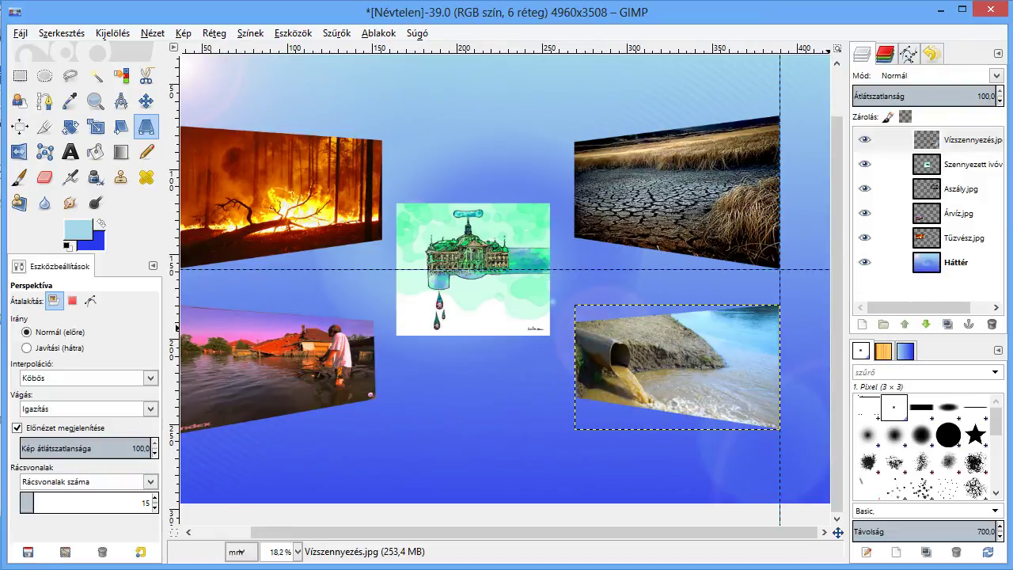
{"action": "left_click", "coordinate": [895, 140]}
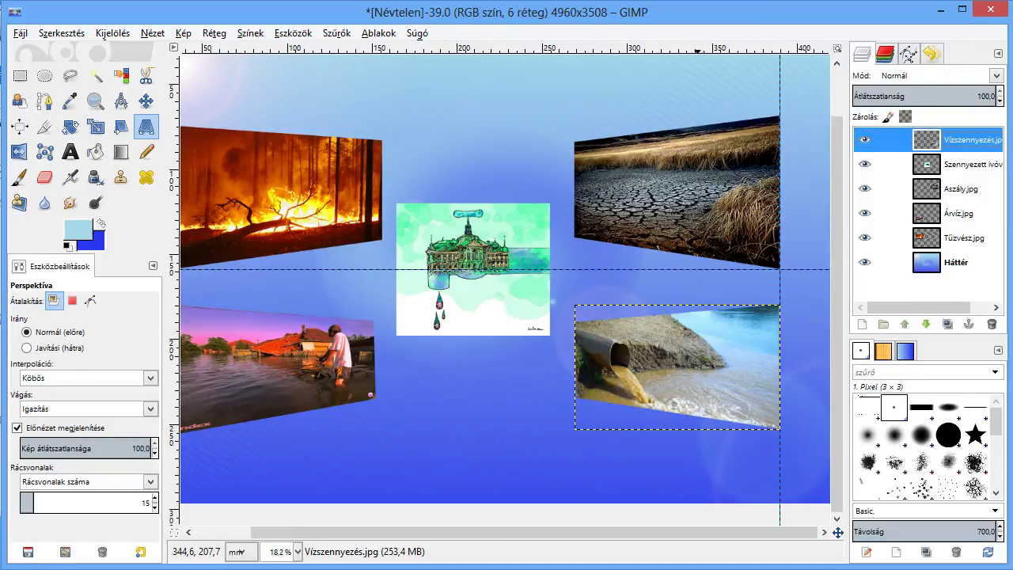
- Zoom in and duplicate the Vízszennyezés.jpg pollution photo layer
{"action": "scroll", "coordinate": [651, 378], "scroll_direction": "up", "scroll_amount": 1}
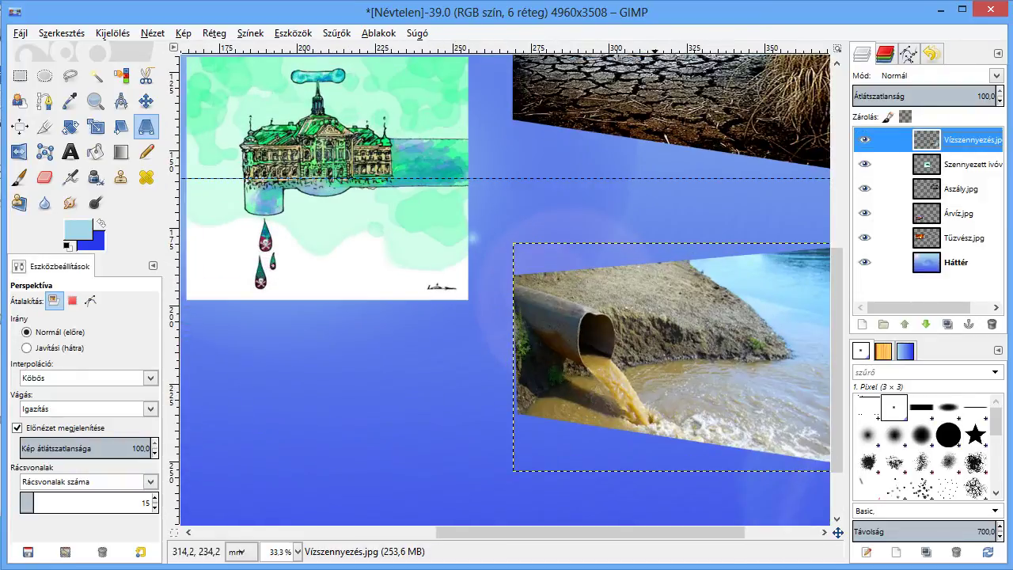
{"action": "scroll", "coordinate": [650, 379], "scroll_direction": "up", "scroll_amount": 1}
{"action": "scroll", "coordinate": [452, 412], "scroll_direction": "right", "scroll_amount": 3}
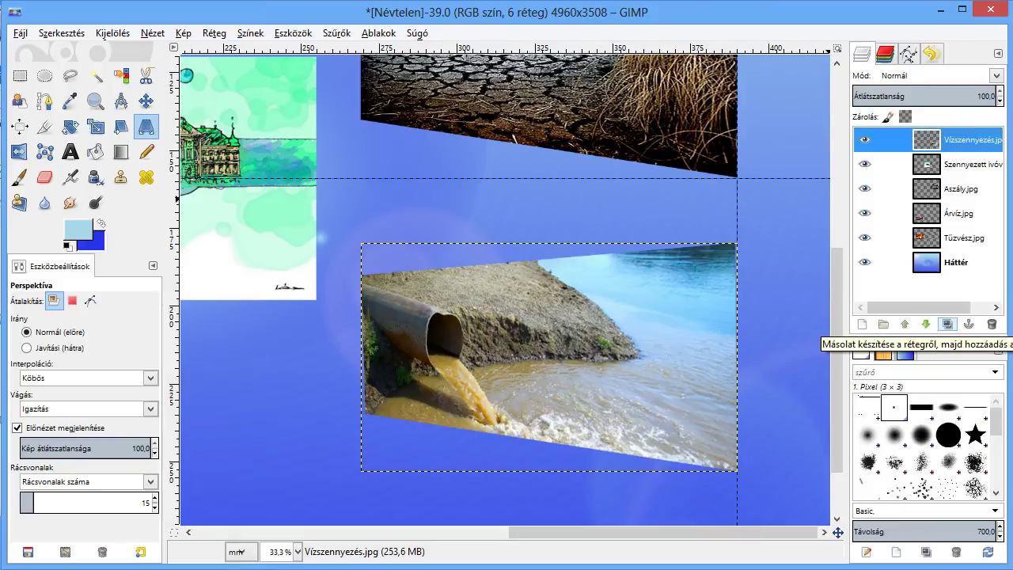
{"action": "left_click", "coordinate": [947, 325]}
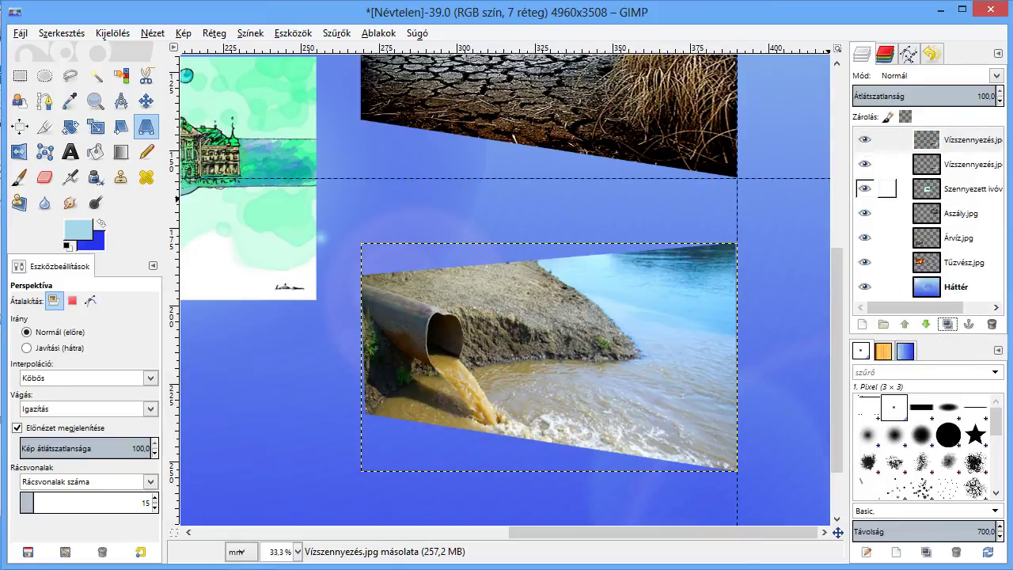
- Hide the illustration, drought, flood, wildfire and background layers, then select the original pollution layer
{"action": "left_click", "coordinate": [865, 189]}
{"action": "left_click", "coordinate": [866, 213]}
{"action": "left_click", "coordinate": [865, 237]}
{"action": "left_click", "coordinate": [865, 262]}
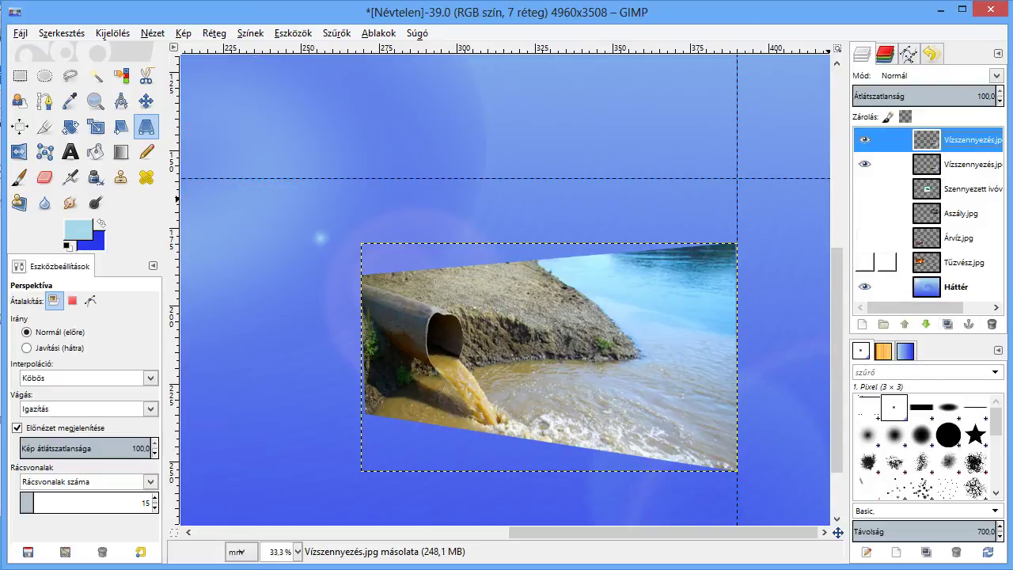
{"action": "left_click", "coordinate": [866, 287]}
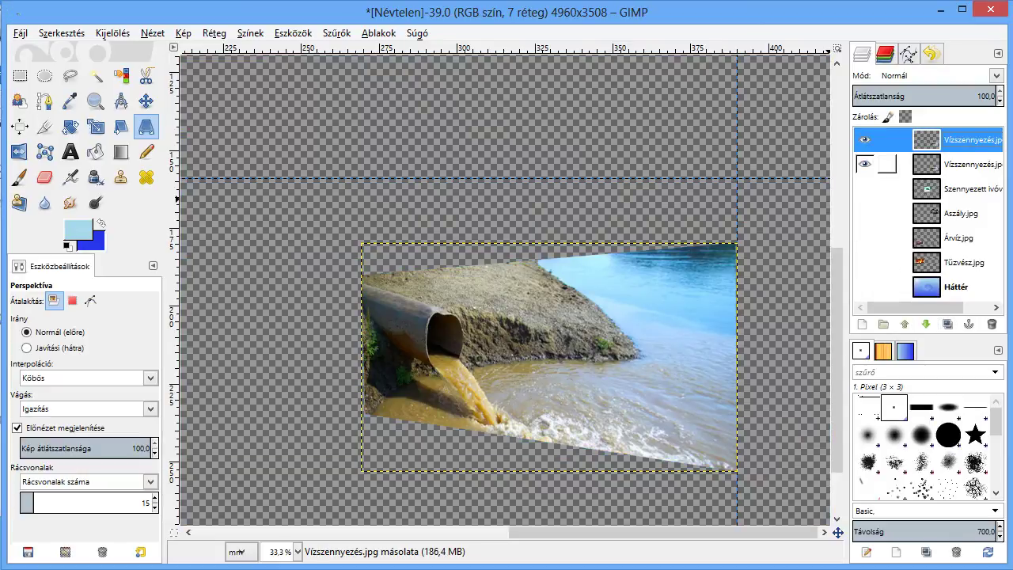
{"action": "left_click", "coordinate": [926, 163]}
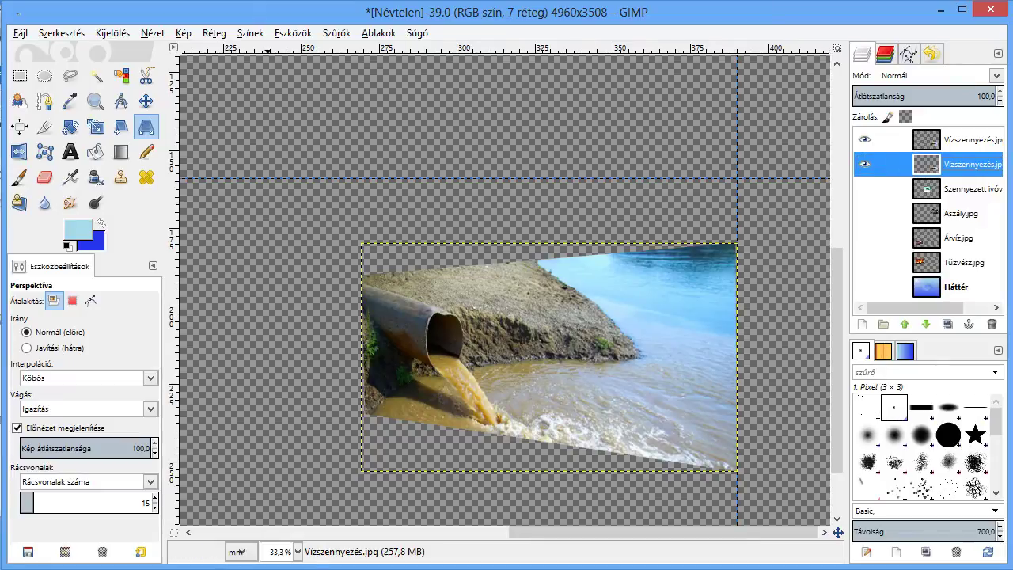
{"action": "left_click", "coordinate": [250, 33]}
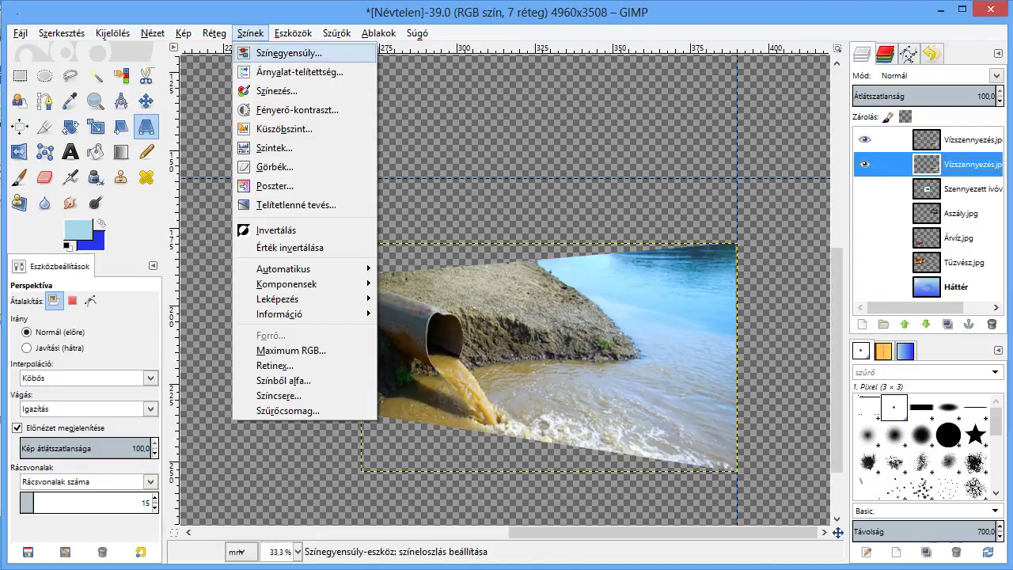
- Desaturate the original pollution layer to greyscale using Luminosity
{"action": "left_click", "coordinate": [295, 205]}
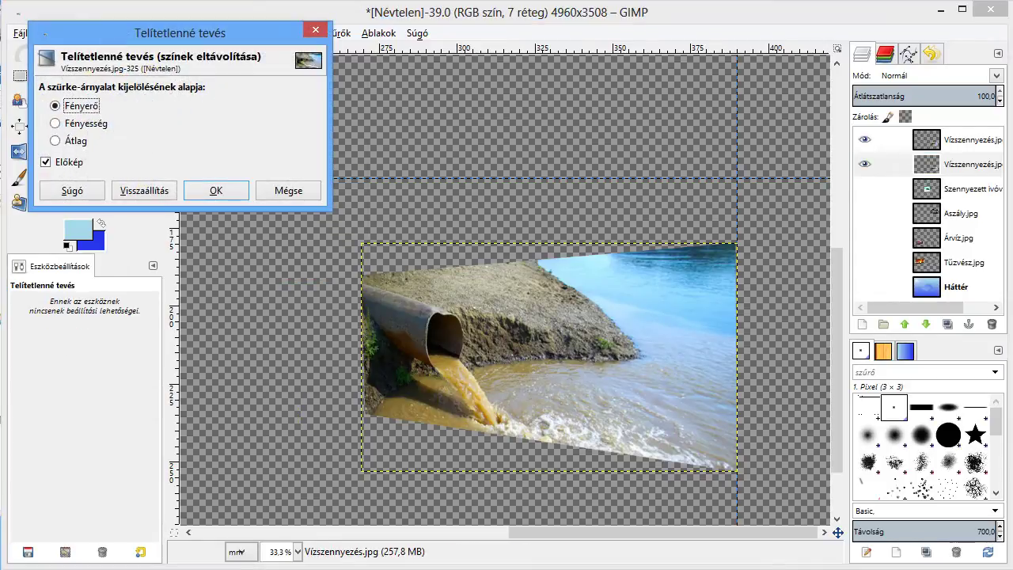
{"action": "key", "text": "Down"}
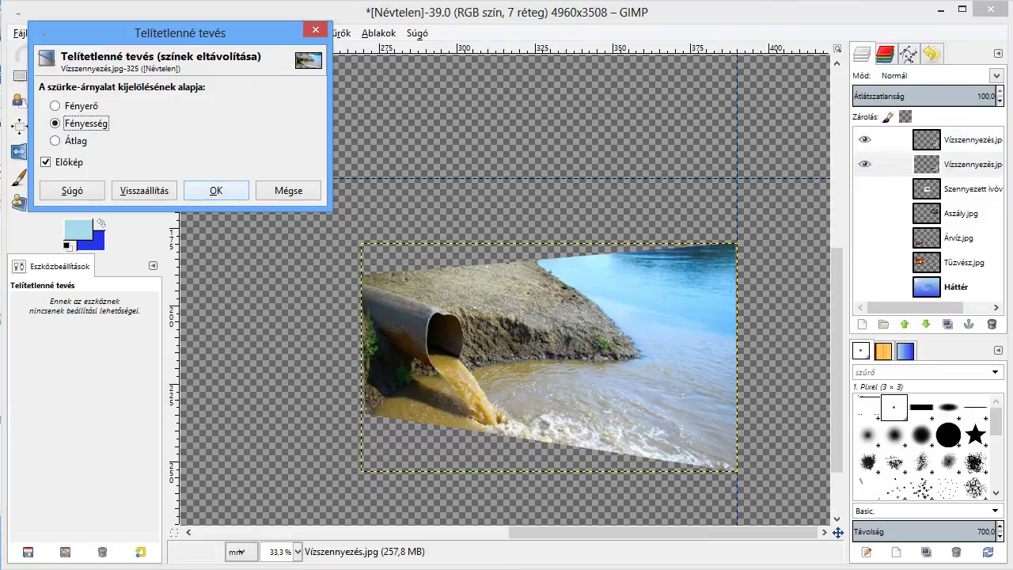
{"action": "left_click", "coordinate": [216, 190]}
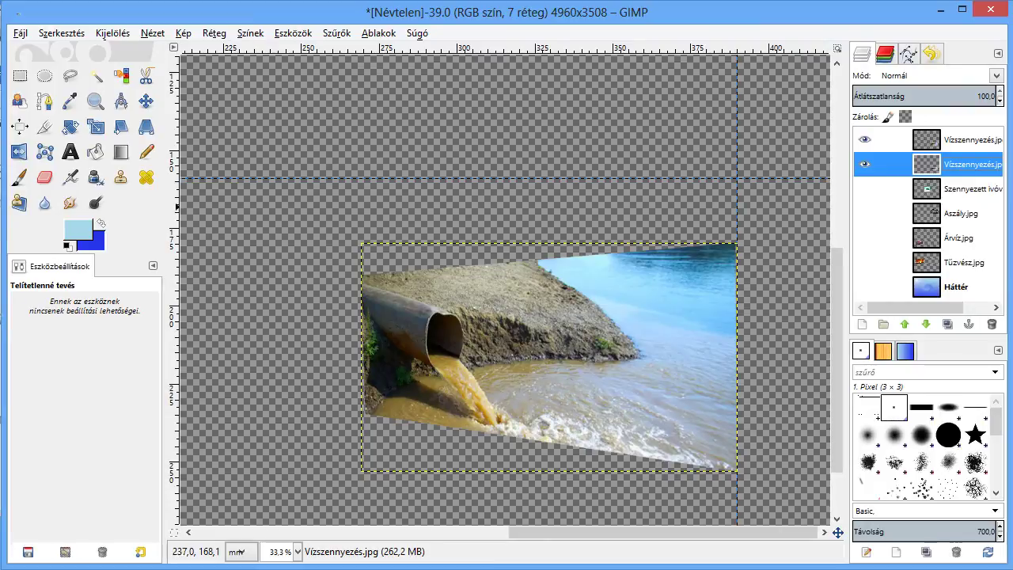
- Compare the colour copy against the greyscale layer, leaving the greyscale layer hidden
{"action": "left_click", "coordinate": [865, 139]}
{"action": "left_click", "coordinate": [864, 139]}
{"action": "left_click", "coordinate": [864, 139]}
{"action": "left_click", "coordinate": [865, 139]}
{"action": "left_click_drag", "start_coordinate": [837, 251], "coordinate": [837, 283]}
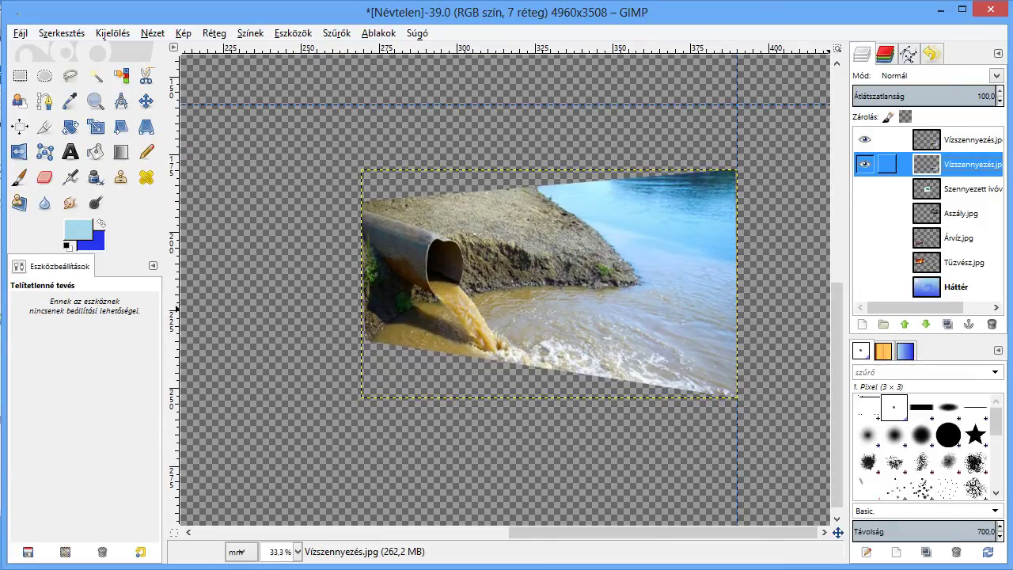
{"action": "left_click", "coordinate": [865, 164]}
{"action": "left_click", "coordinate": [865, 164]}
{"action": "left_click", "coordinate": [864, 140]}
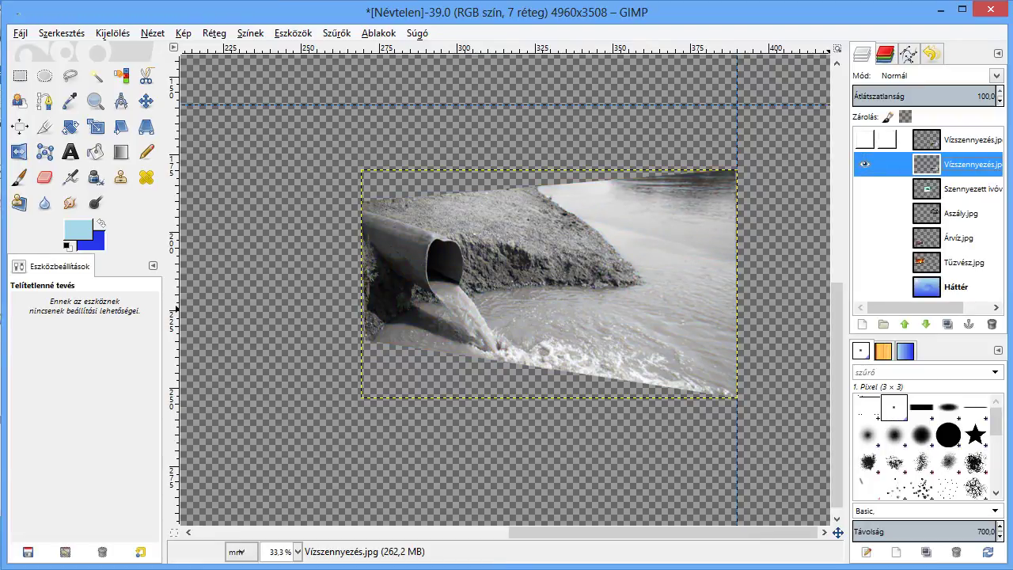
{"action": "left_click", "coordinate": [865, 140]}
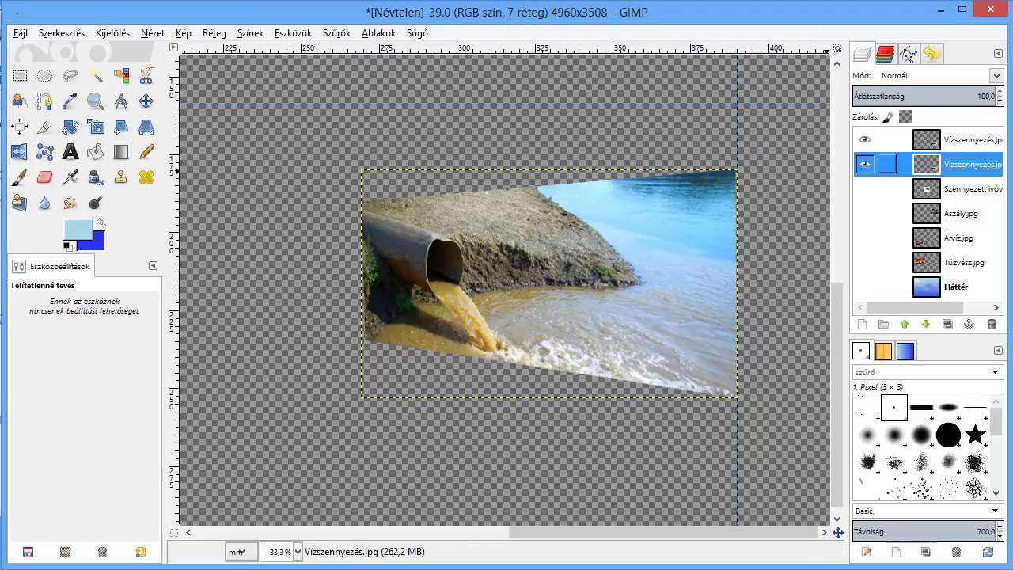
{"action": "left_click", "coordinate": [864, 164]}
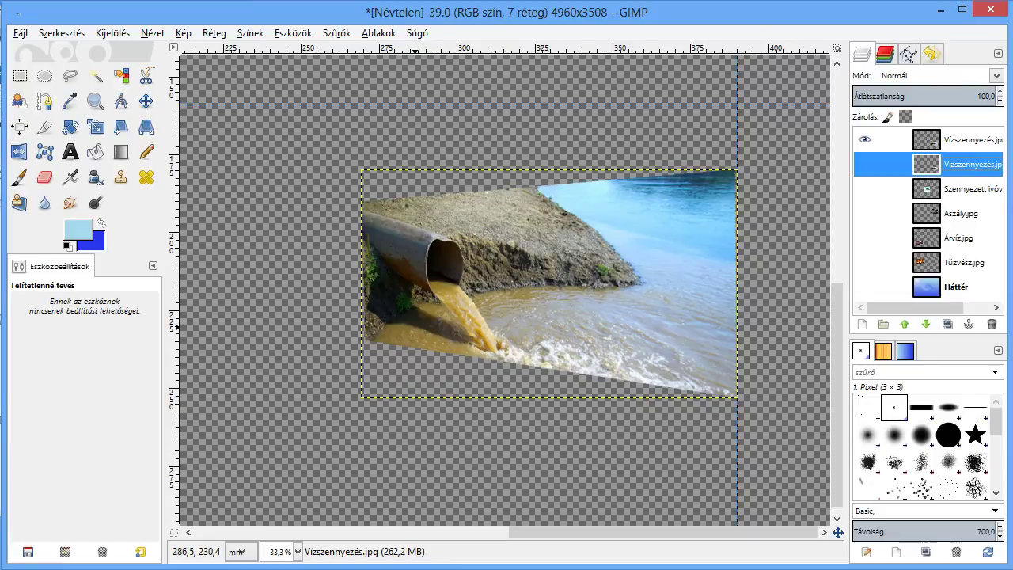
- Start a path at the water's lower-left edge, tracing the bank and stream up to the pipe mouth
{"action": "scroll", "coordinate": [414, 324], "scroll_direction": "up", "scroll_amount": 1}
{"action": "scroll", "coordinate": [408, 322], "scroll_direction": "up", "scroll_amount": 1}
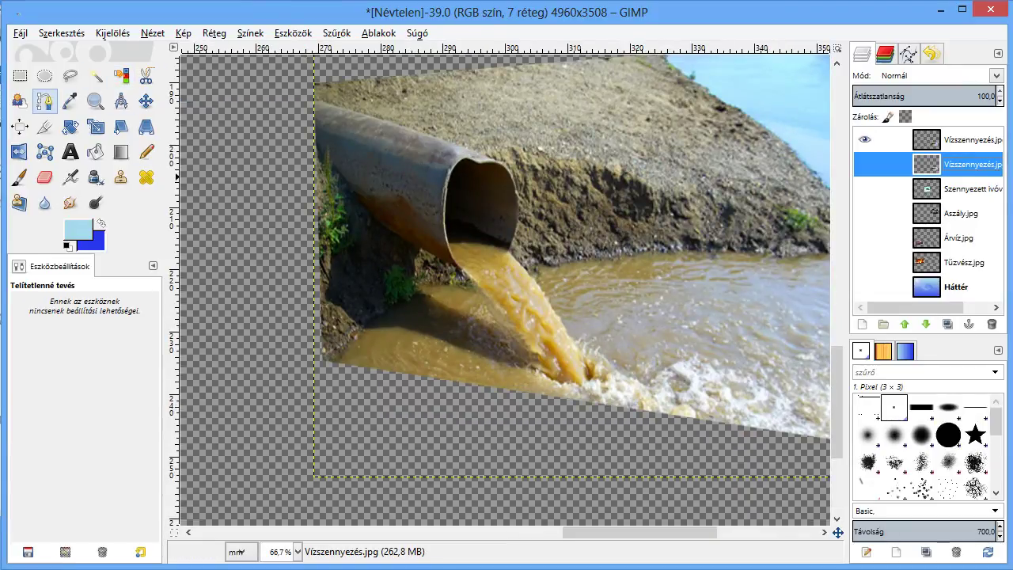
{"action": "left_click", "coordinate": [45, 102]}
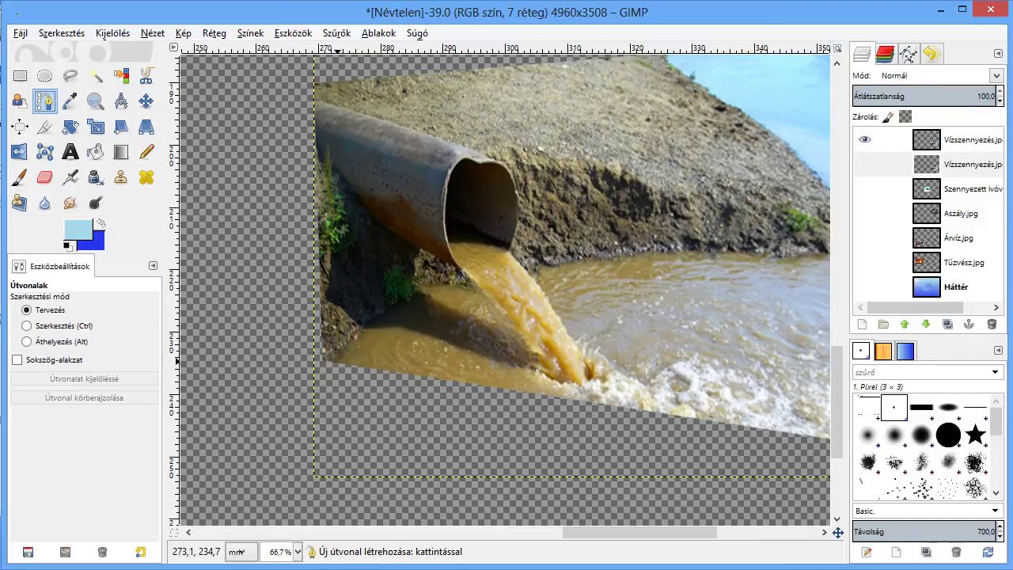
{"action": "left_click", "coordinate": [337, 360]}
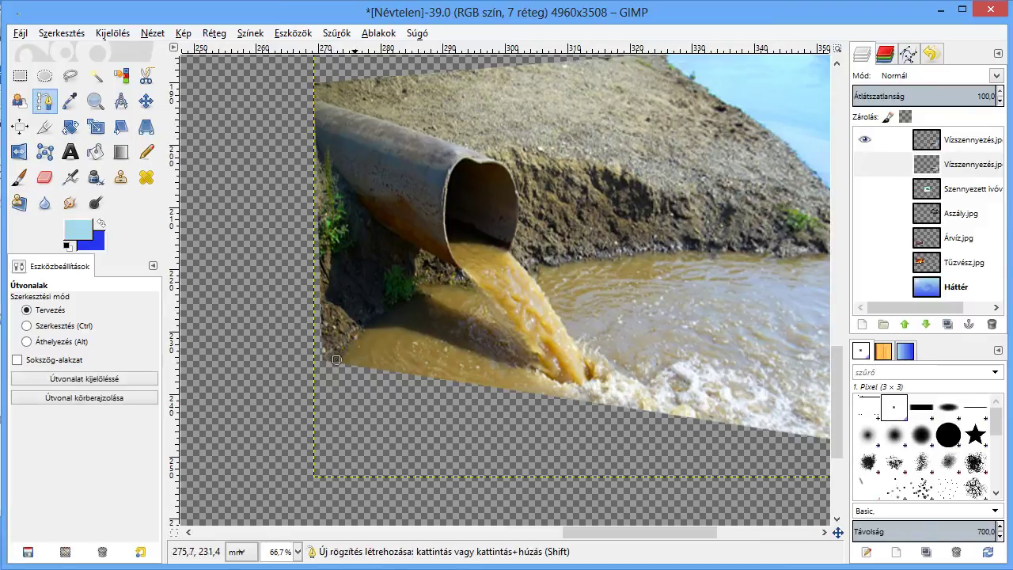
{"action": "left_click_drag", "start_coordinate": [351, 338], "coordinate": [369, 320]}
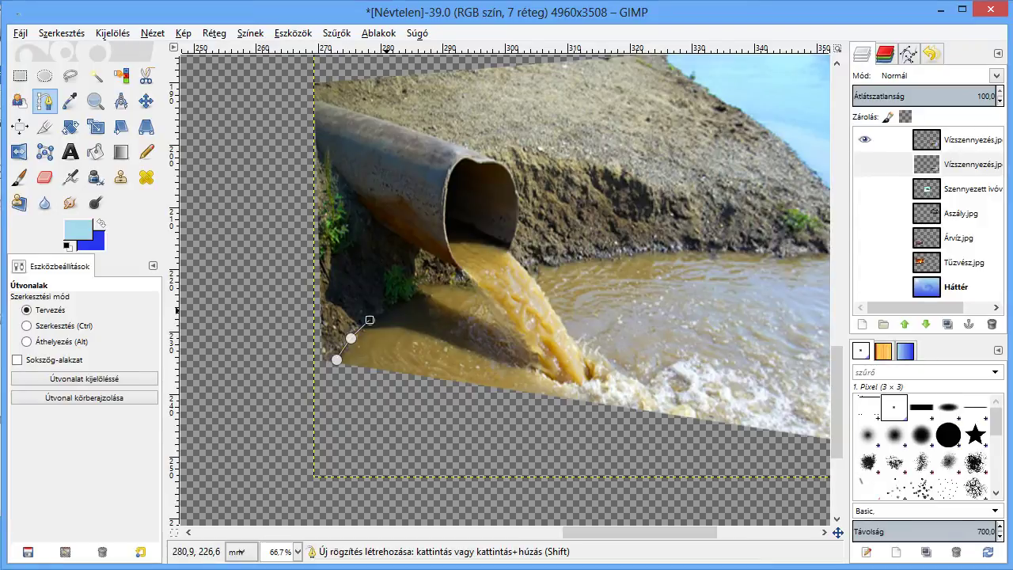
{"action": "left_click", "coordinate": [370, 319]}
{"action": "left_click", "coordinate": [387, 310]}
{"action": "left_click", "coordinate": [407, 299]}
{"action": "left_click", "coordinate": [419, 291]}
{"action": "left_click", "coordinate": [425, 280]}
{"action": "left_click", "coordinate": [446, 282]}
{"action": "left_click", "coordinate": [470, 284]}
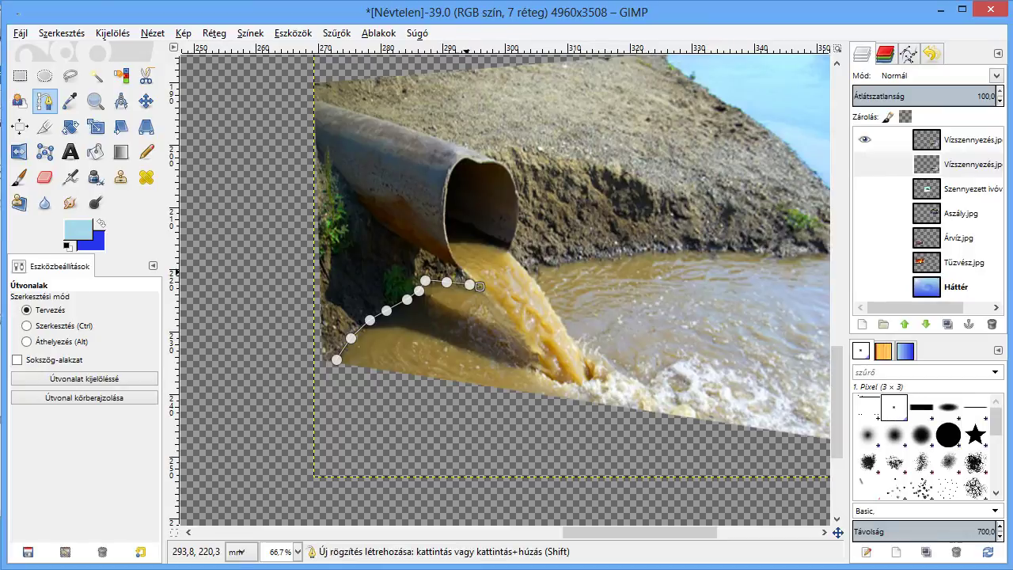
{"action": "left_click", "coordinate": [480, 287]}
{"action": "left_click", "coordinate": [466, 272]}
{"action": "left_click", "coordinate": [454, 260]}
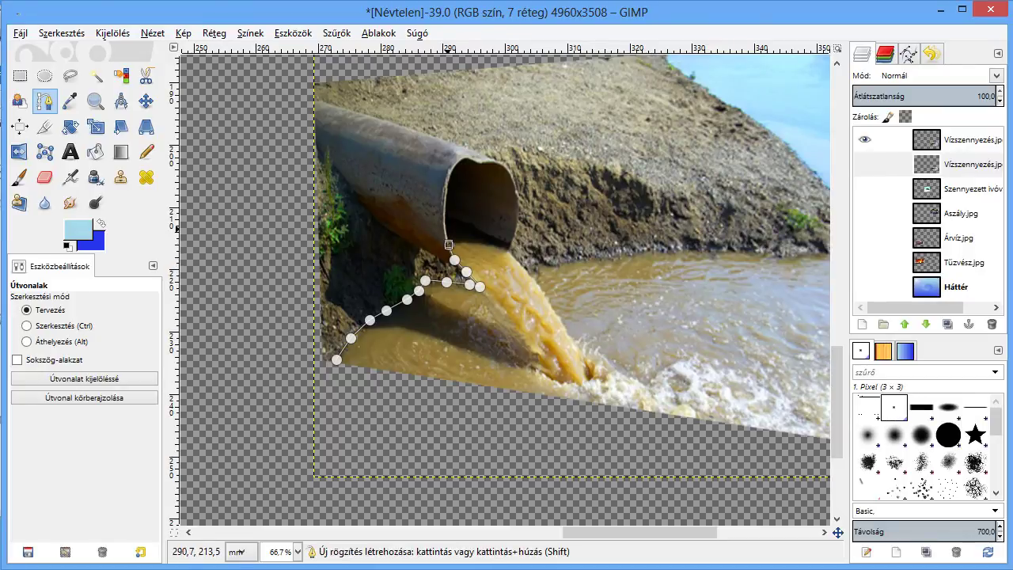
{"action": "left_click", "coordinate": [449, 245]}
{"action": "left_click", "coordinate": [446, 227]}
{"action": "left_click", "coordinate": [445, 213]}
- Continue the path along the pipe's rim and rightward along the muddy waterline
{"action": "left_click", "coordinate": [477, 231]}
{"action": "left_click", "coordinate": [490, 236]}
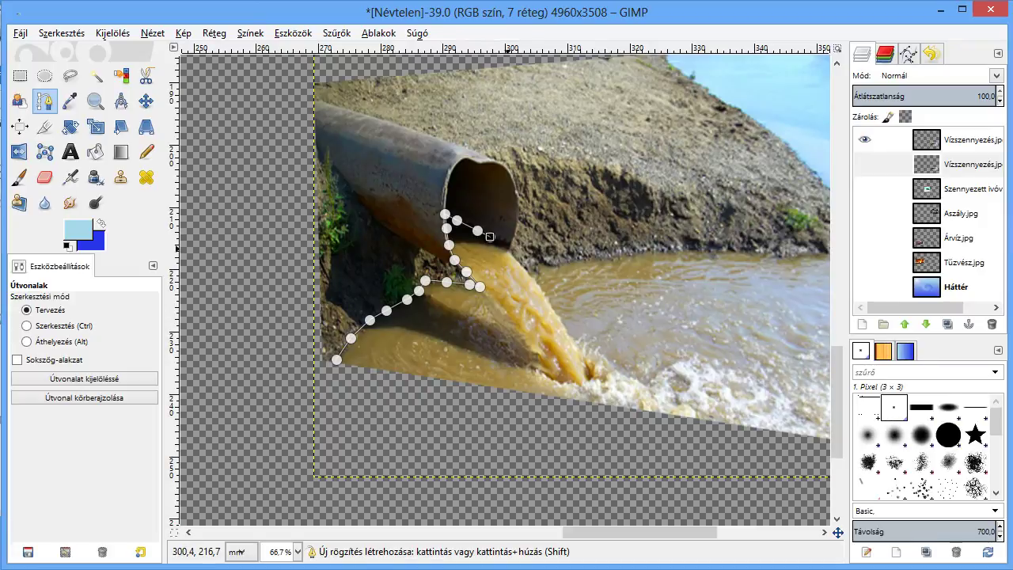
{"action": "left_click", "coordinate": [505, 247]}
{"action": "left_click", "coordinate": [521, 262]}
{"action": "left_click", "coordinate": [530, 273]}
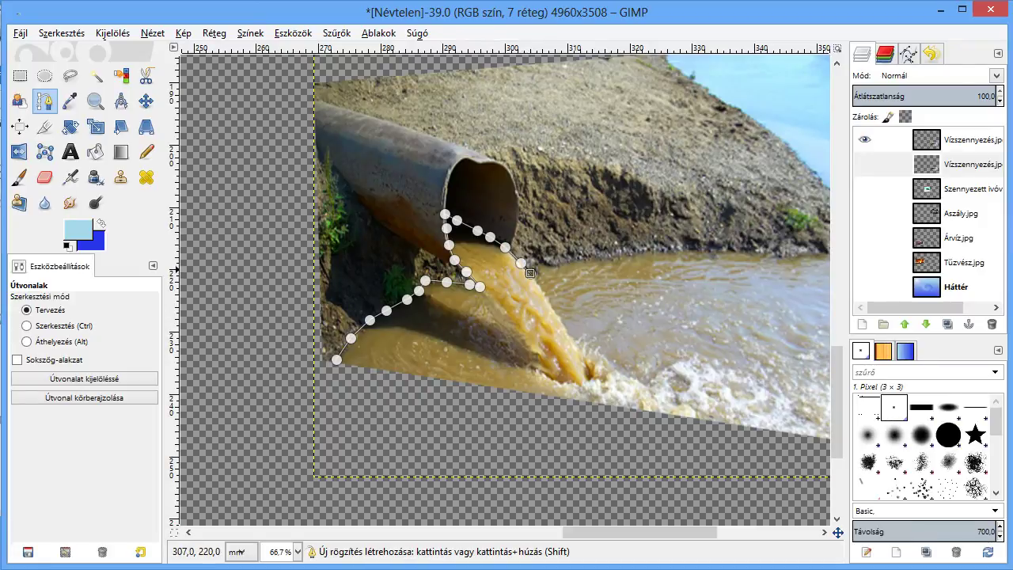
{"action": "left_click", "coordinate": [550, 262]}
{"action": "left_click", "coordinate": [578, 259]}
{"action": "left_click", "coordinate": [633, 255]}
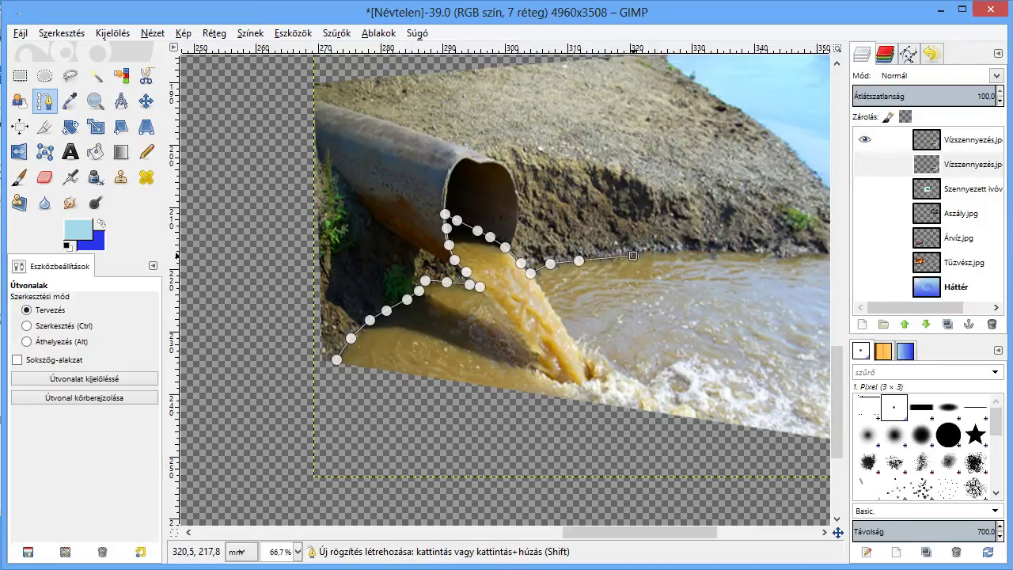
{"action": "left_click", "coordinate": [678, 253]}
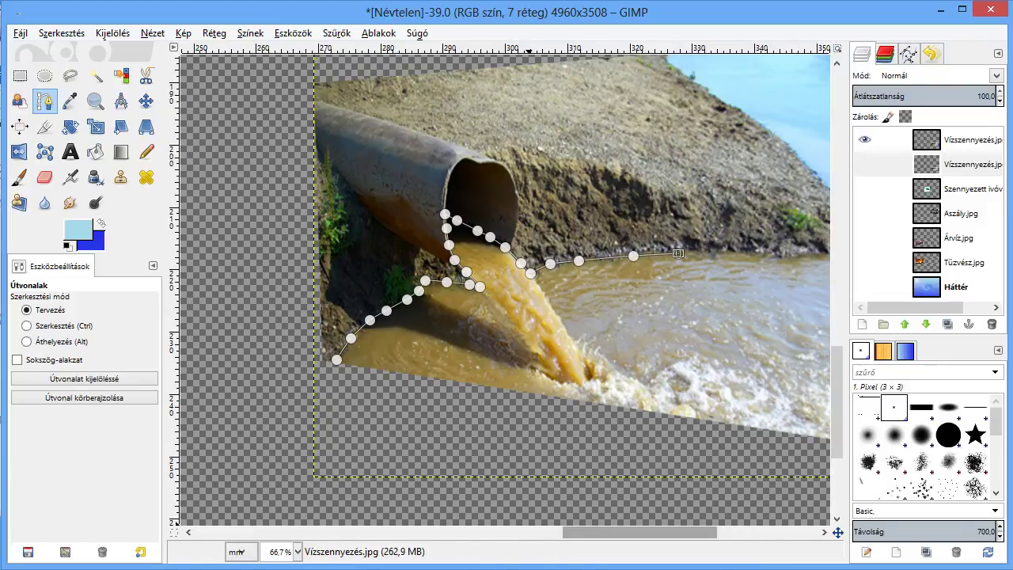
{"action": "left_click_drag", "start_coordinate": [640, 532], "coordinate": [677, 532]}
{"action": "left_click", "coordinate": [552, 251]}
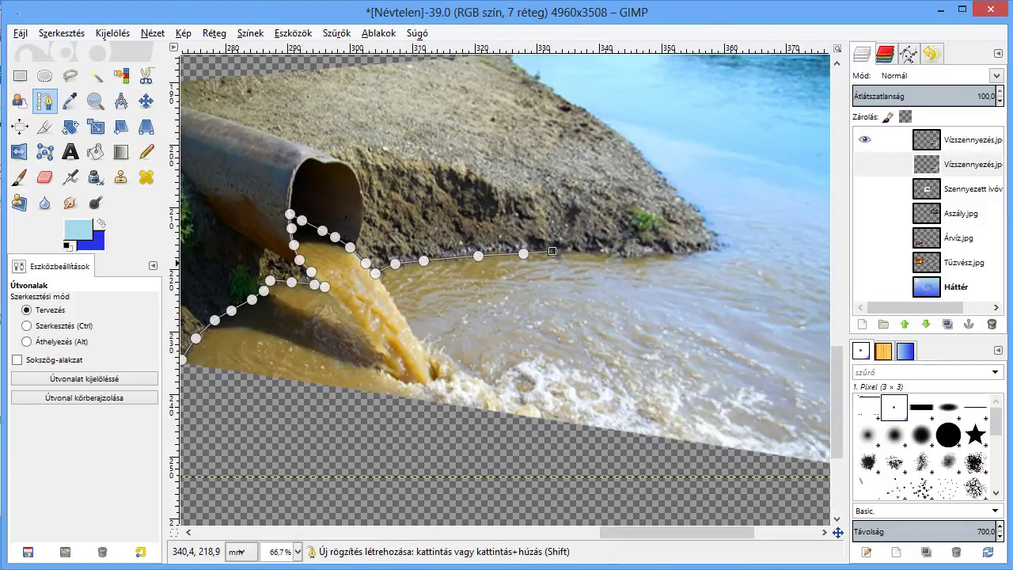
{"action": "left_click", "coordinate": [599, 256]}
{"action": "left_click", "coordinate": [627, 256]}
{"action": "left_click", "coordinate": [660, 254]}
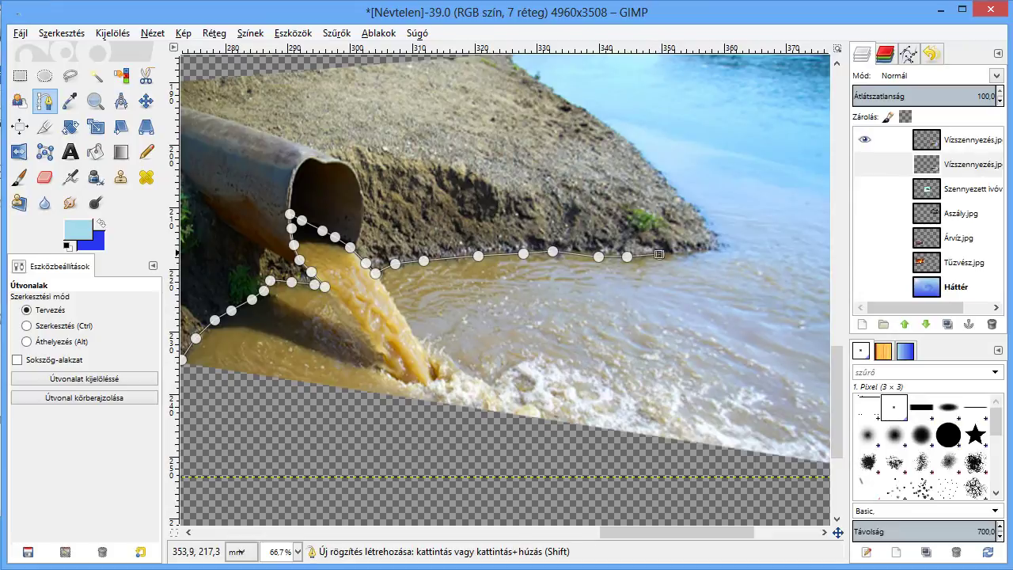
{"action": "left_click", "coordinate": [686, 252]}
{"action": "left_click", "coordinate": [720, 254]}
{"action": "left_click", "coordinate": [769, 270]}
{"action": "left_click", "coordinate": [794, 281]}
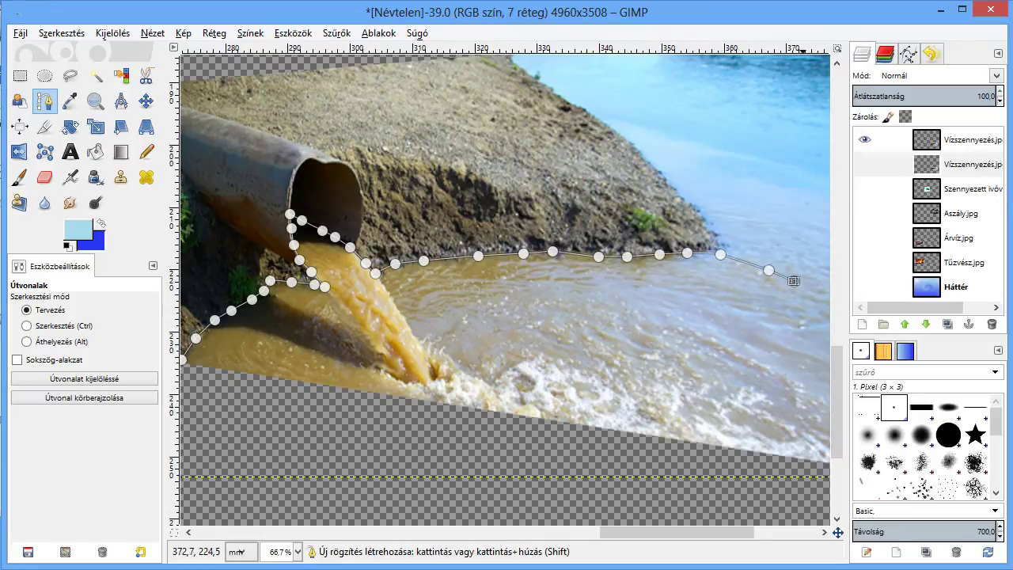
- Run the path down the photo's right edge, along the water's lower edge, and close it
{"action": "scroll", "coordinate": [793, 280], "scroll_direction": "right", "scroll_amount": 2}
{"action": "scroll", "coordinate": [708, 280], "scroll_direction": "right", "scroll_amount": 4}
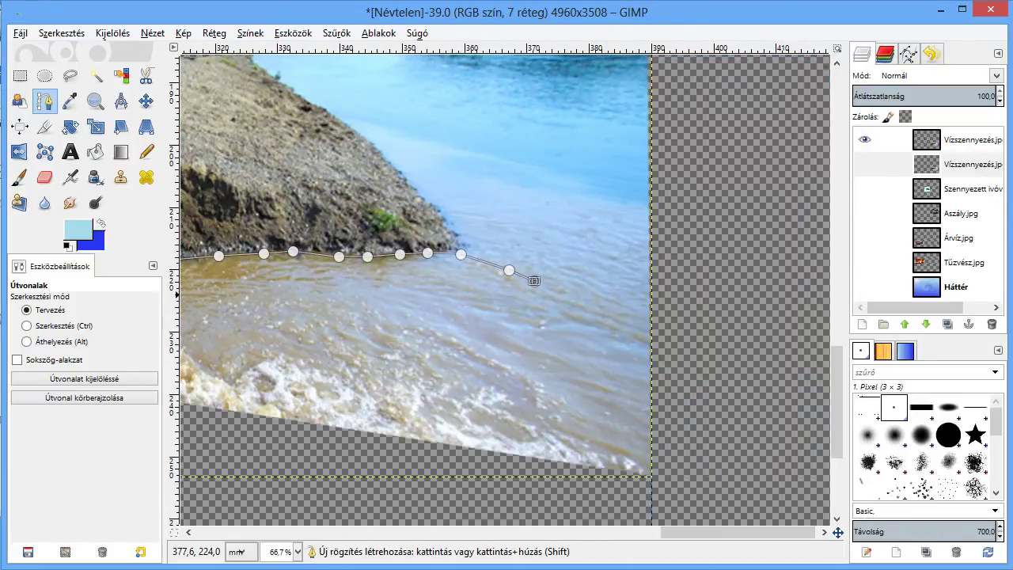
{"action": "left_click", "coordinate": [535, 281]}
{"action": "left_click", "coordinate": [576, 293]}
{"action": "left_click", "coordinate": [619, 317]}
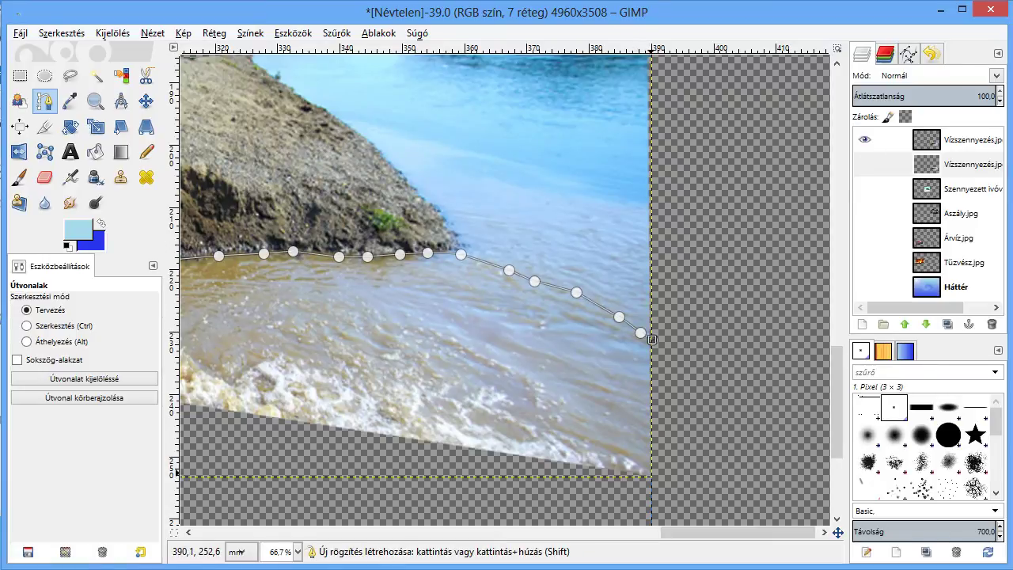
{"action": "left_click", "coordinate": [651, 340]}
{"action": "left_click", "coordinate": [651, 473]}
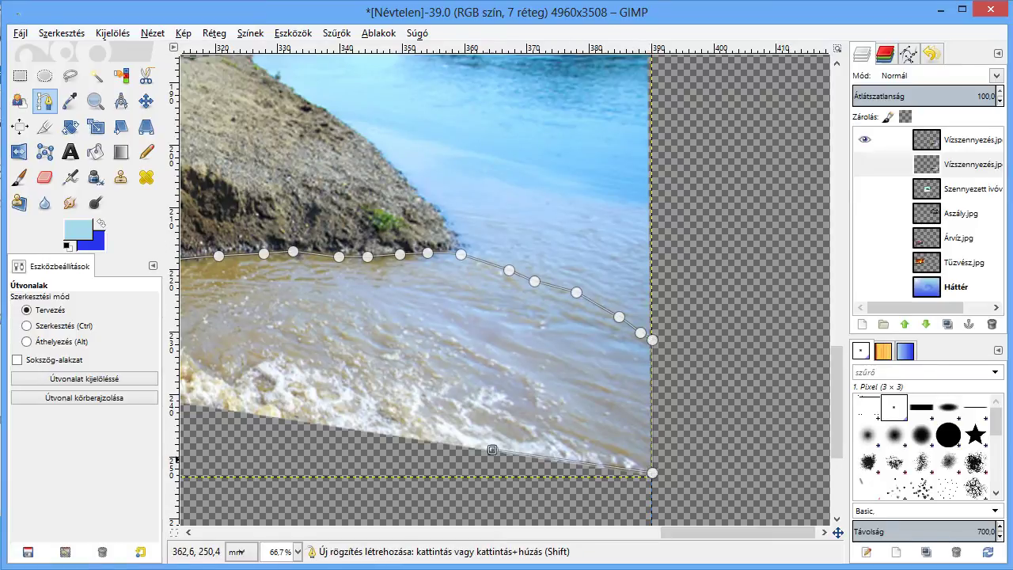
{"action": "scroll", "coordinate": [654, 370], "scroll_direction": "left", "scroll_amount": 6}
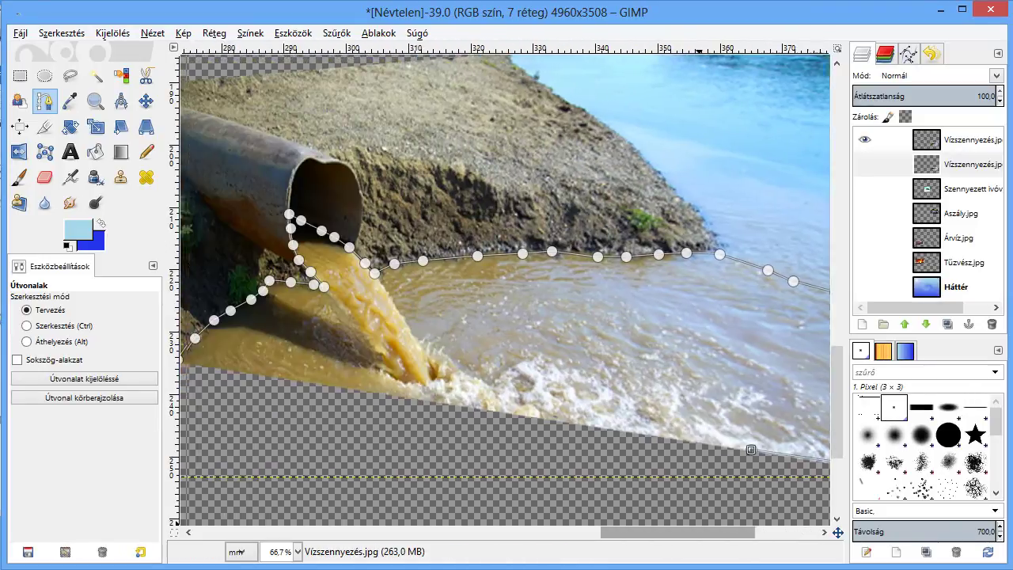
{"action": "scroll", "coordinate": [654, 370], "scroll_direction": "left", "scroll_amount": 2}
{"action": "left_click", "coordinate": [647, 423]}
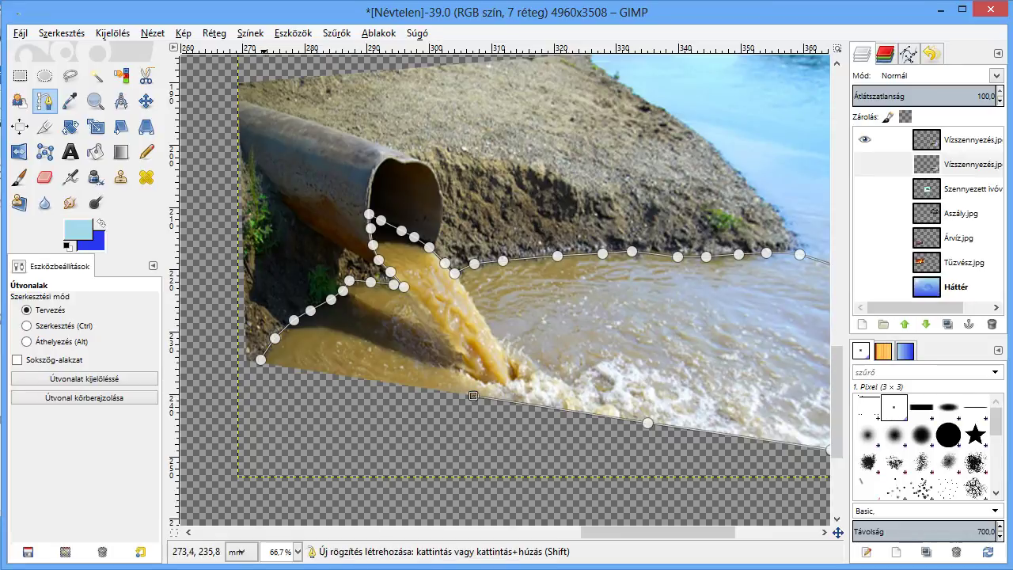
{"action": "left_click", "coordinate": [474, 395]}
{"action": "left_click", "coordinate": [261, 360]}
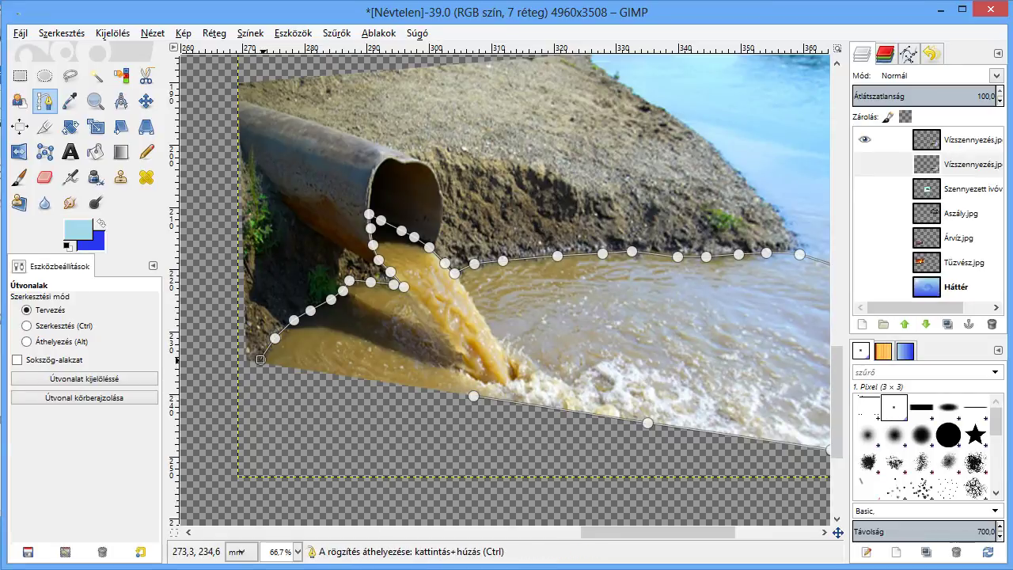
- Convert the water path to a selection, reshape its curve near the pipe, and reconvert it
{"action": "key", "text": "Return"}
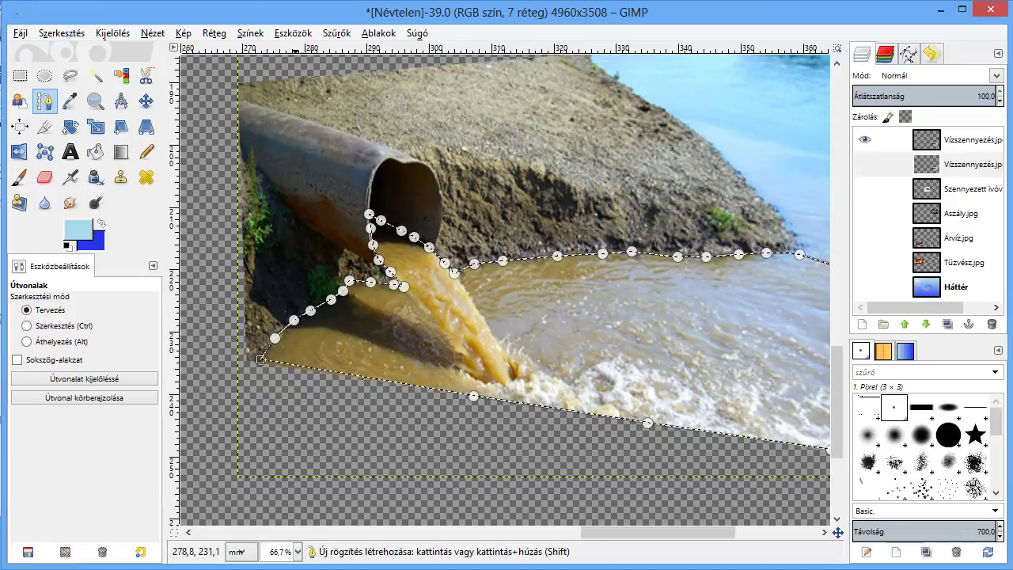
{"action": "left_click", "coordinate": [275, 338]}
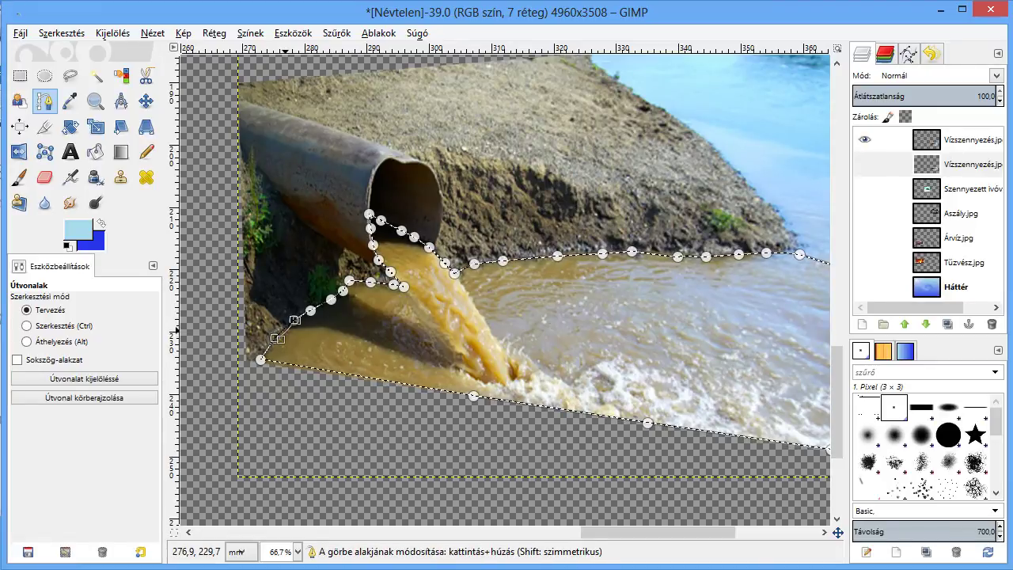
{"action": "left_click_drag", "start_coordinate": [277, 339], "coordinate": [278, 332]}
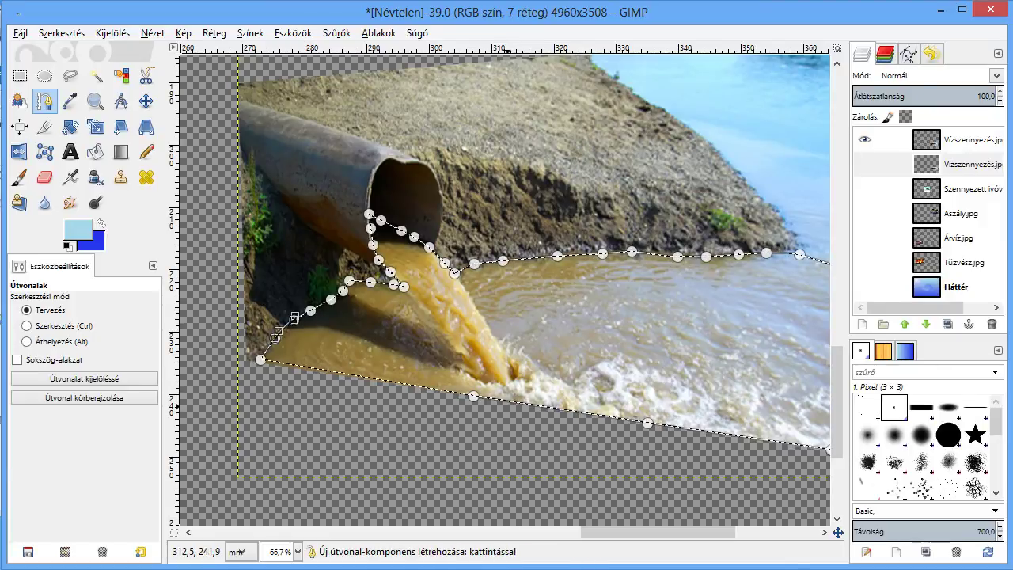
{"action": "left_click", "coordinate": [678, 253]}
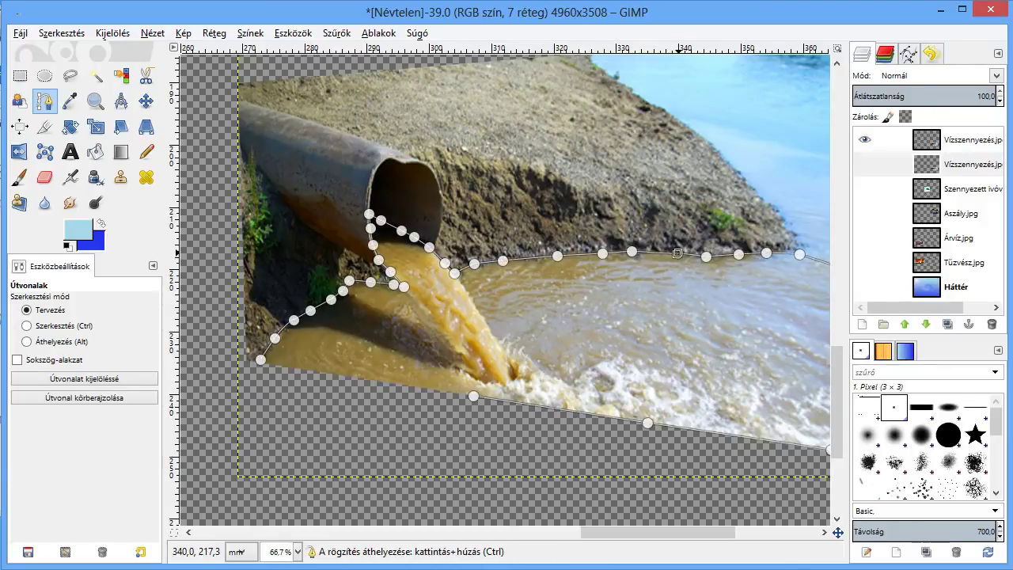
{"action": "key", "text": "shift+v"}
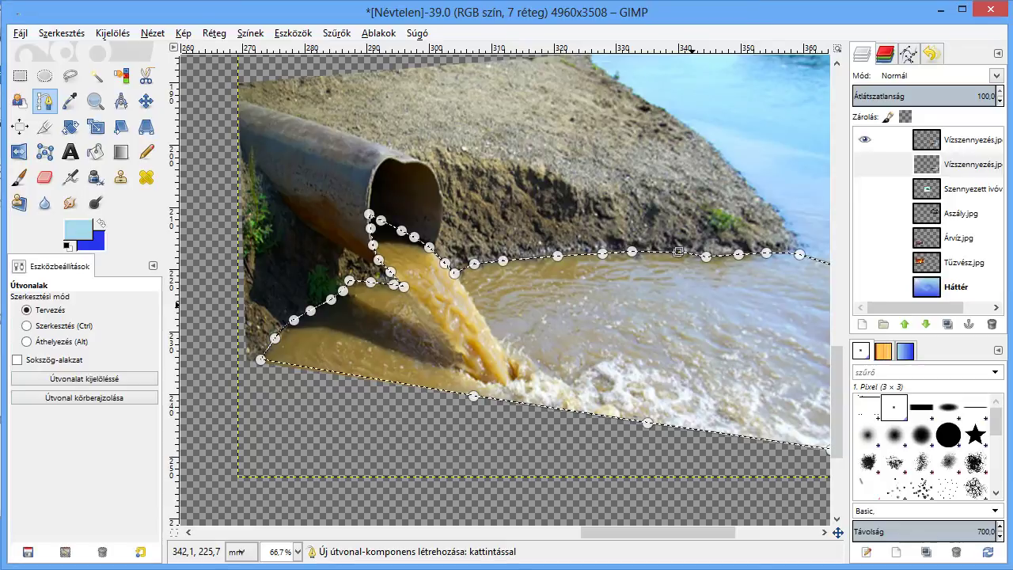
{"action": "left_click_drag", "start_coordinate": [658, 532], "coordinate": [675, 532]}
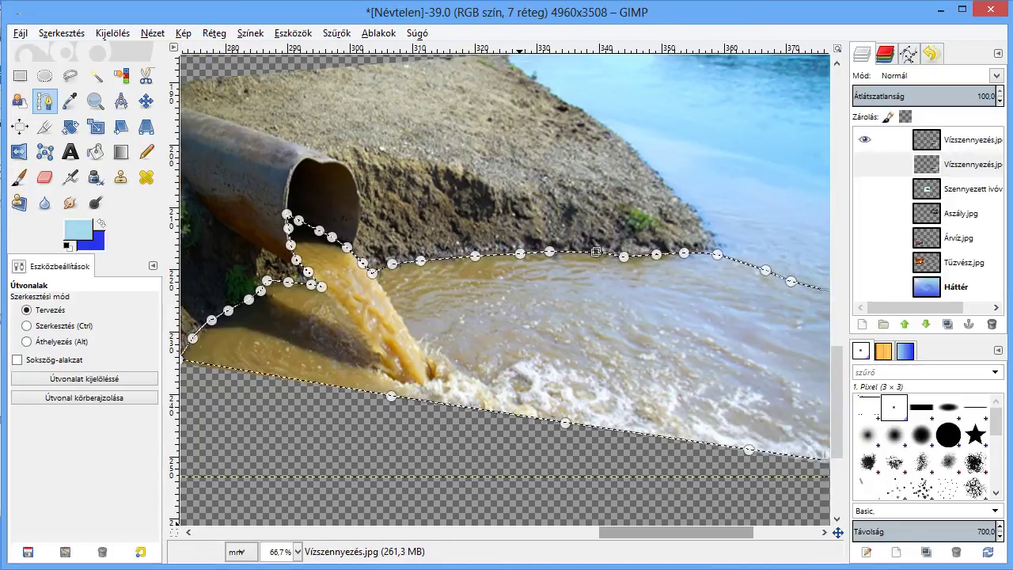
{"action": "scroll", "coordinate": [313, 253], "scroll_direction": "right", "scroll_amount": 3}
{"action": "scroll", "coordinate": [313, 253], "scroll_direction": "right", "scroll_amount": 2}
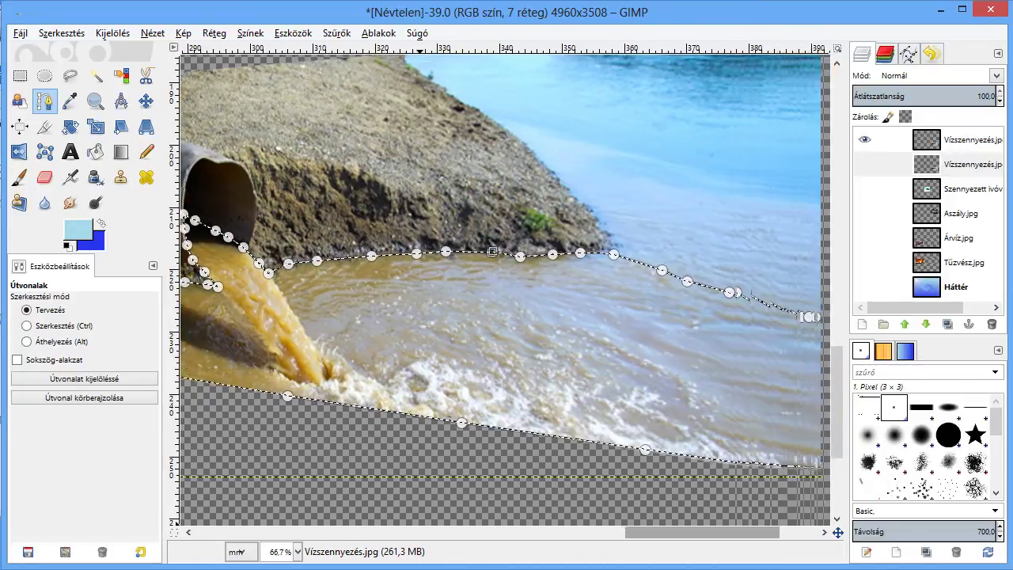
{"action": "scroll", "coordinate": [505, 285], "scroll_direction": "right", "scroll_amount": 3}
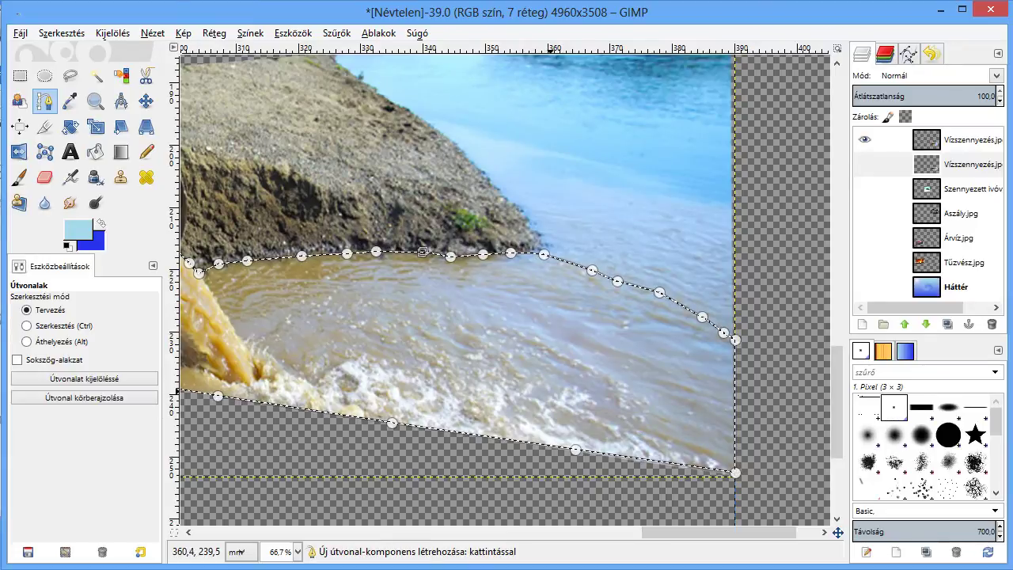
{"action": "scroll", "coordinate": [552, 394], "scroll_direction": "down", "scroll_amount": 1}
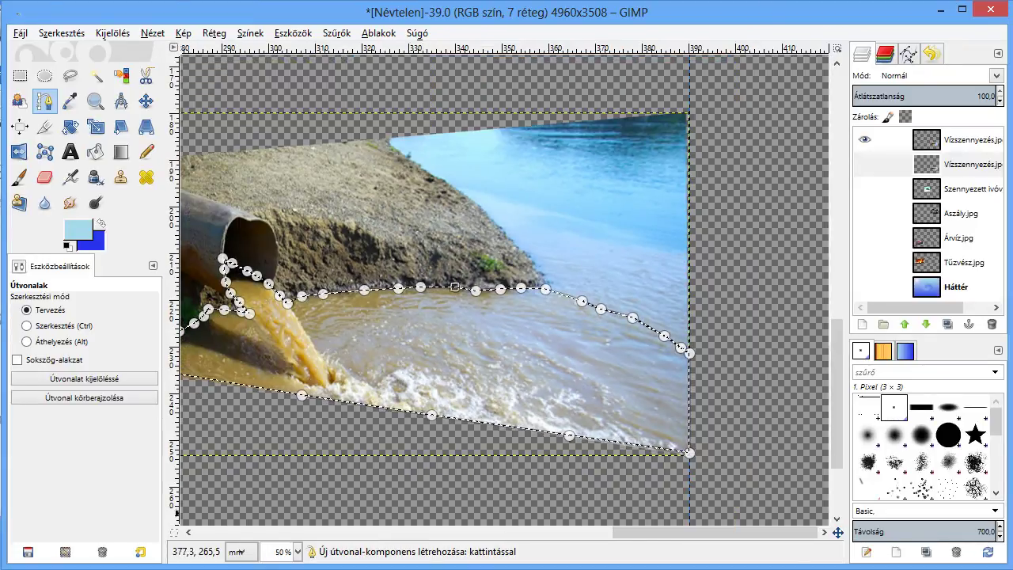
- Copy the selected polluted water and select the greyscale pollution layer
{"action": "key", "text": "ctrl"}
{"action": "key", "text": "ctrl+c"}
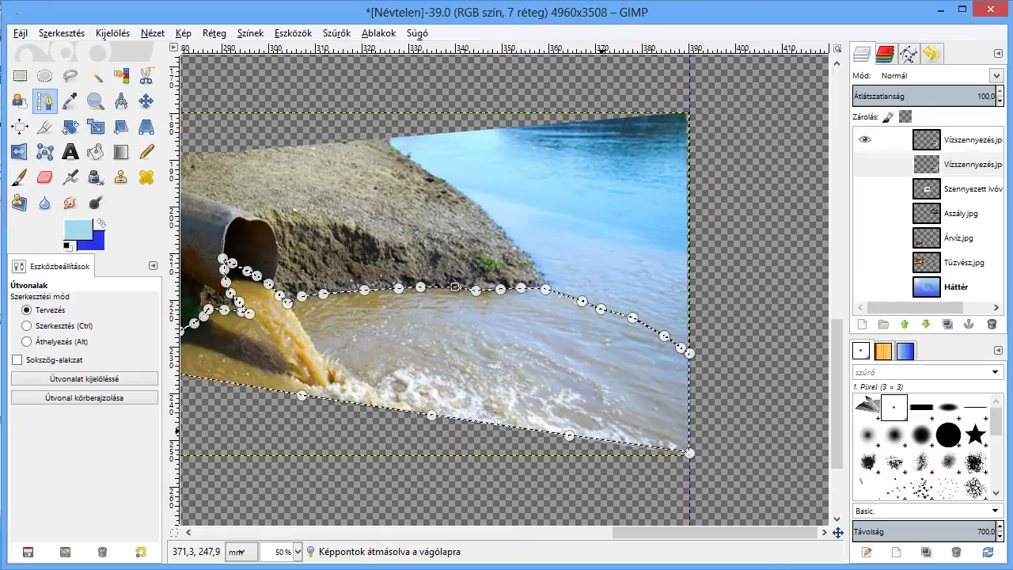
{"action": "key", "text": "ctrl"}
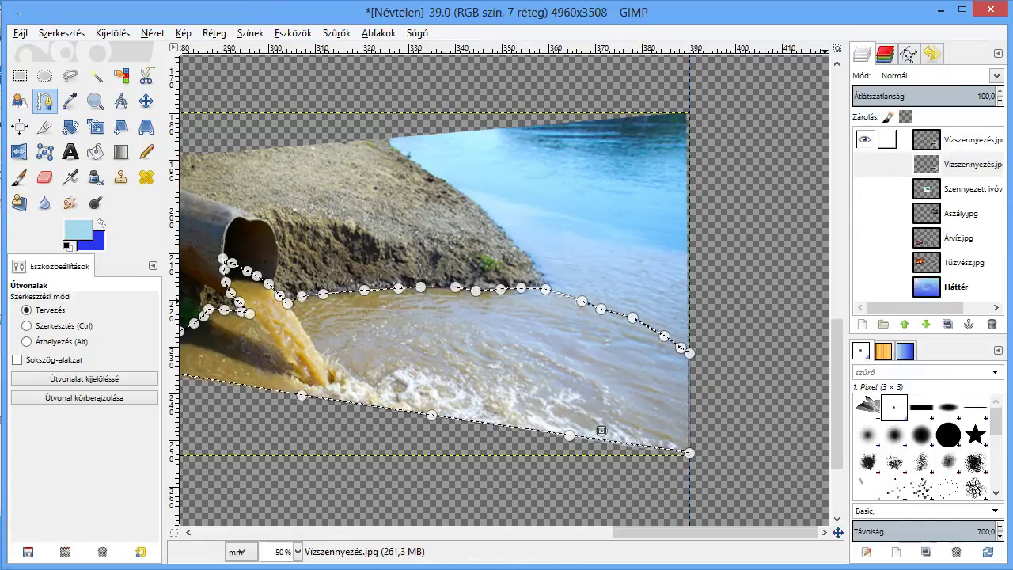
{"action": "left_click", "coordinate": [966, 164]}
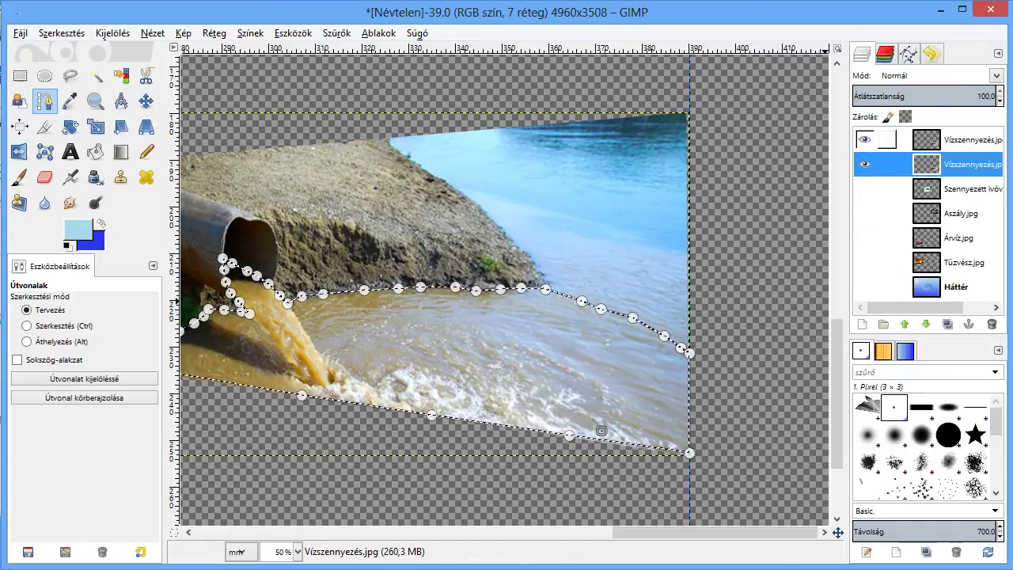
{"action": "left_click", "coordinate": [864, 140]}
{"action": "left_click", "coordinate": [865, 188]}
- Paste the water as new layer Beillesztett réteg and hide both Vízszennyezés.jpg layers
{"action": "key", "text": "ctrl+v"}
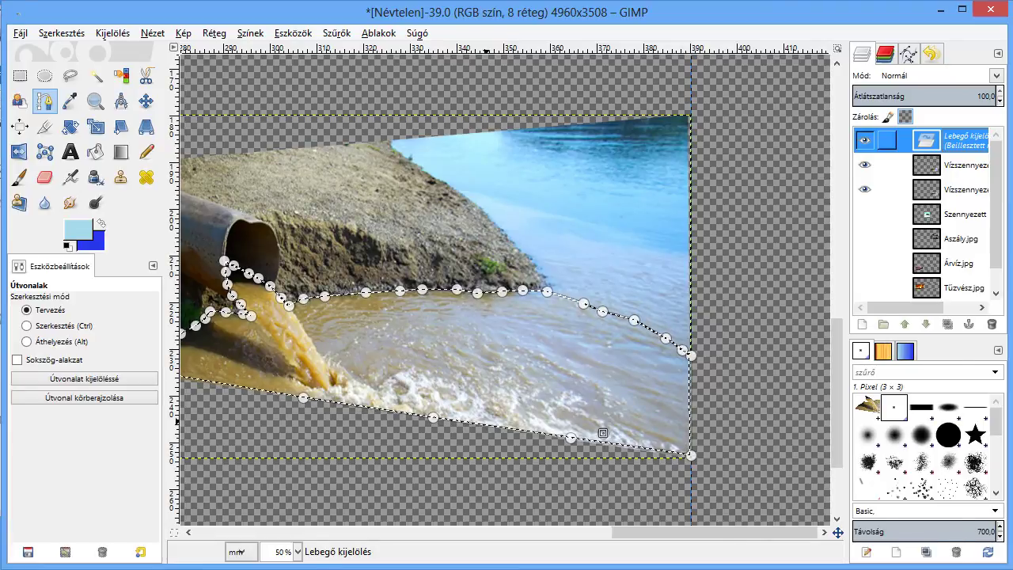
{"action": "right_click", "coordinate": [958, 147]}
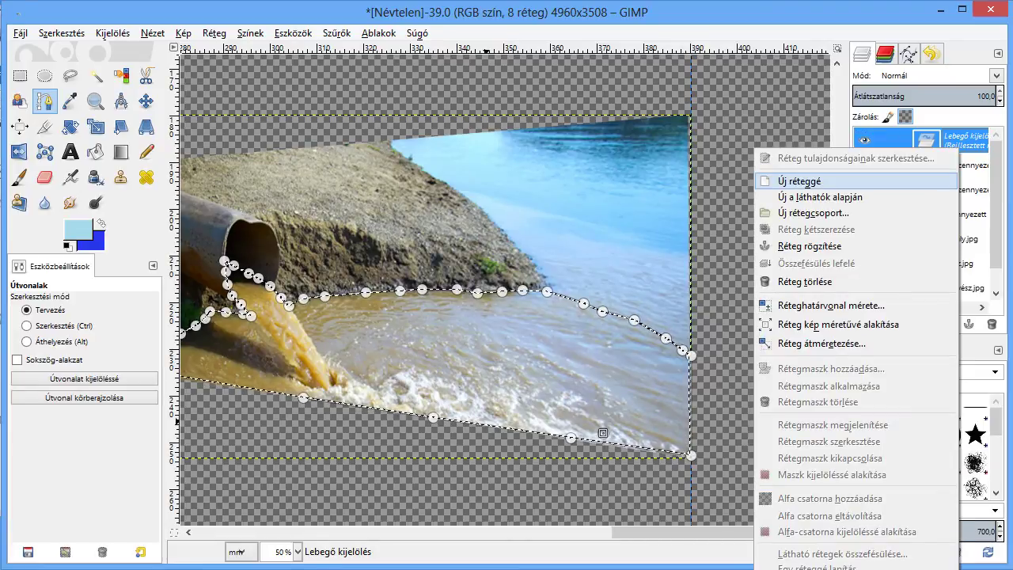
{"action": "left_click", "coordinate": [800, 181]}
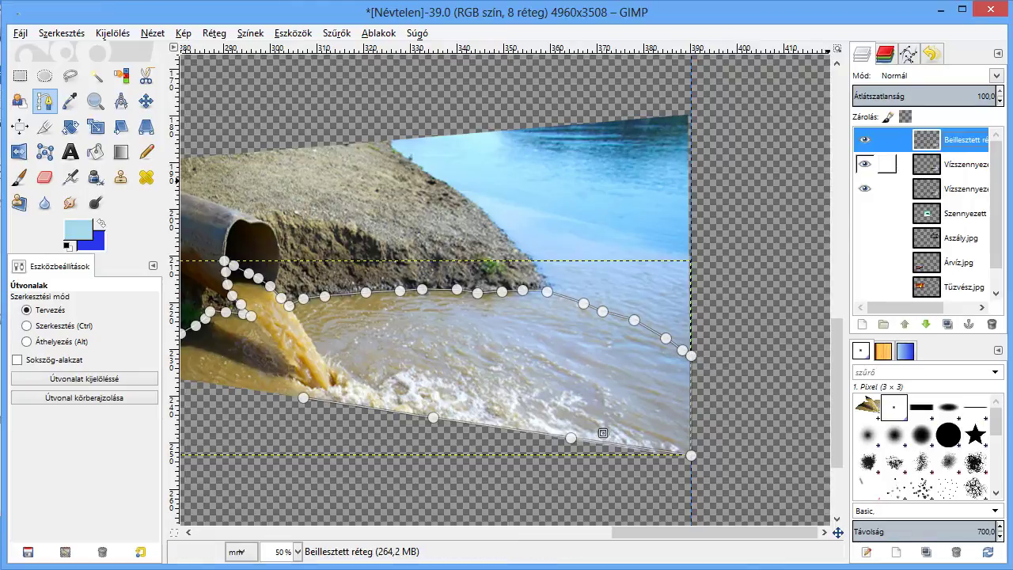
{"action": "left_click", "coordinate": [865, 164]}
{"action": "left_click", "coordinate": [866, 188]}
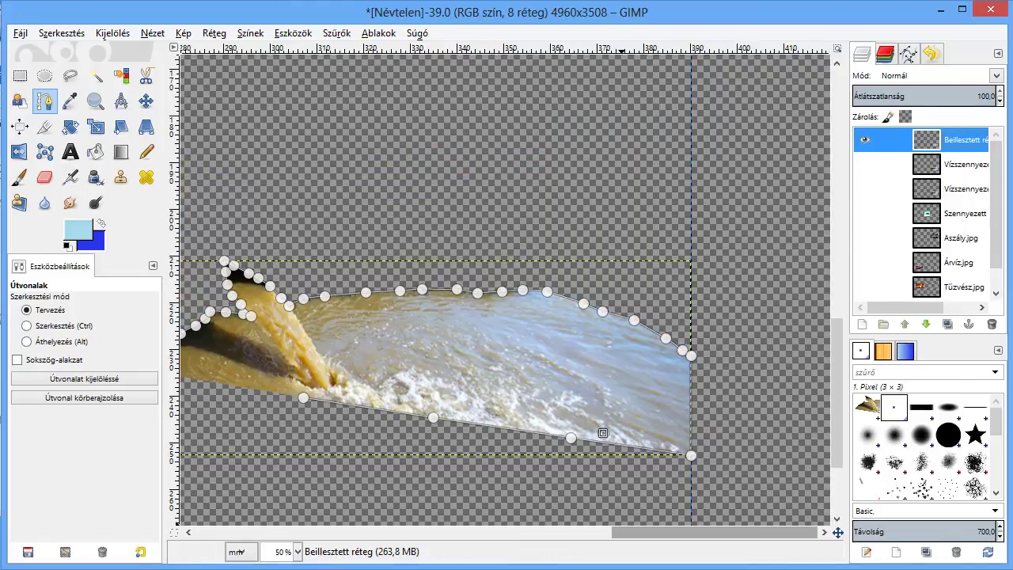
{"action": "left_click_drag", "start_coordinate": [603, 433], "coordinate": [679, 433]}
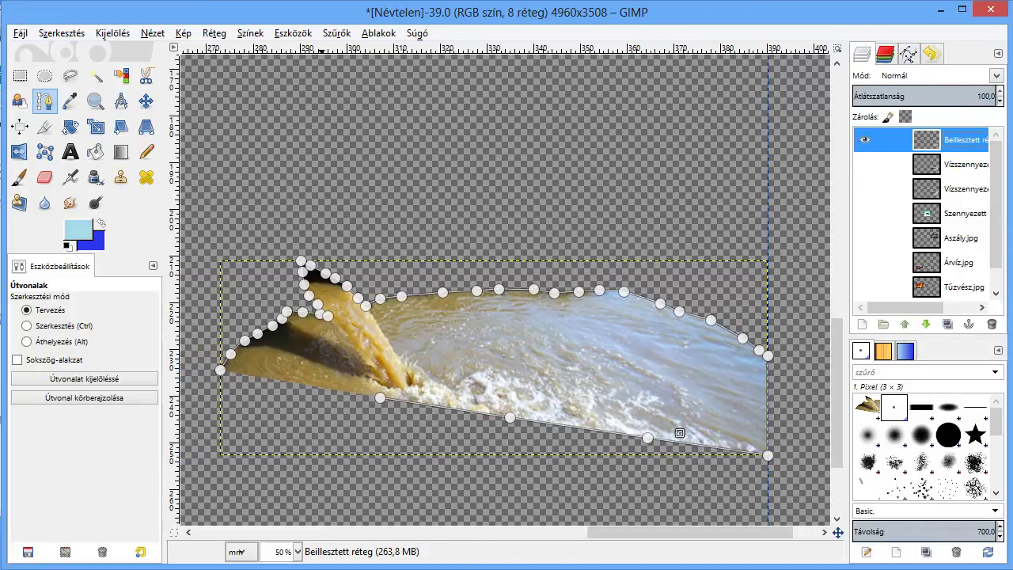
- Tint the water layer yellow with Color Exchange and show the greyscale pipe photo beneath it
{"action": "left_click", "coordinate": [250, 32]}
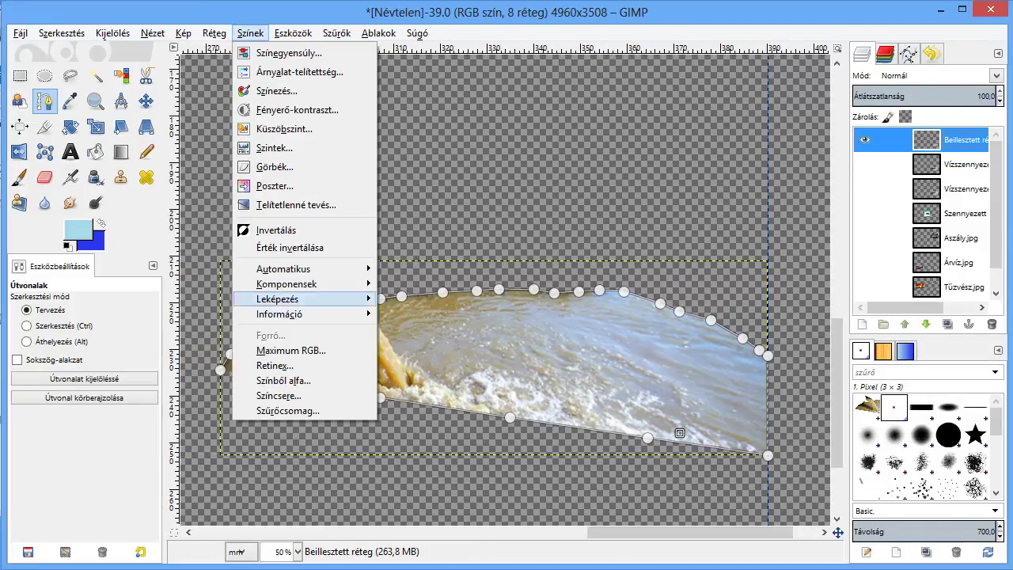
{"action": "left_click", "coordinate": [292, 395]}
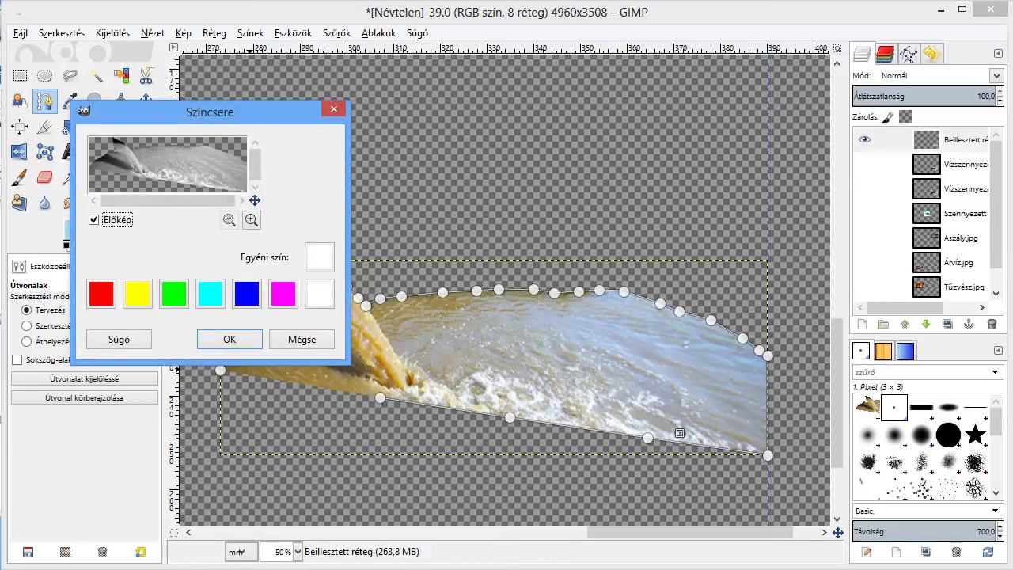
{"action": "left_click", "coordinate": [137, 294]}
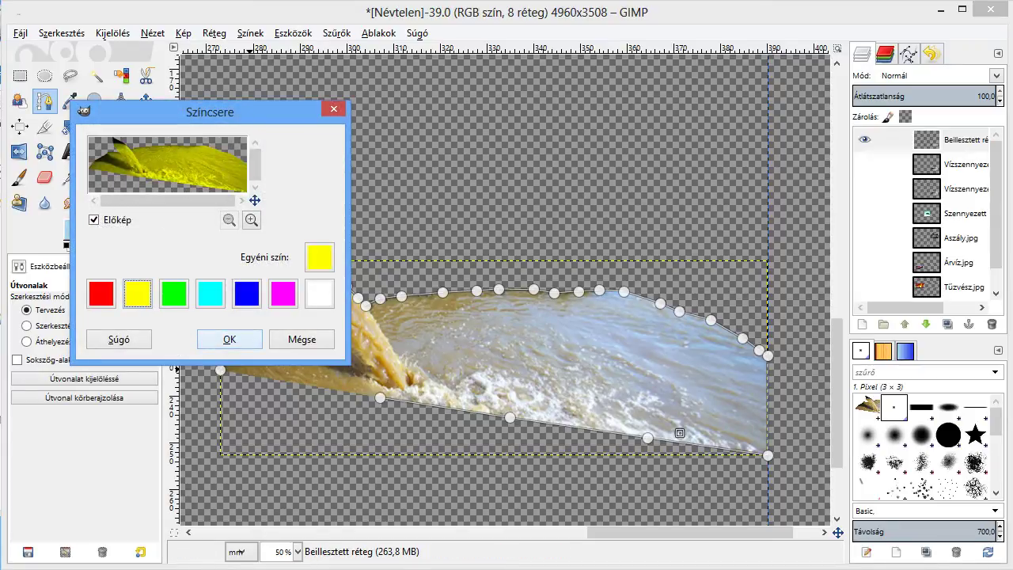
{"action": "left_click", "coordinate": [230, 339]}
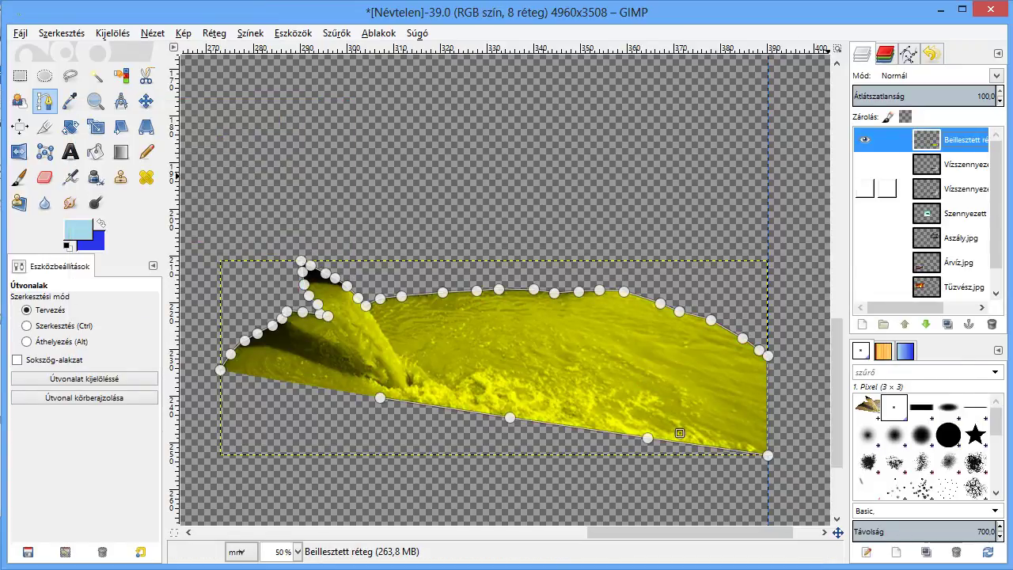
{"action": "left_click", "coordinate": [864, 188]}
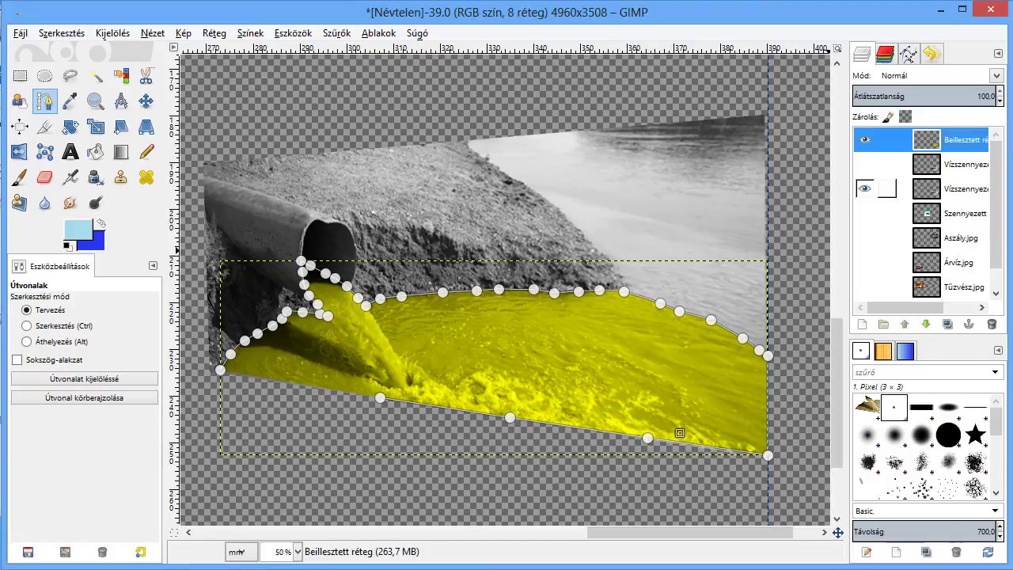
{"action": "scroll", "coordinate": [680, 433], "scroll_direction": "down", "scroll_amount": 2}
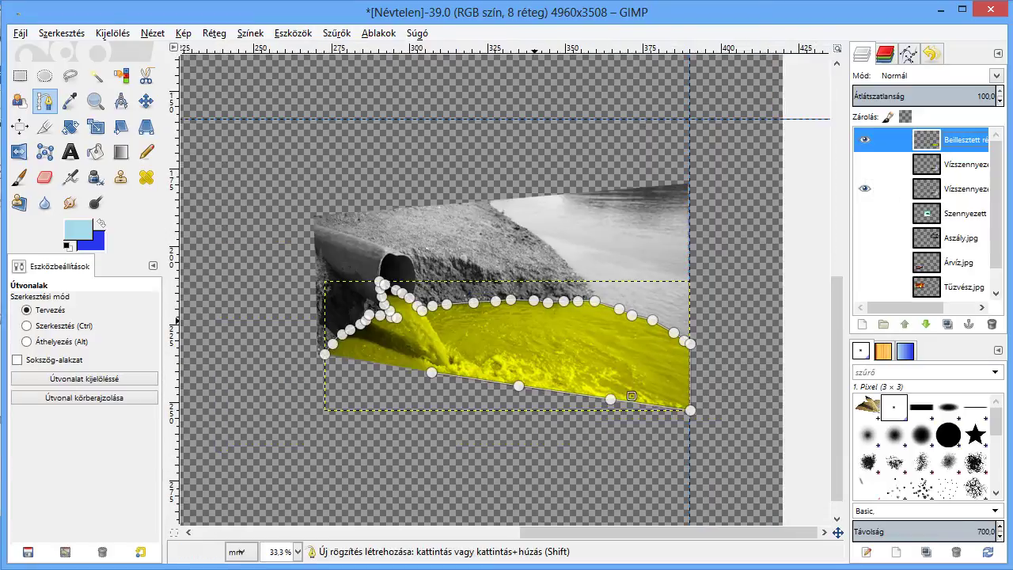
{"action": "scroll", "coordinate": [607, 378], "scroll_direction": "up", "scroll_amount": 2}
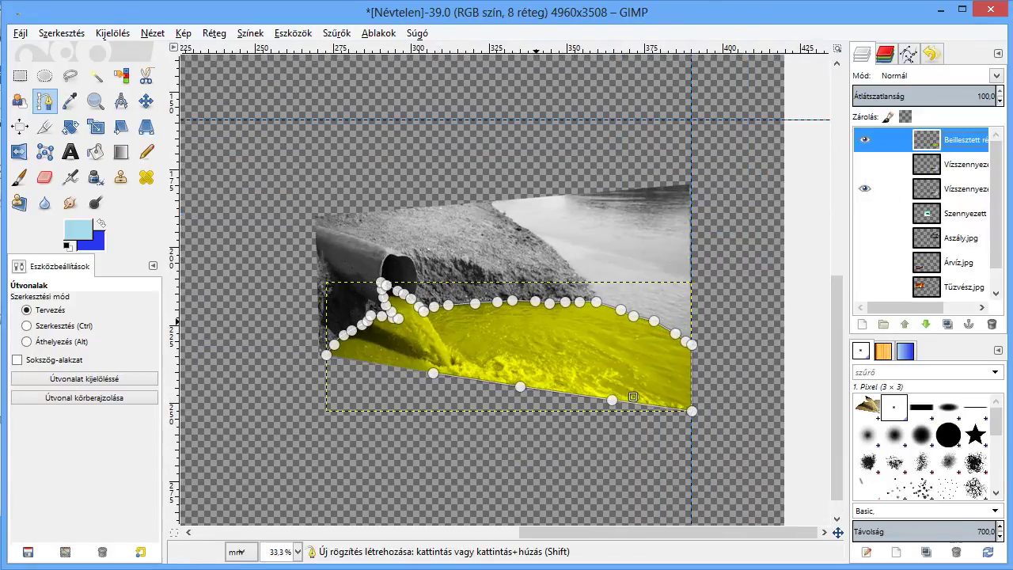
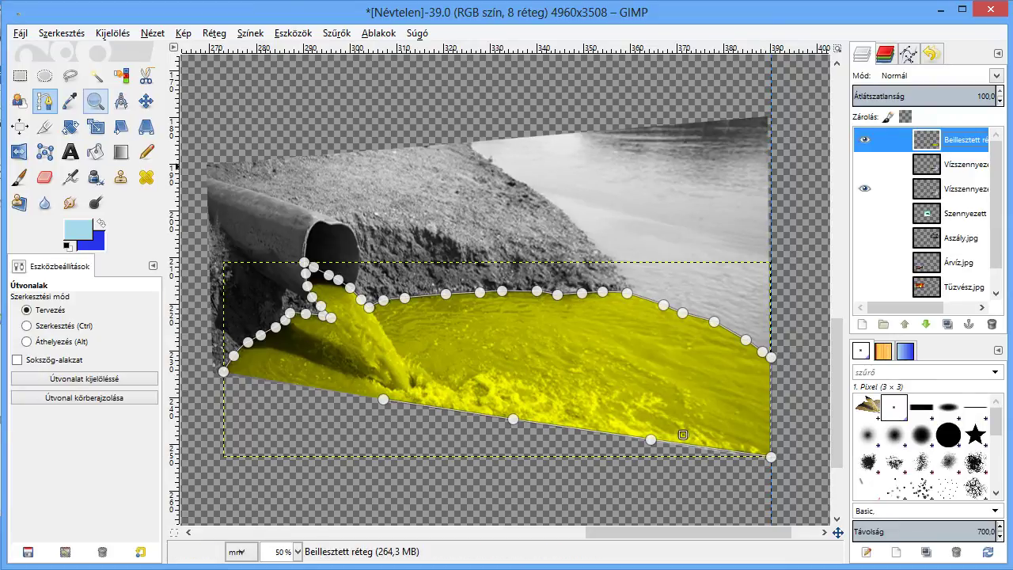
- Lasso a closed freehand selection around the grey water at the right edge of the yellow pool
{"action": "left_click", "coordinate": [70, 75]}
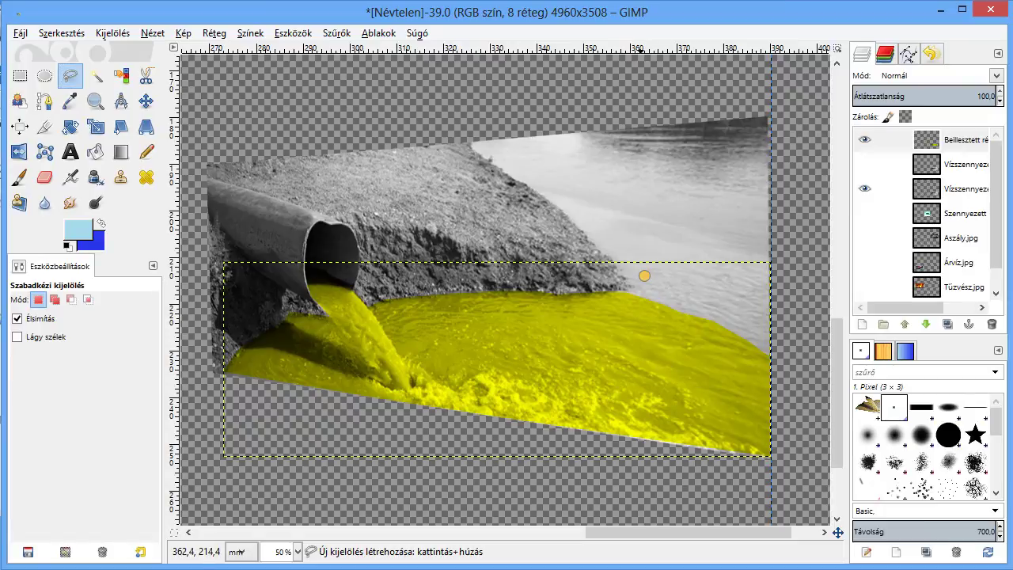
{"action": "mouse_move", "coordinate": [643, 276]}
{"action": "left_mouse_down"}
{"action": "mouse_move", "coordinate": [656, 341]}
{"action": "mouse_move", "coordinate": [758, 323]}
{"action": "left_mouse_up"}
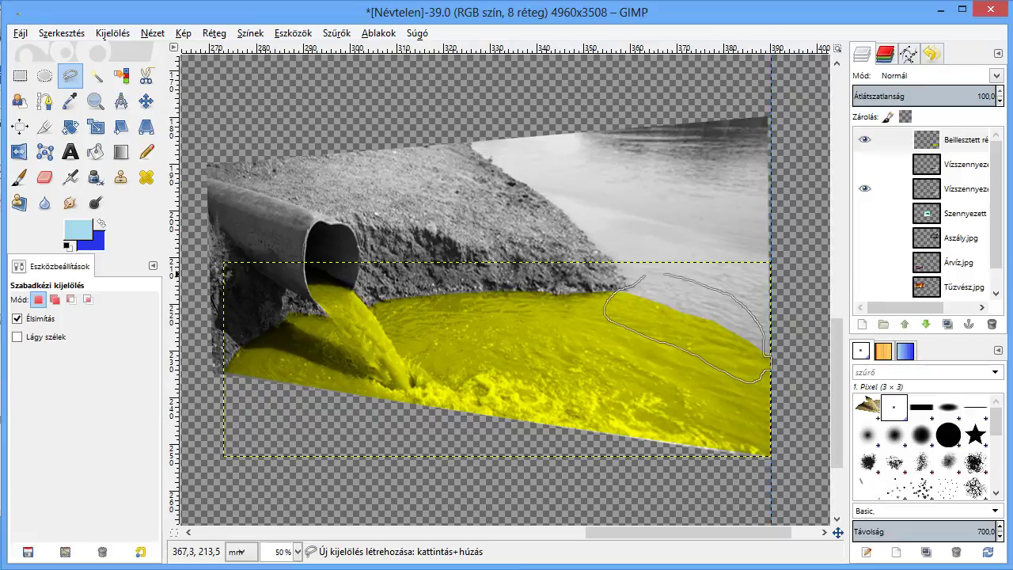
{"action": "left_click_drag", "start_coordinate": [762, 323], "coordinate": [644, 276]}
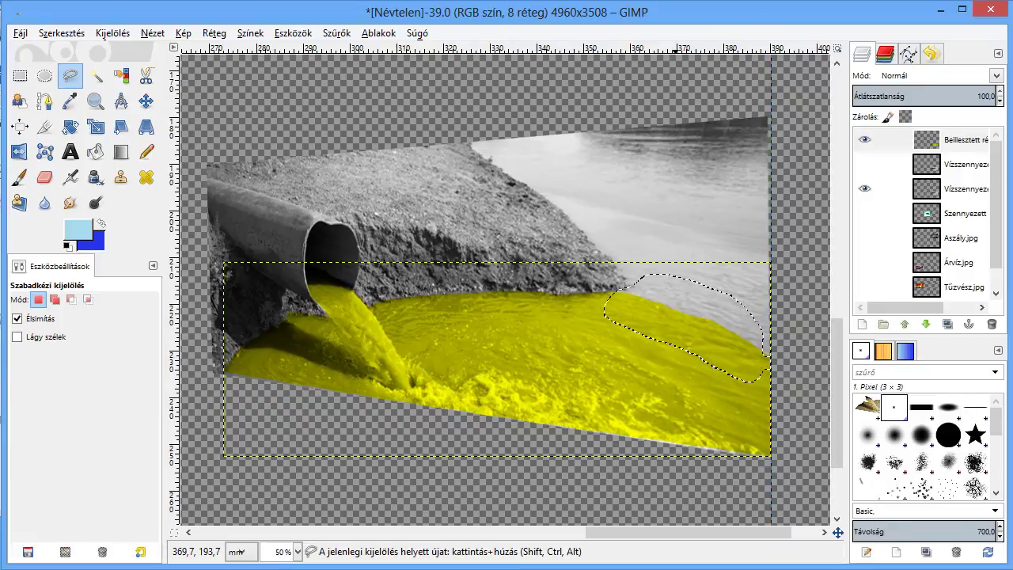
- Apply a Gaussian Blur with horizontal and vertical radius 10 to the selection
{"action": "key", "text": "alt+r"}
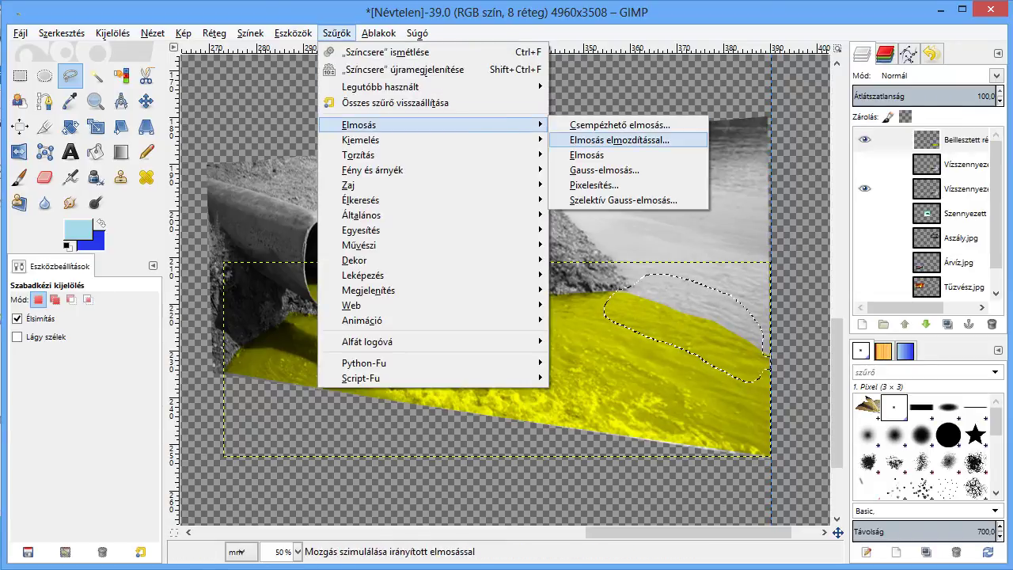
{"action": "key", "text": "Down"}
{"action": "key", "text": "Return"}
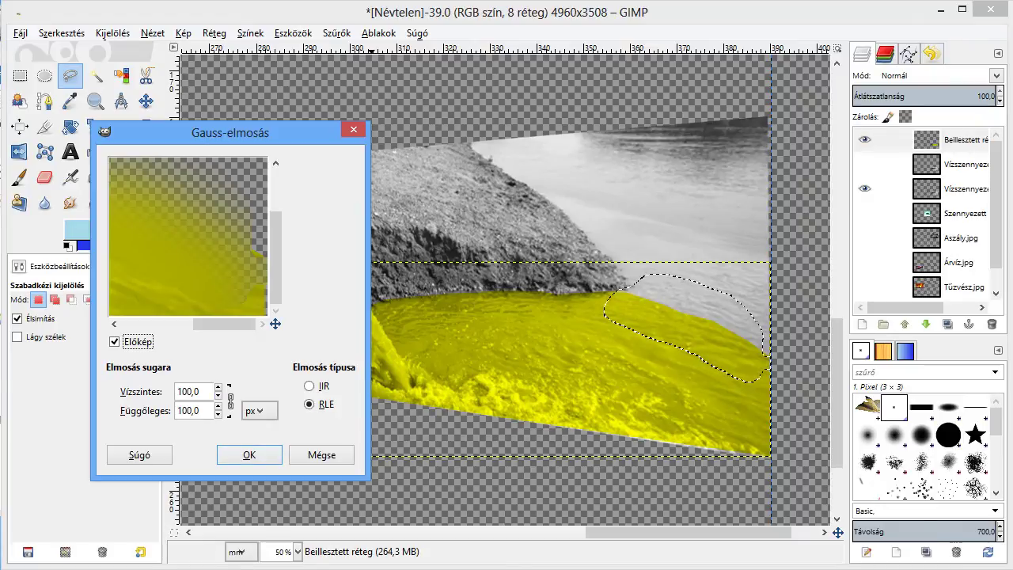
{"action": "left_click_drag", "start_coordinate": [194, 391], "coordinate": [177, 391]}
{"action": "type", "text": "10"}
{"action": "key", "text": "Tab"}
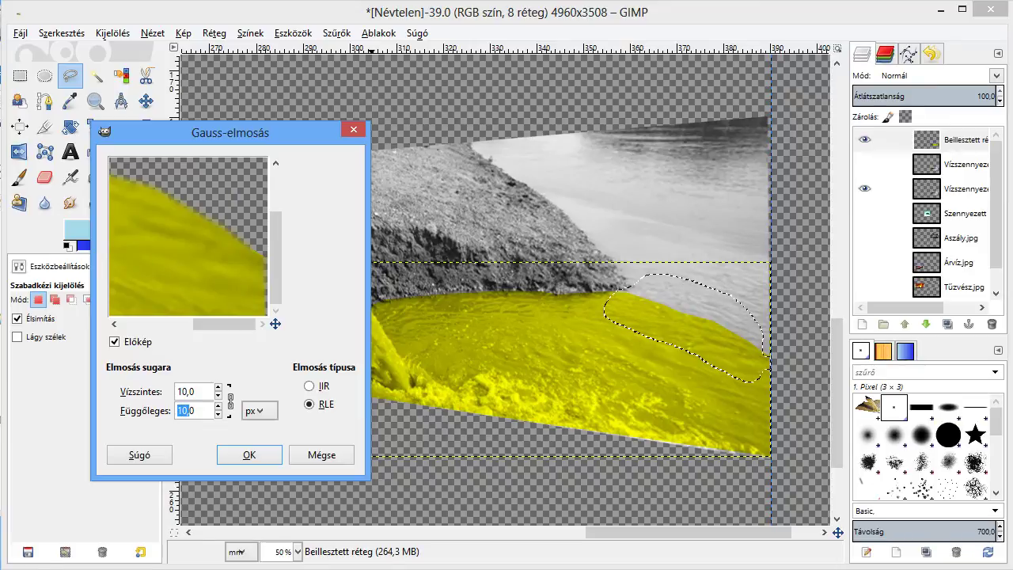
{"action": "left_click", "coordinate": [252, 454]}
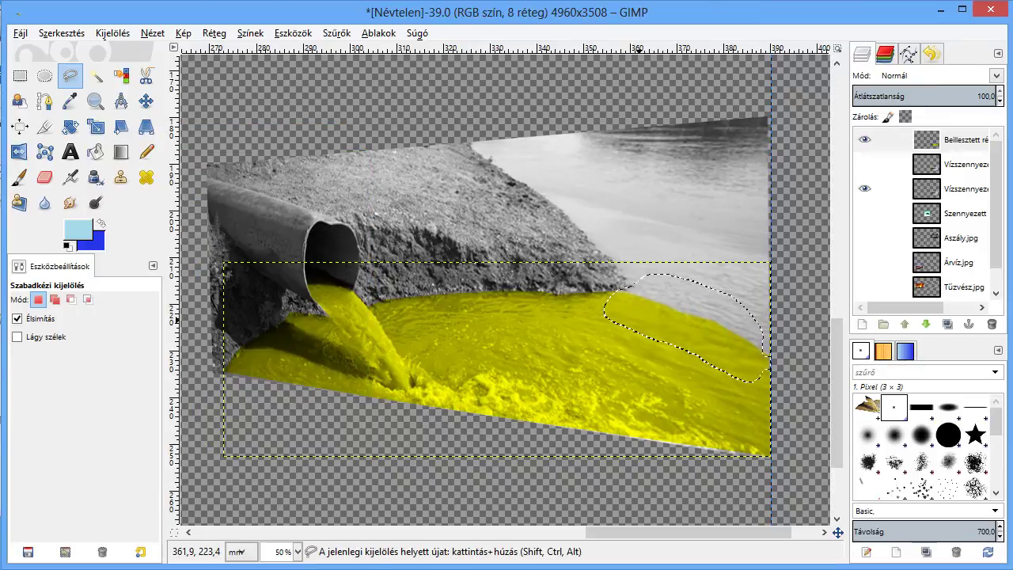
- Reapply Gaussian Blur to the selection with a stronger radius of 30
{"action": "left_click", "coordinate": [378, 33]}
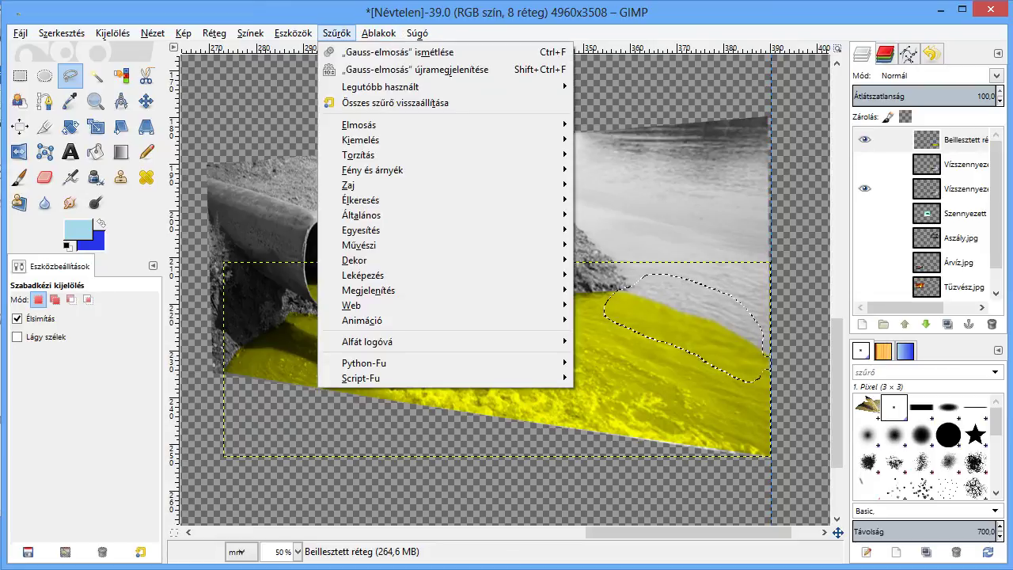
{"action": "key", "text": "Escape"}
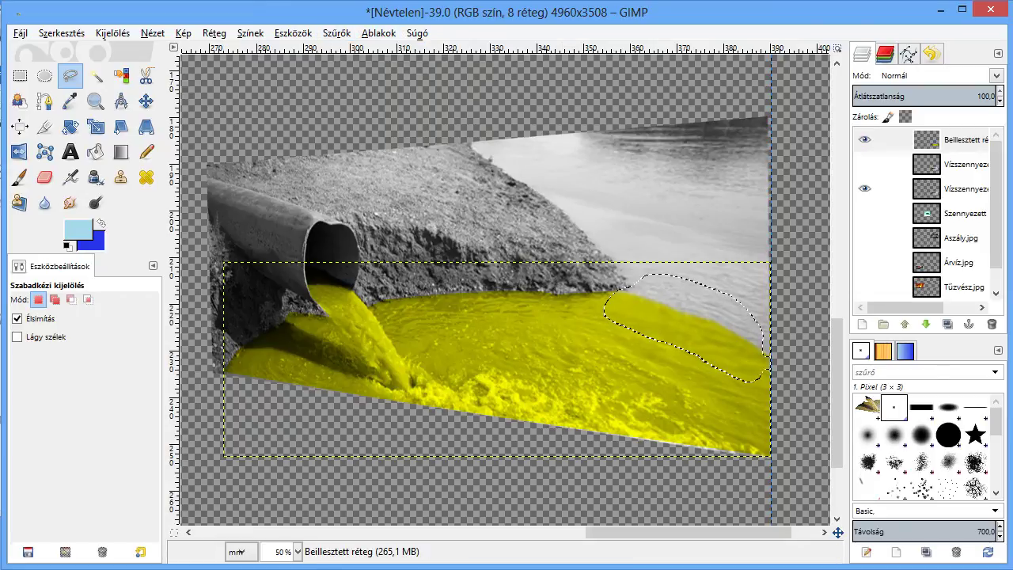
{"action": "left_click", "coordinate": [336, 33]}
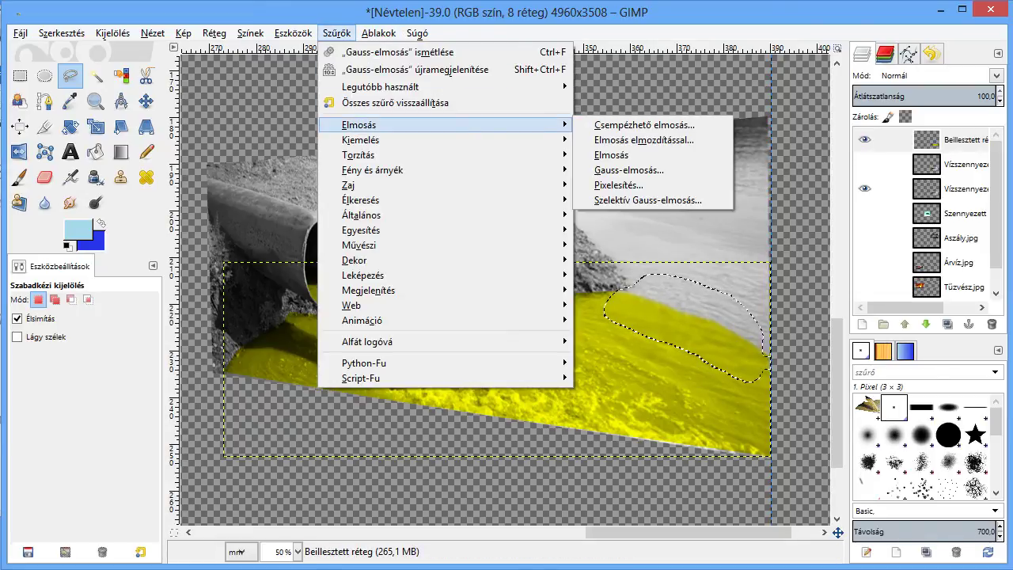
{"action": "left_click", "coordinate": [629, 169]}
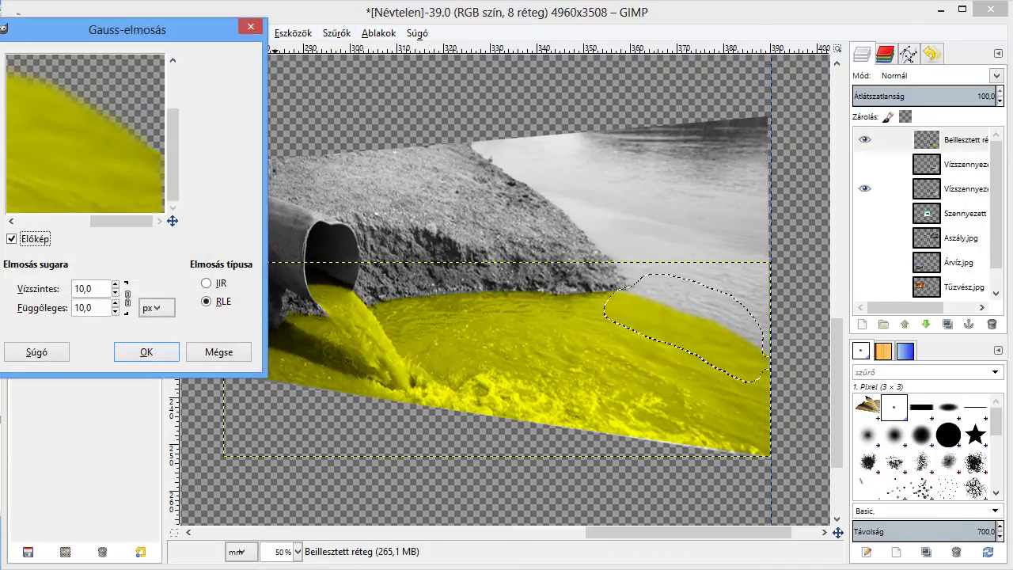
{"action": "key", "text": "Tab"}
{"action": "key", "text": "Tab"}
{"action": "type", "text": "3"}
{"action": "key", "text": "Tab"}
{"action": "key", "text": "Return"}
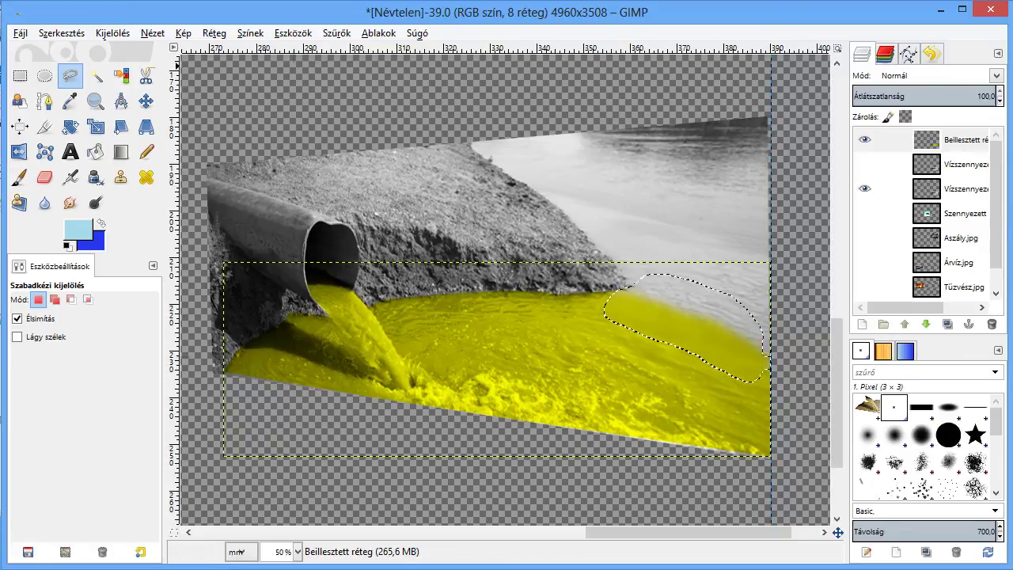
{"action": "left_click", "coordinate": [112, 33]}
- Clear the selection, delete the duplicate Vízszennyezés layer, and merge the pasted layer into Vízszennyezés.jpg
{"action": "left_click", "coordinate": [127, 71]}
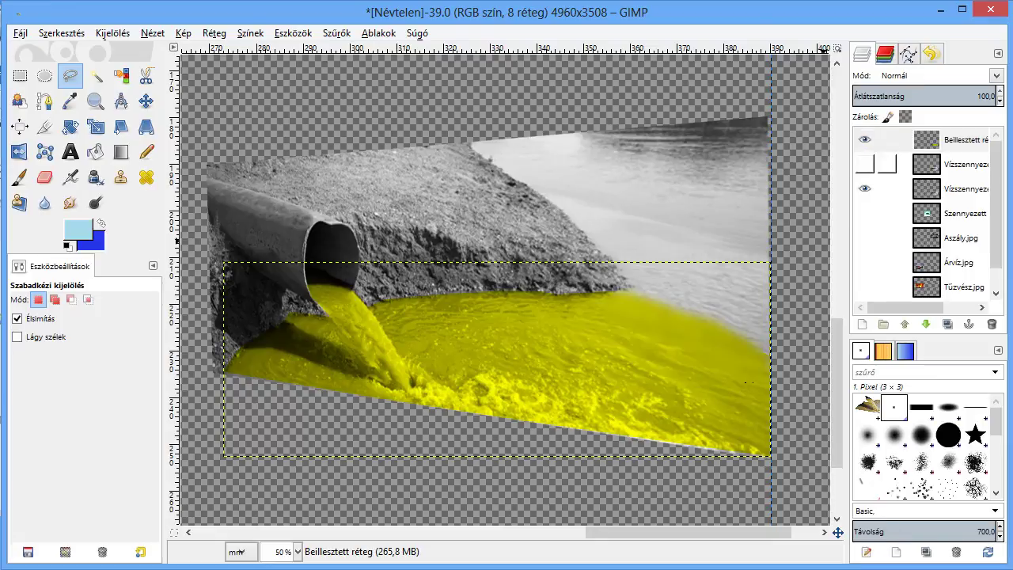
{"action": "left_click", "coordinate": [942, 163]}
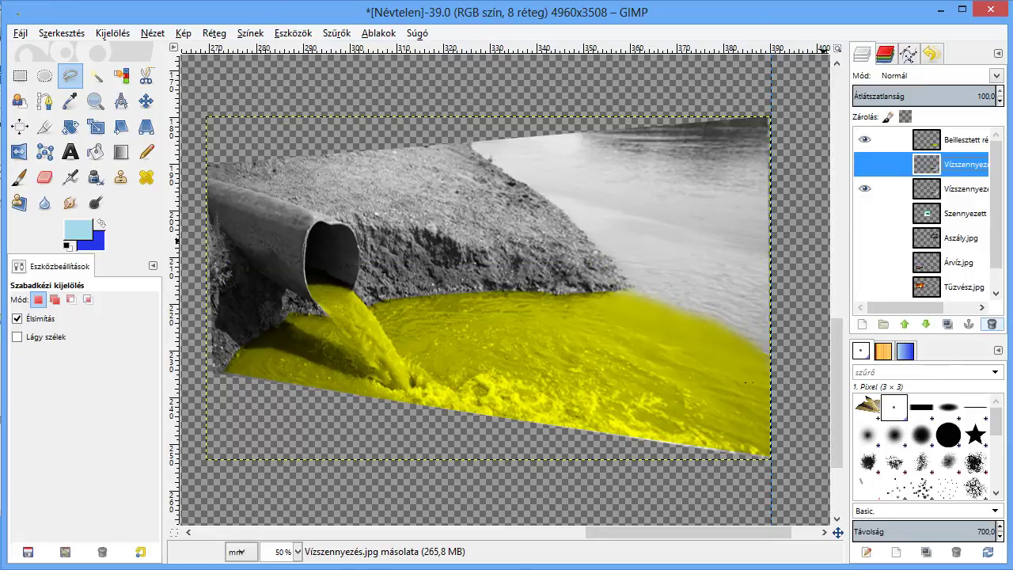
{"action": "left_click", "coordinate": [992, 323]}
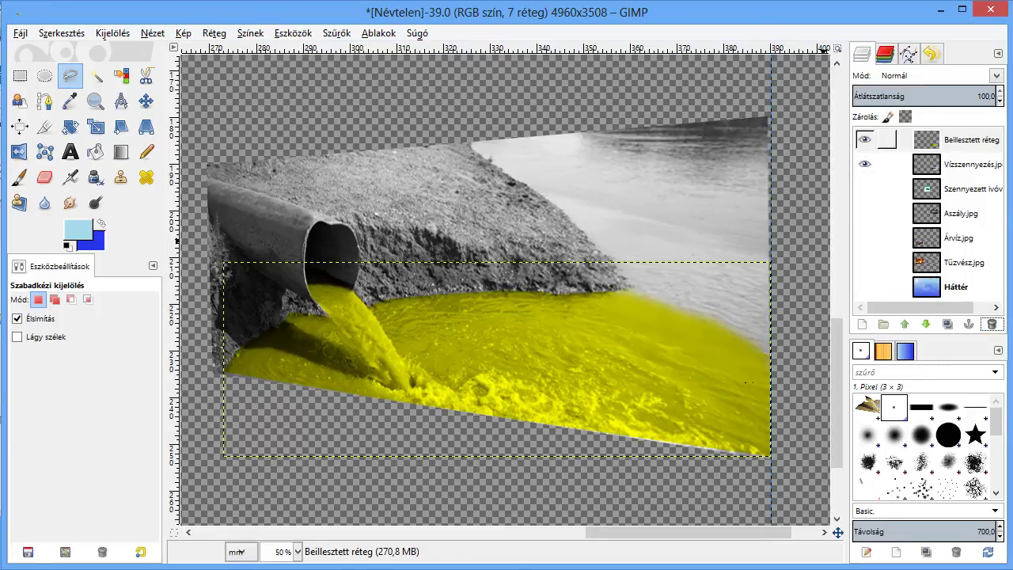
{"action": "left_click", "coordinate": [950, 139]}
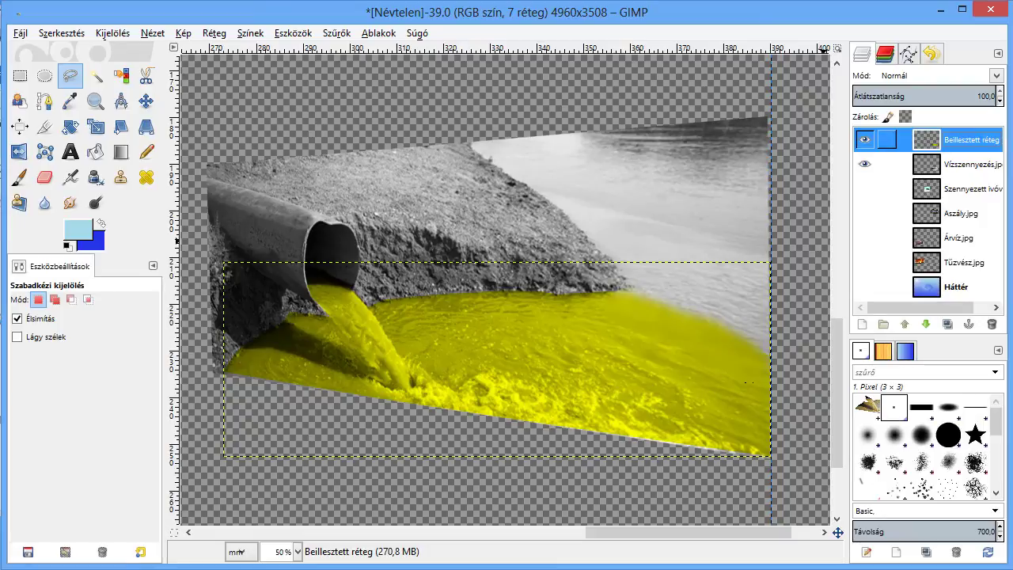
{"action": "right_click", "coordinate": [954, 140]}
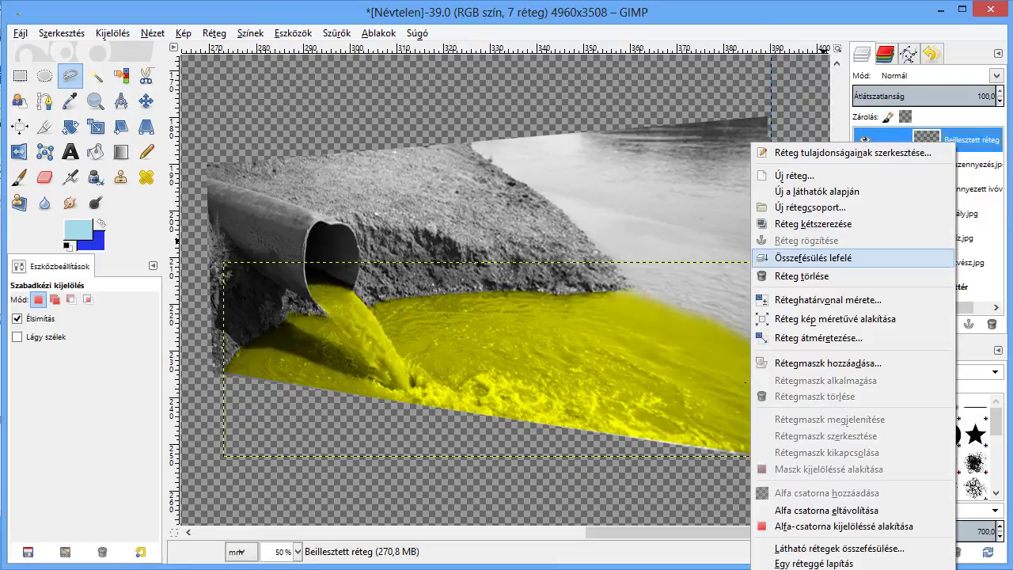
{"action": "left_click", "coordinate": [813, 257]}
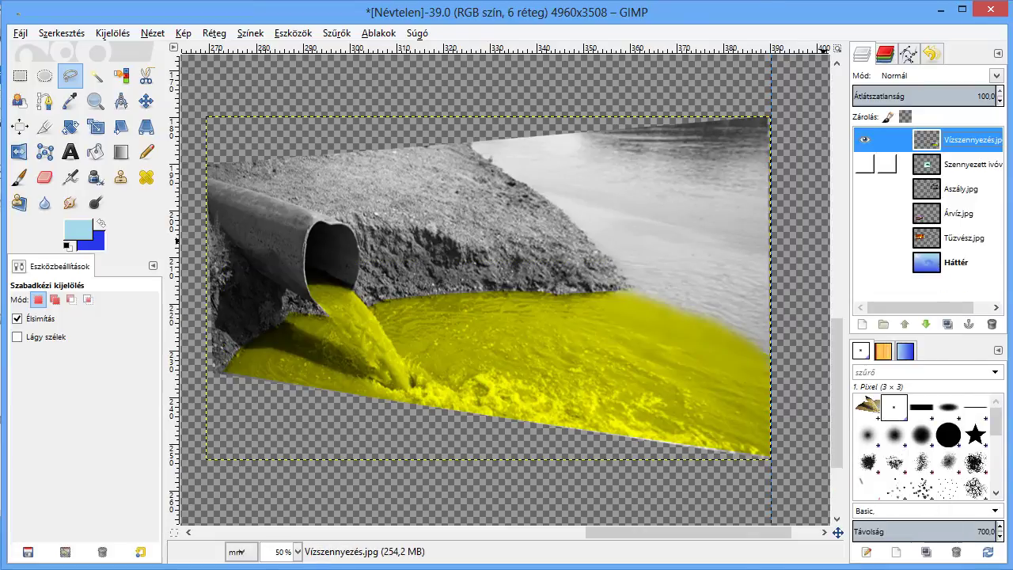
- Make all collage layers visible again and zoom out to see the whole image
{"action": "left_click", "coordinate": [865, 139]}
{"action": "left_click", "coordinate": [864, 139]}
{"action": "left_click", "coordinate": [865, 164]}
{"action": "left_click", "coordinate": [864, 188]}
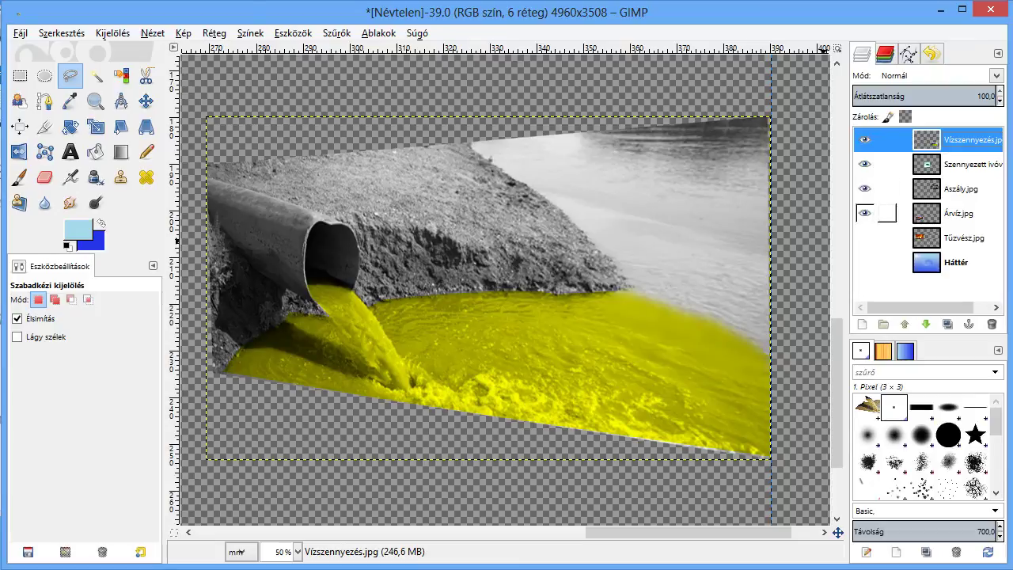
{"action": "left_click", "coordinate": [865, 213]}
{"action": "left_click", "coordinate": [864, 238]}
{"action": "left_click", "coordinate": [865, 262]}
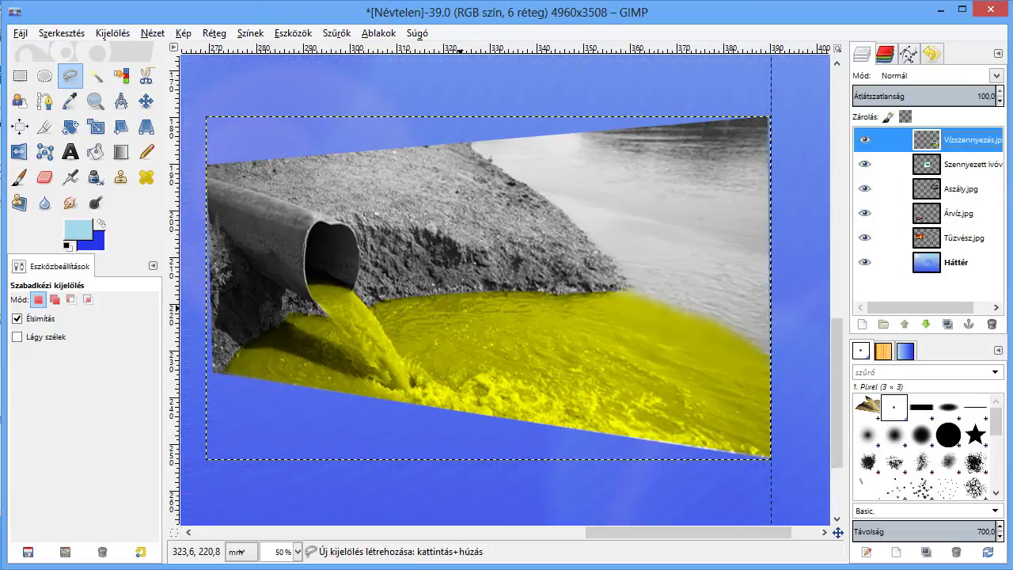
{"action": "key", "text": "minus"}
{"action": "key", "text": "minus"}
{"action": "key", "text": "minus"}
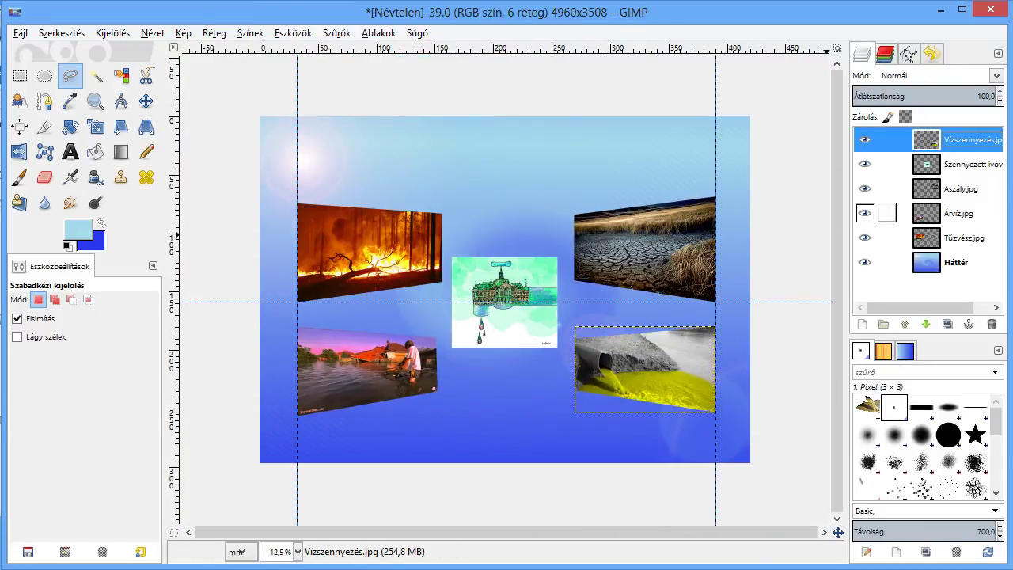
- Apply Karikatúra to the Szennyezett ivóvíz layer with mask radius 31,51 and black percentage 0,462
{"action": "left_click", "coordinate": [870, 164]}
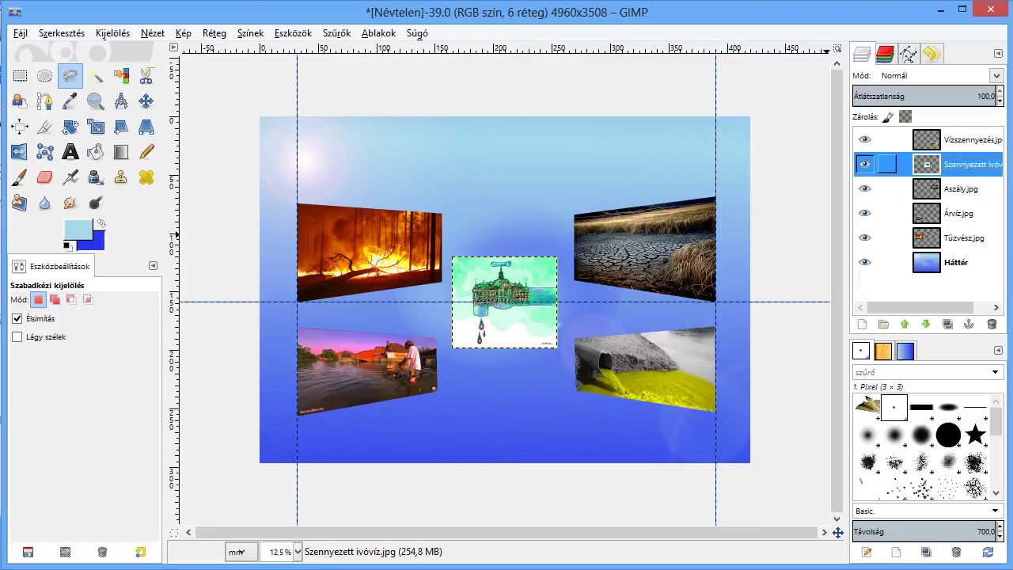
{"action": "scroll", "coordinate": [504, 326], "scroll_direction": "up", "scroll_amount": 1, "text": "ctrl"}
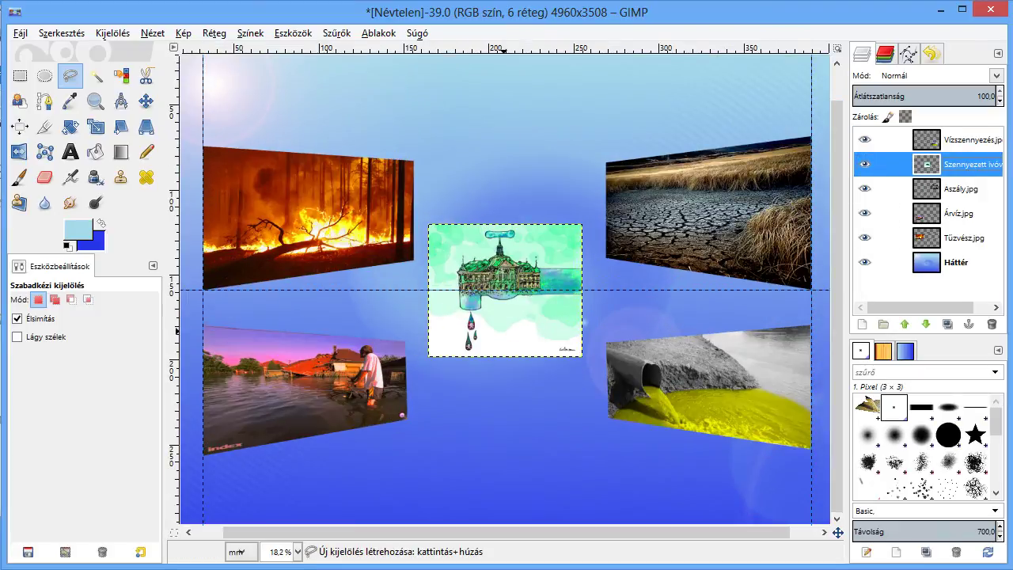
{"action": "scroll", "coordinate": [503, 329], "scroll_direction": "up", "scroll_amount": 1, "text": "ctrl"}
{"action": "left_click", "coordinate": [337, 32]}
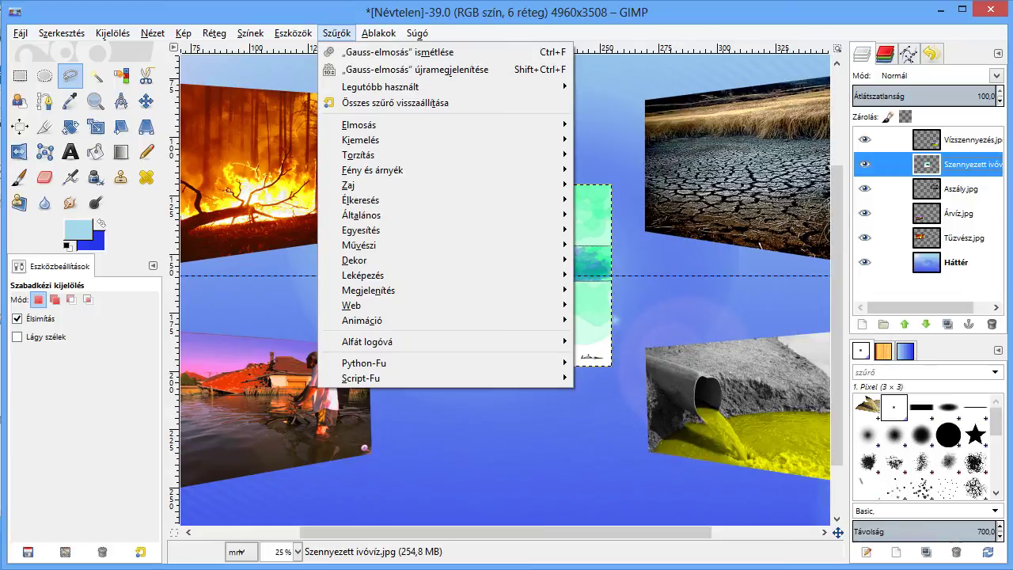
{"action": "mouse_move", "coordinate": [359, 244]}
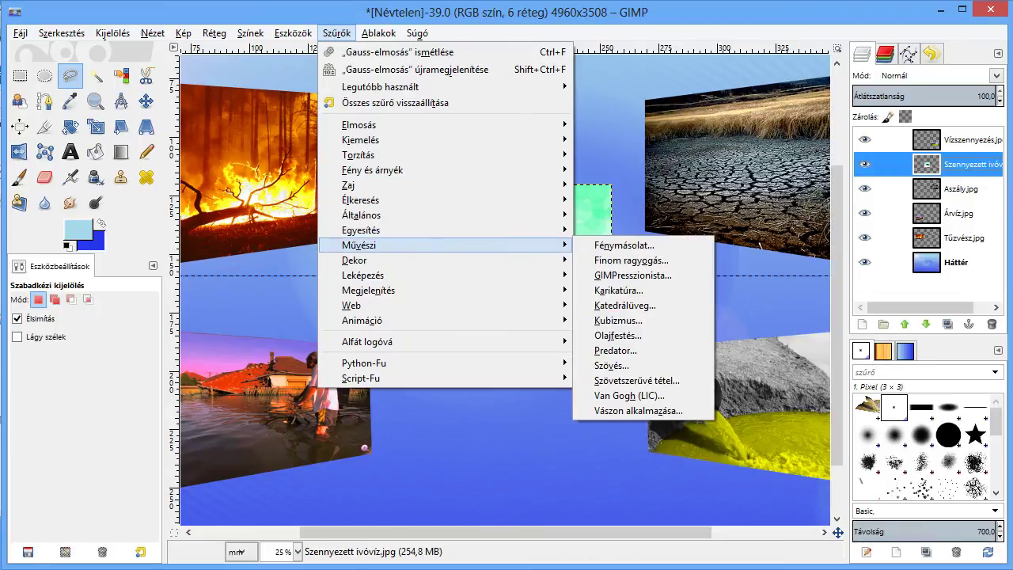
{"action": "left_click", "coordinate": [618, 291]}
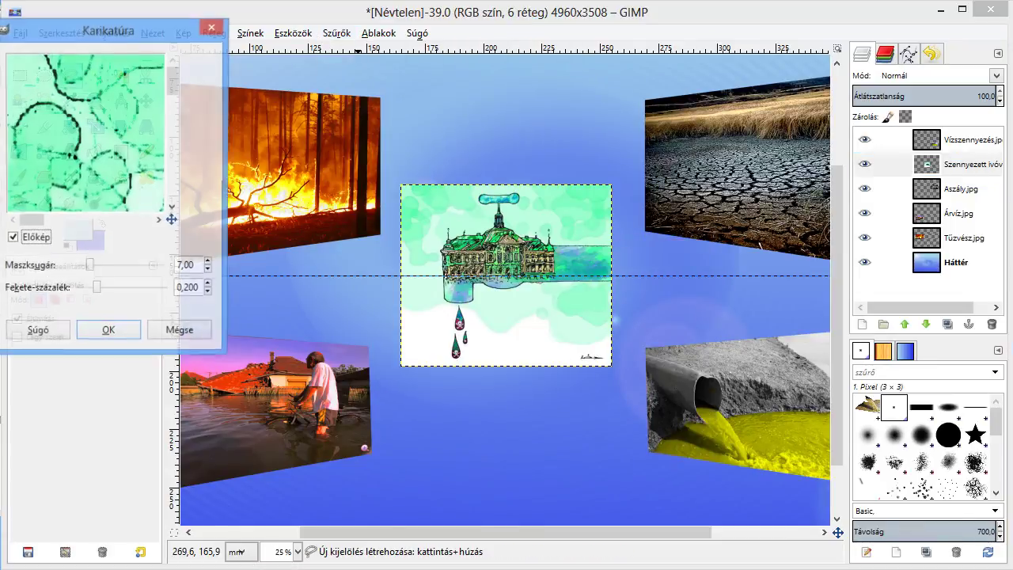
{"action": "mouse_move", "coordinate": [89, 266]}
{"action": "left_mouse_down"}
{"action": "mouse_move", "coordinate": [132, 267]}
{"action": "mouse_move", "coordinate": [114, 290]}
{"action": "left_mouse_up"}
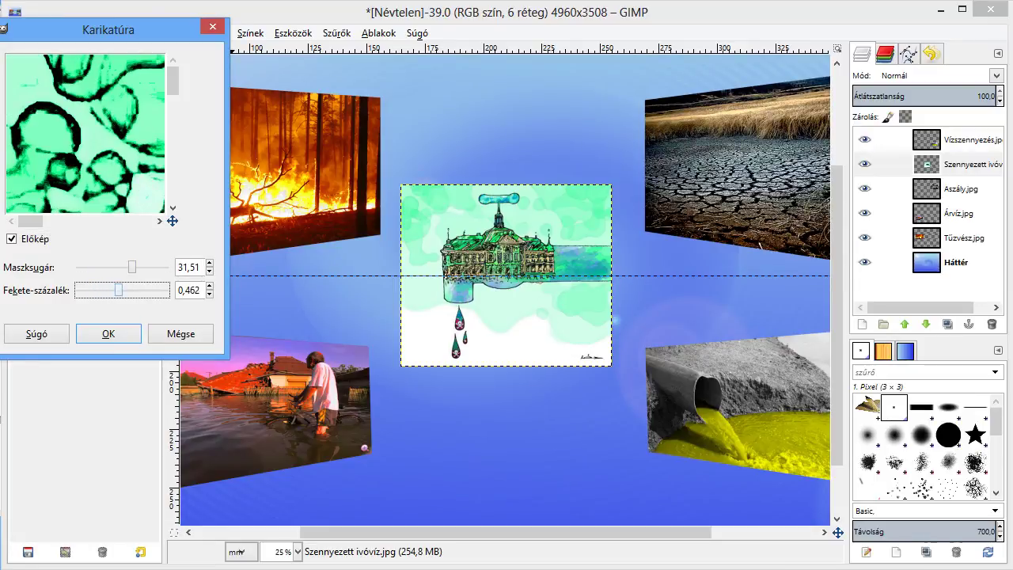
{"action": "left_click", "coordinate": [109, 334]}
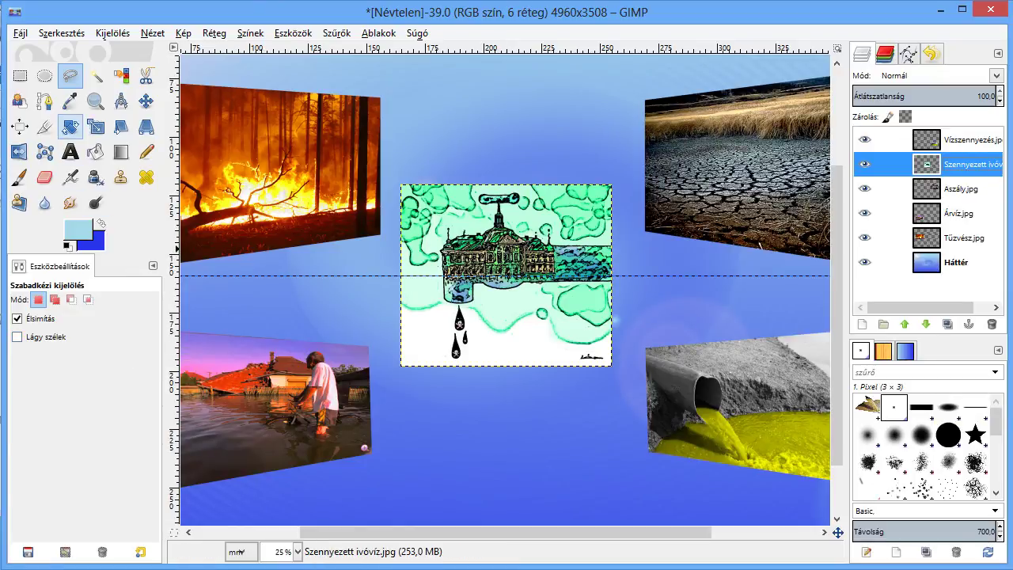
- Rotate the cartoon faucet layer by 180 degrees so its drips point upward
{"action": "left_click", "coordinate": [69, 126]}
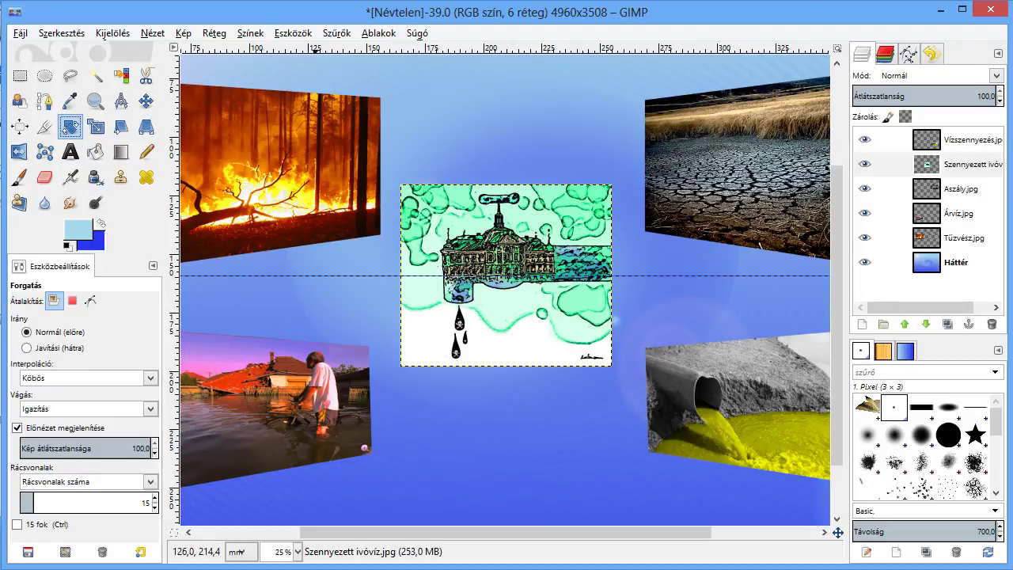
{"action": "left_click", "coordinate": [471, 279]}
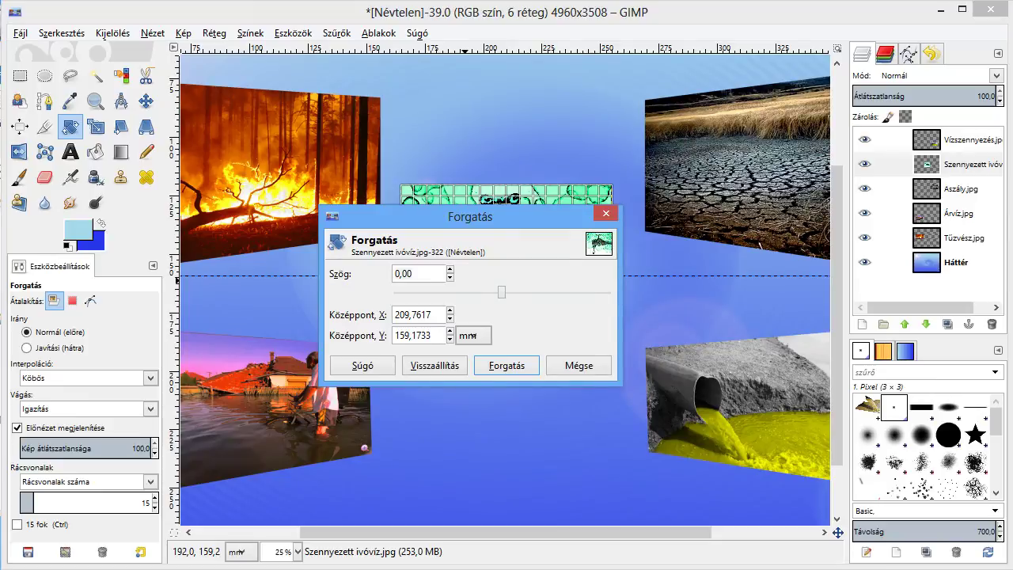
{"action": "mouse_move", "coordinate": [443, 216]}
{"action": "left_mouse_down"}
{"action": "mouse_move", "coordinate": [214, 108]}
{"action": "mouse_move", "coordinate": [172, 72]}
{"action": "left_mouse_up"}
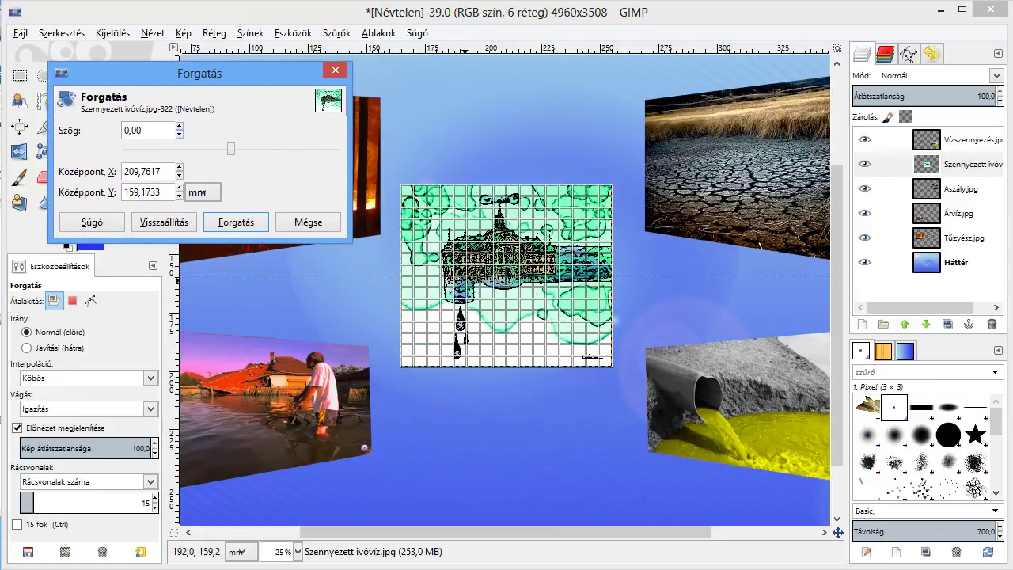
{"action": "key", "text": "BackSpace"}
{"action": "type", "text": "180"}
{"action": "left_click", "coordinate": [236, 223]}
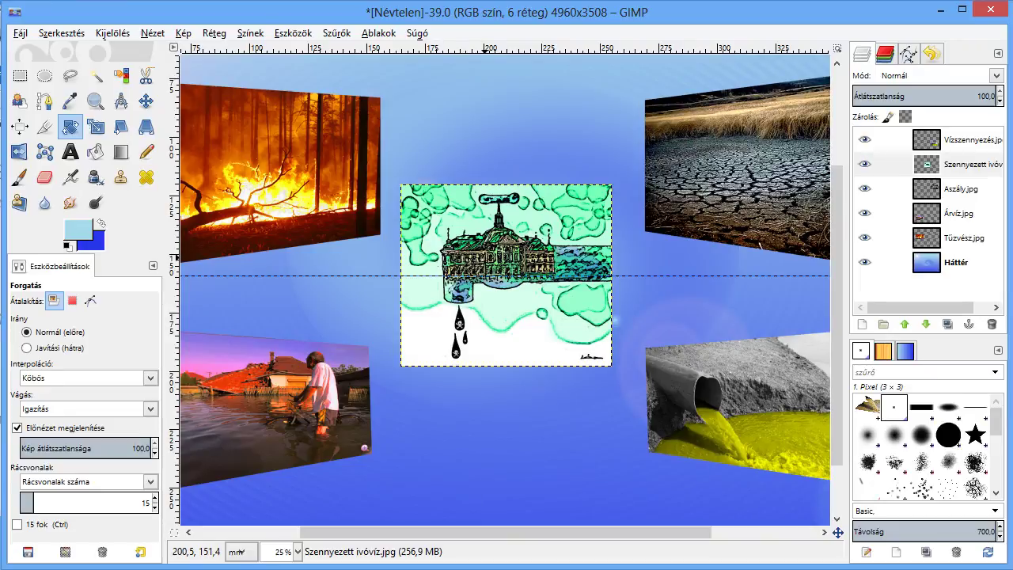
{"action": "left_click", "coordinate": [496, 243]}
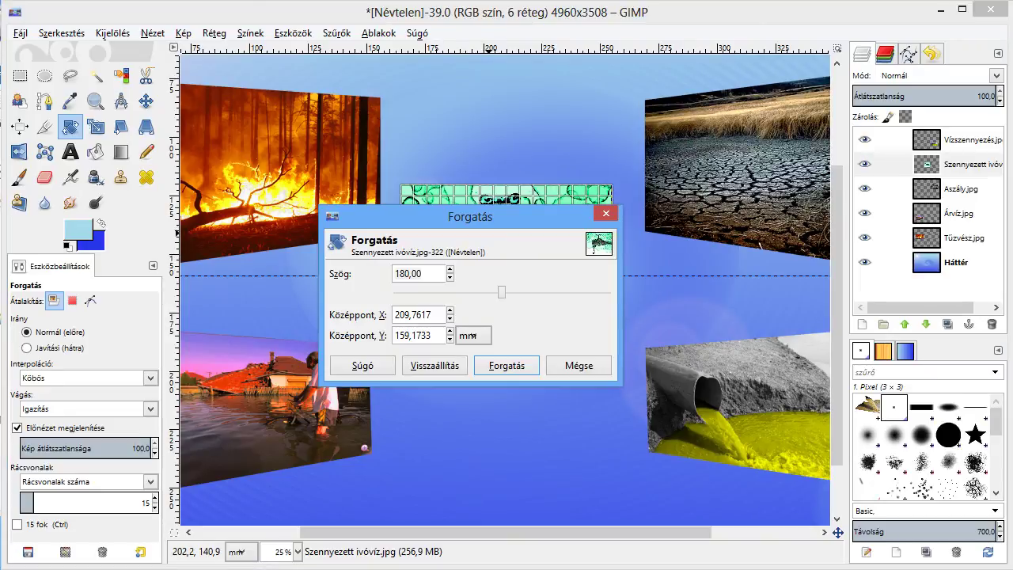
{"action": "left_click_drag", "start_coordinate": [470, 217], "coordinate": [197, 103]}
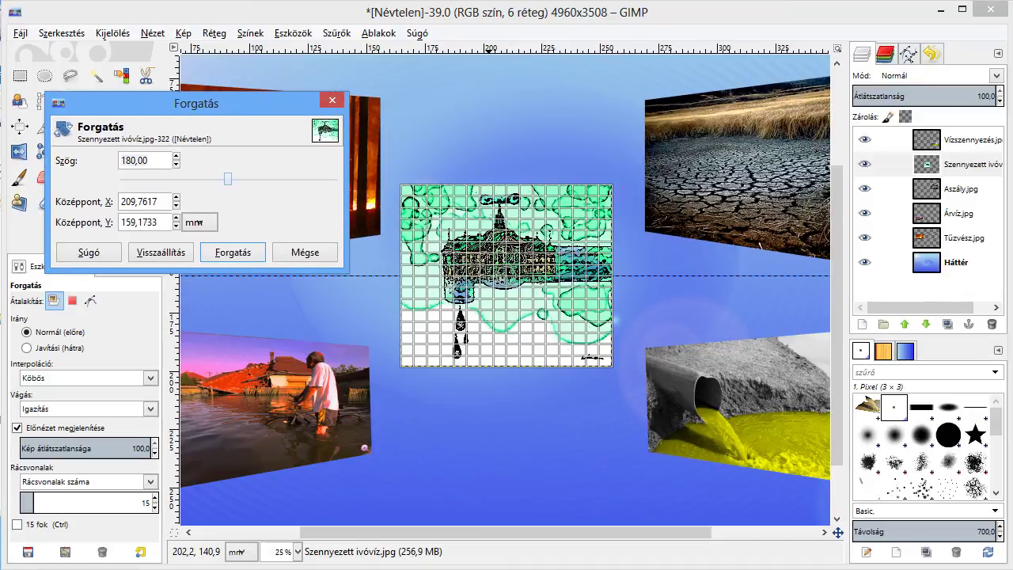
{"action": "left_click_drag", "start_coordinate": [227, 179], "coordinate": [333, 179]}
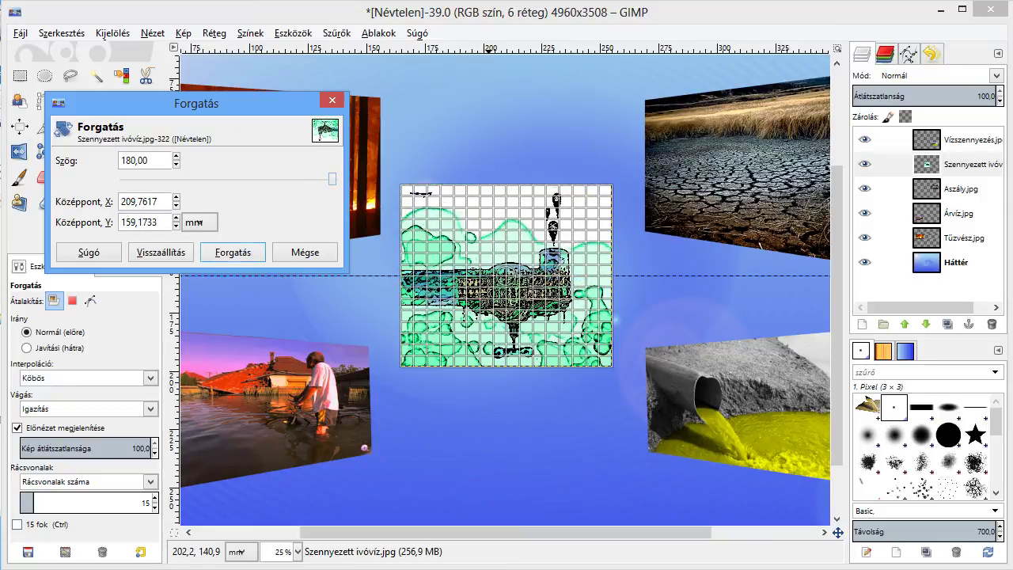
{"action": "left_click", "coordinate": [233, 252]}
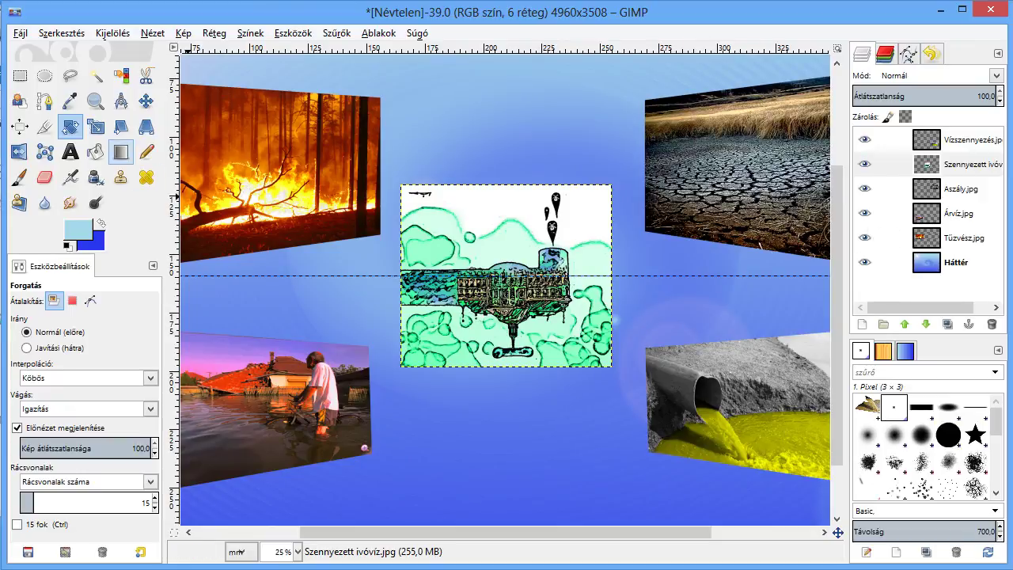
- Flip the faucet illustration horizontally, then zoom out to view the whole collage
{"action": "left_click", "coordinate": [19, 151]}
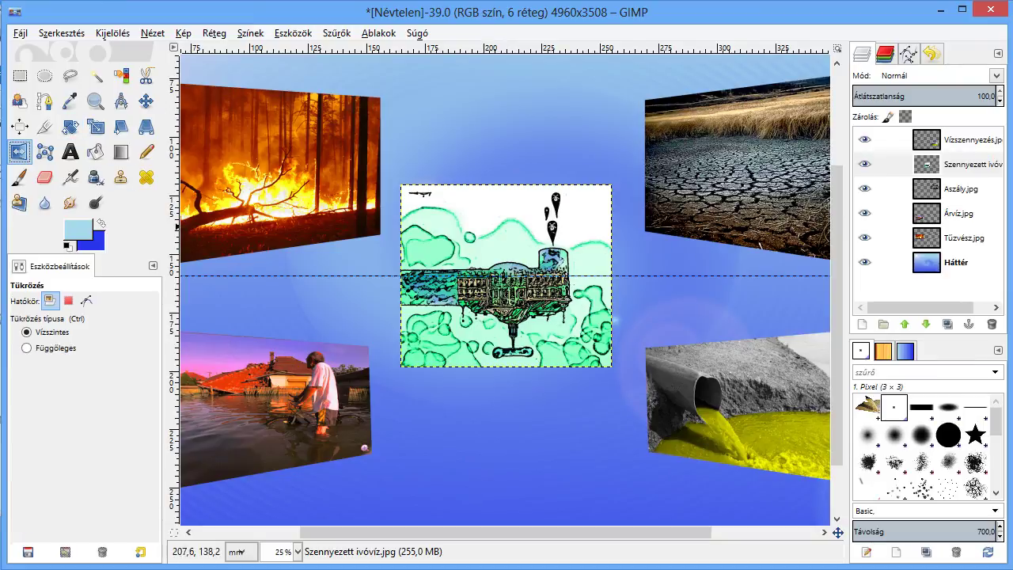
{"action": "left_click", "coordinate": [494, 238]}
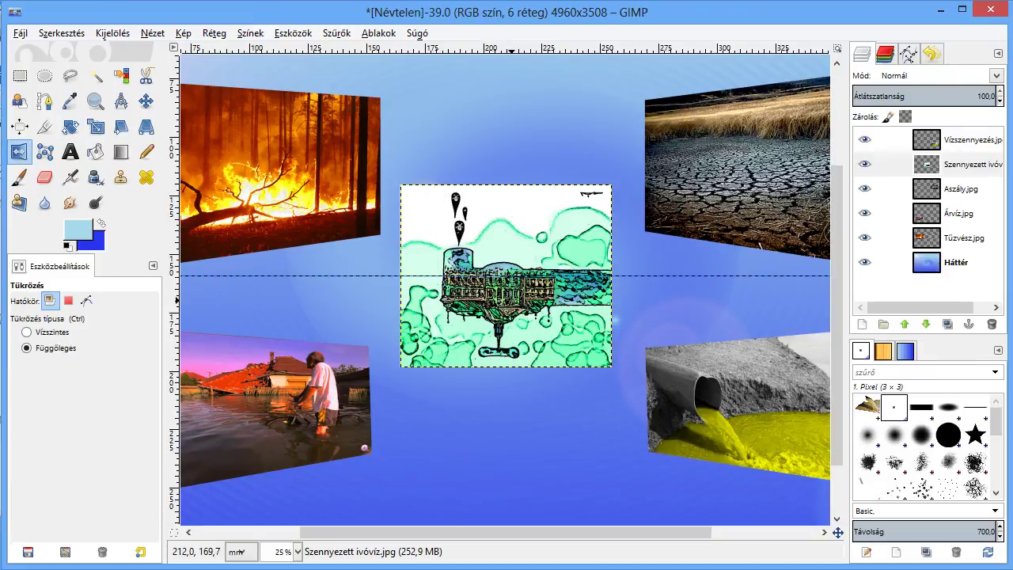
{"action": "scroll", "coordinate": [519, 281], "scroll_direction": "down", "scroll_amount": 1, "text": "ctrl"}
{"action": "scroll", "coordinate": [519, 281], "scroll_direction": "down", "scroll_amount": 1, "text": "ctrl"}
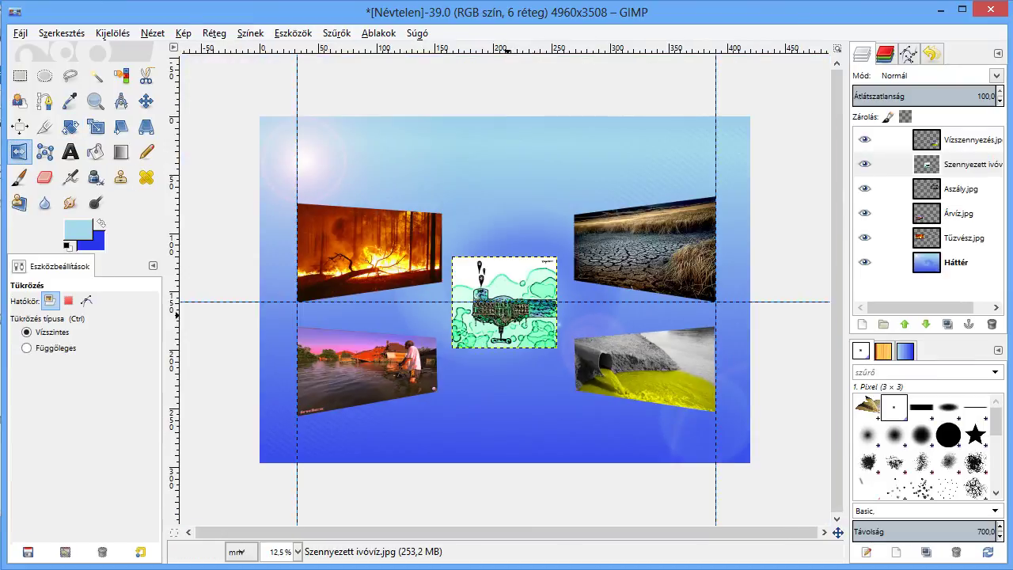